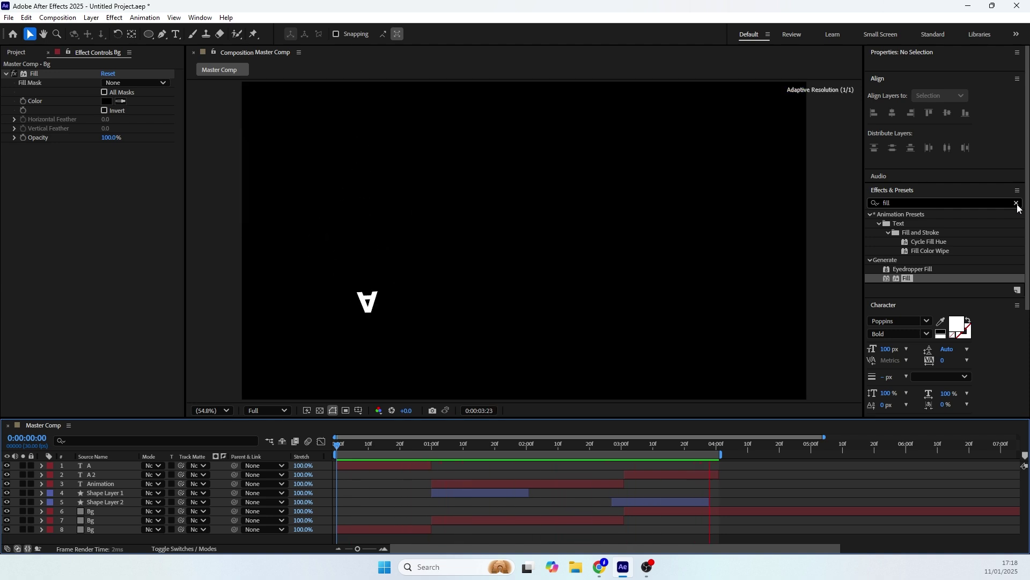
Step: Play a preview of the finished 'Animation' title composition
{"action": "key", "text": "space"}
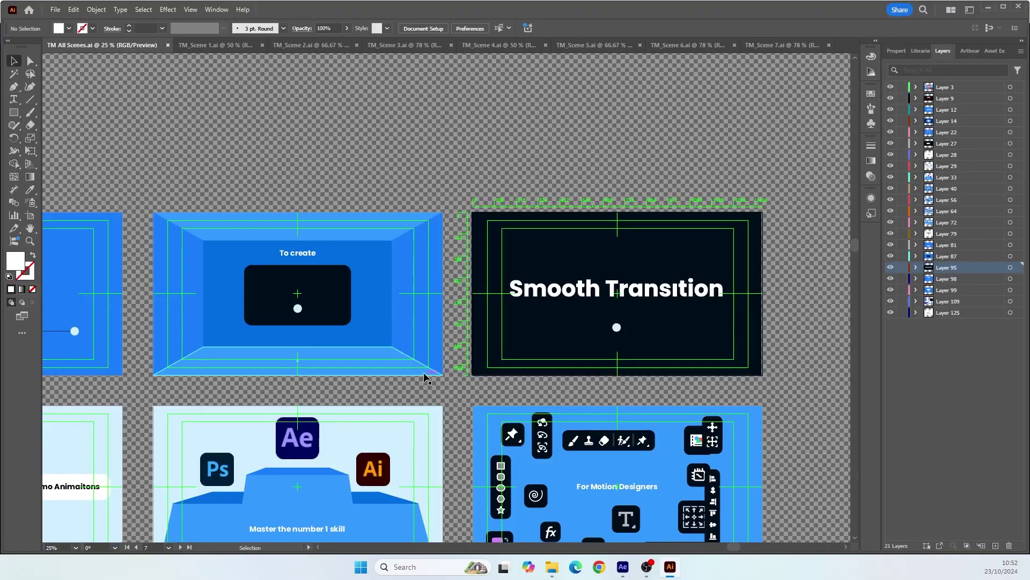
Step: Pan across the artboards to the keyframe-easing scene and preview it from 0:00:54:10
{"action": "left_click", "coordinate": [448, 406]}
{"action": "left_click_drag", "start_coordinate": [301, 443], "coordinate": [222, 432]}
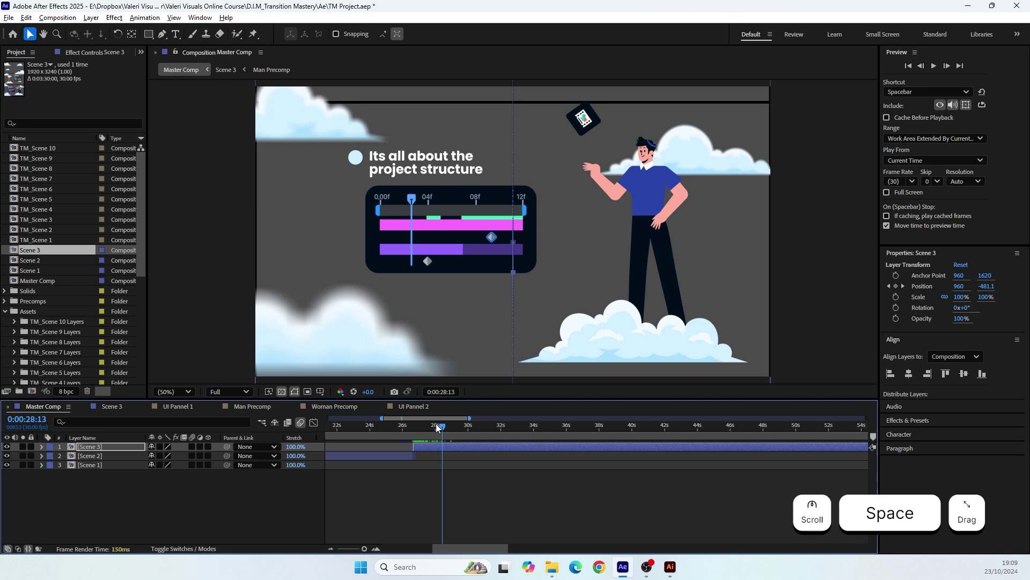
{"action": "left_click_drag", "start_coordinate": [436, 428], "coordinate": [561, 427]}
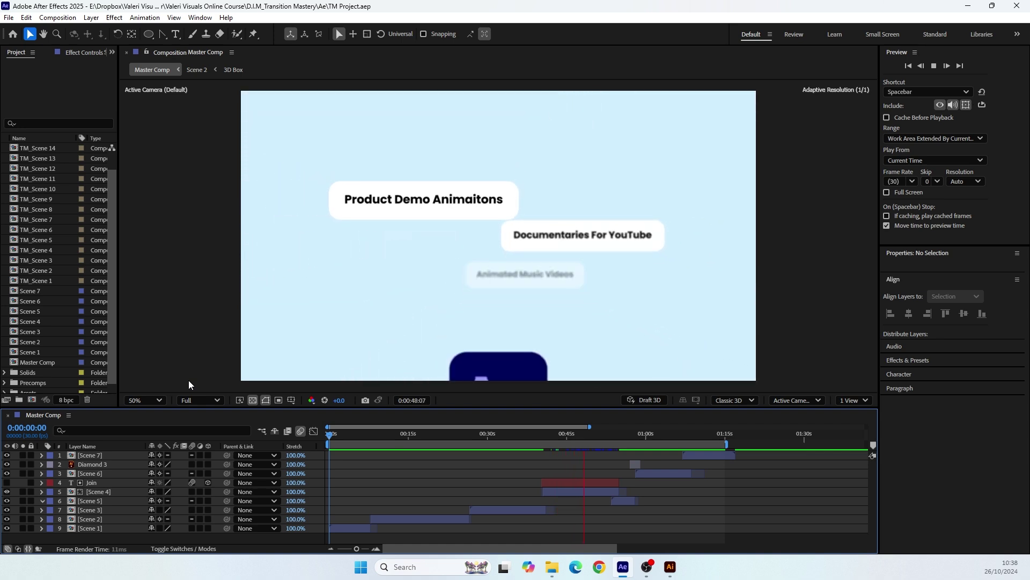
{"action": "key", "text": "space"}
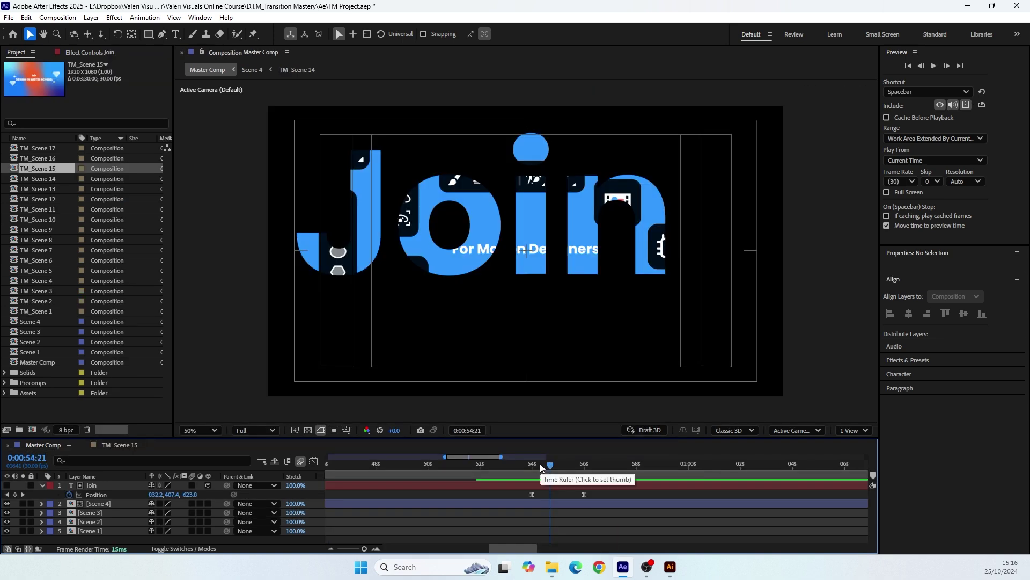
{"action": "left_click", "coordinate": [540, 462]}
{"action": "key", "text": "space"}
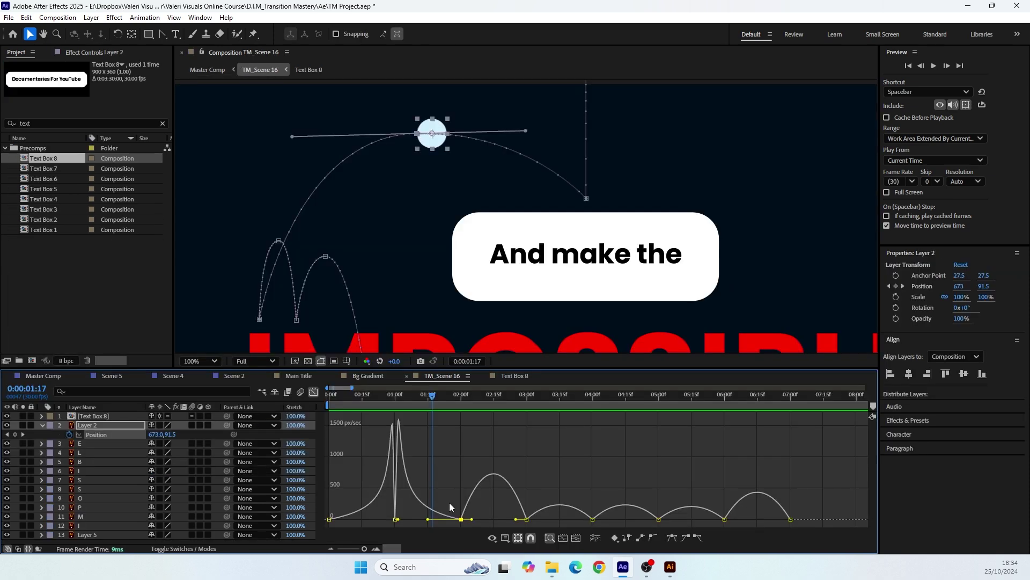
Step: Select keyframes on the ball's motion path and preview the bouncing-ball scene
{"action": "left_click", "coordinate": [449, 502]}
{"action": "left_click", "coordinate": [468, 526]}
{"action": "key", "text": "space"}
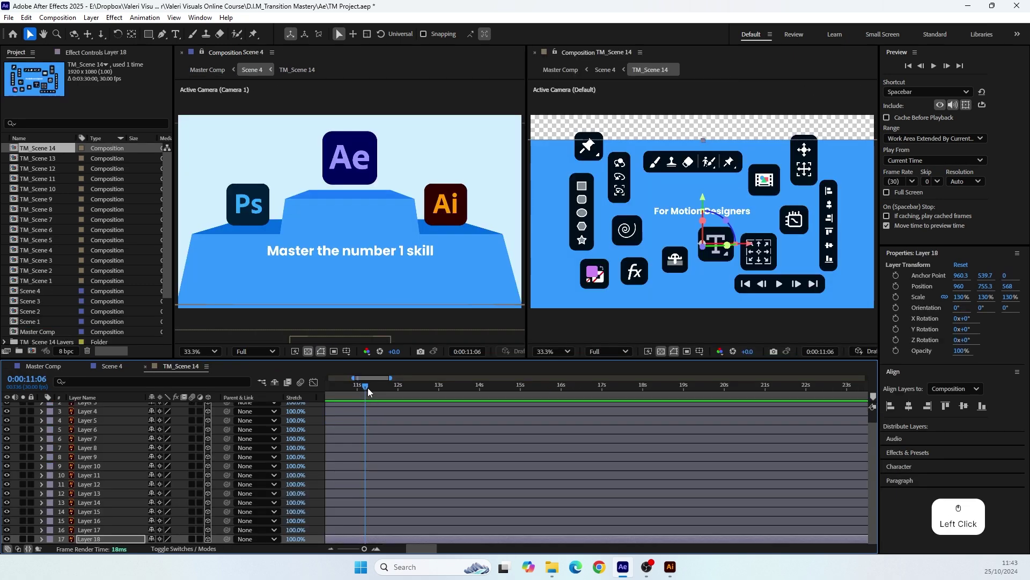
Step: Scrub to about 0:00:12:01, advance Scene 6 to 0:00:05:17, then preview the Master Comp
{"action": "left_click_drag", "start_coordinate": [368, 387], "coordinate": [412, 391]}
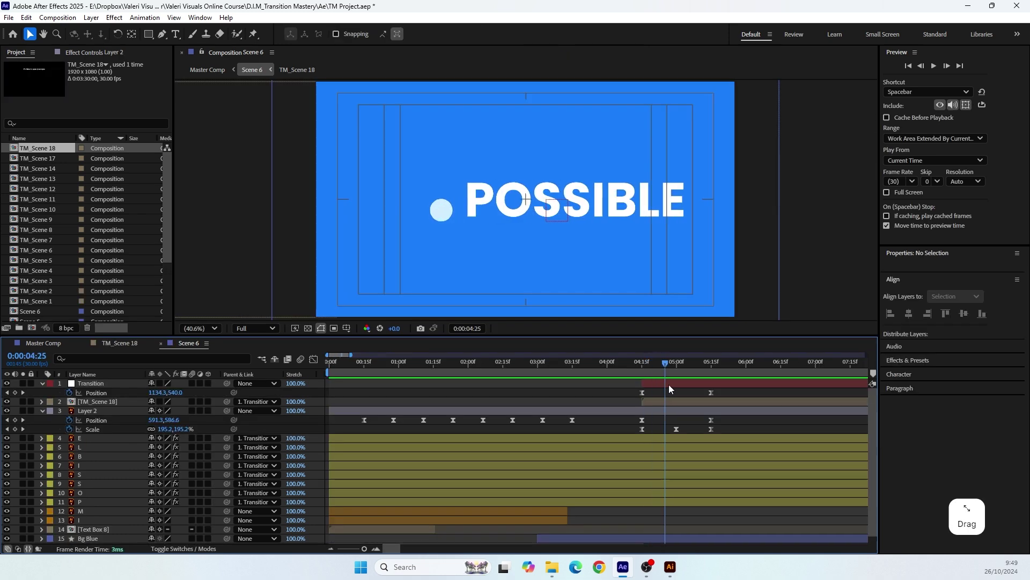
{"action": "left_click_drag", "start_coordinate": [669, 385], "coordinate": [718, 389]}
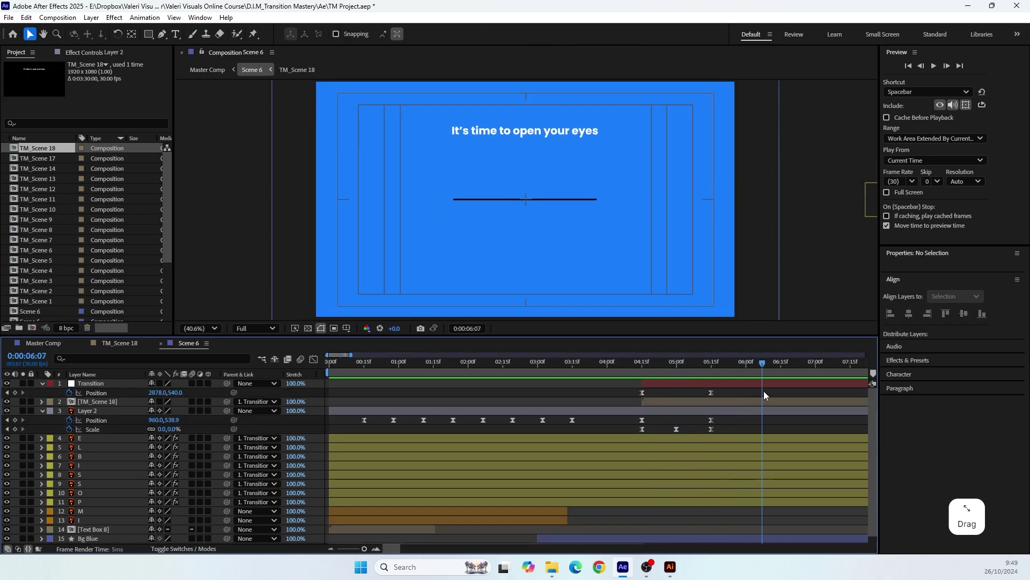
{"action": "key", "text": "space"}
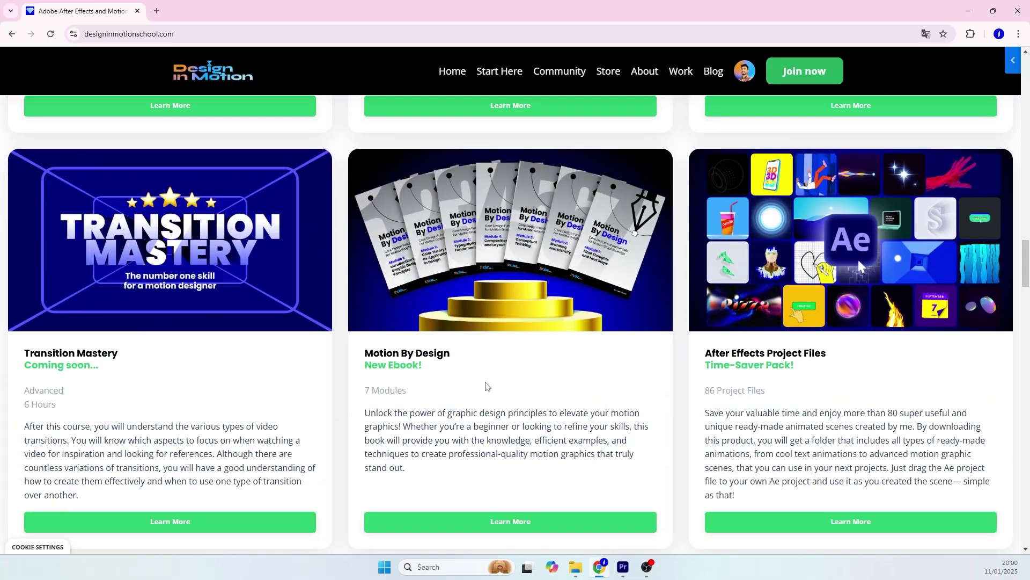
Step: Open the Transition Mastery course page, scroll down, and open its waitlist sign-up form
{"action": "left_click", "coordinate": [202, 524]}
{"action": "scroll", "coordinate": [933, 153], "scroll_direction": "down", "scroll_amount": 14}
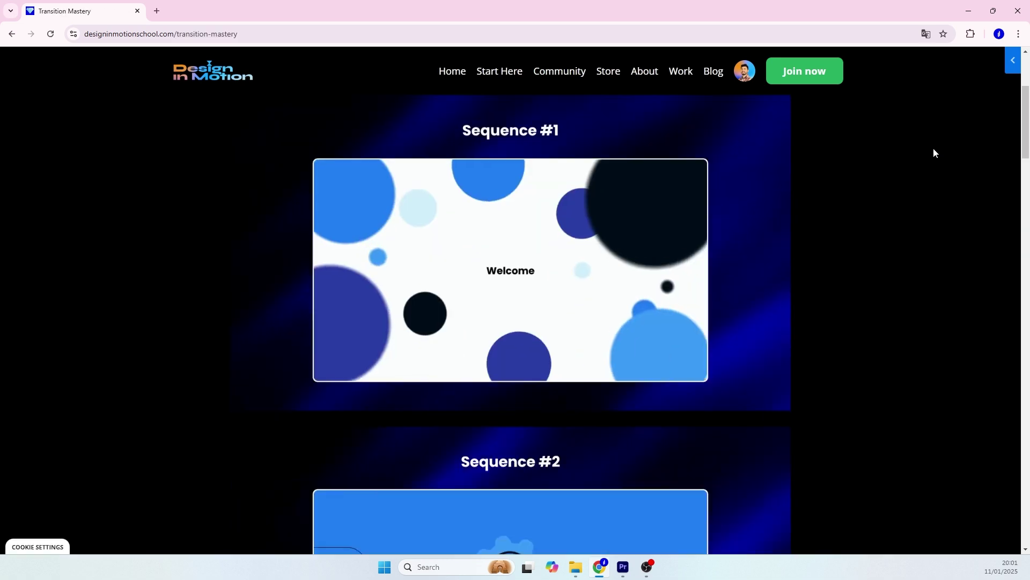
{"action": "scroll", "coordinate": [933, 152], "scroll_direction": "down", "scroll_amount": 17}
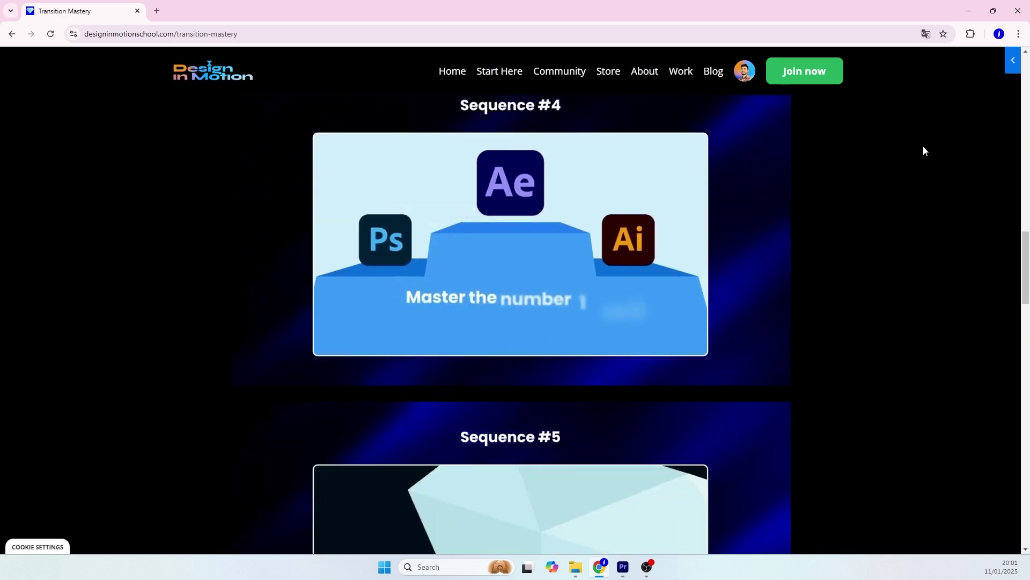
{"action": "scroll", "coordinate": [923, 150], "scroll_direction": "down", "scroll_amount": 10}
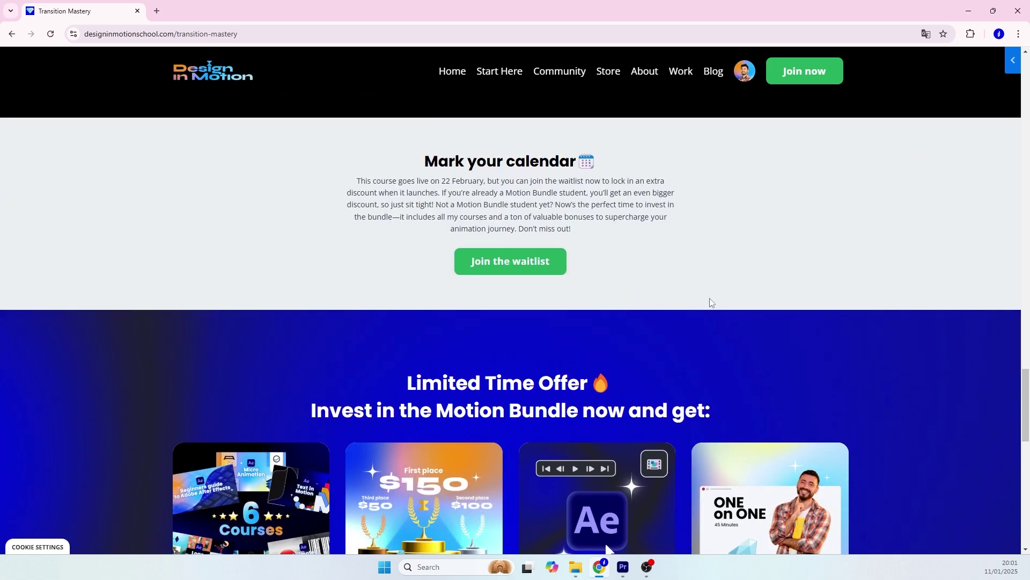
{"action": "left_click", "coordinate": [502, 263]}
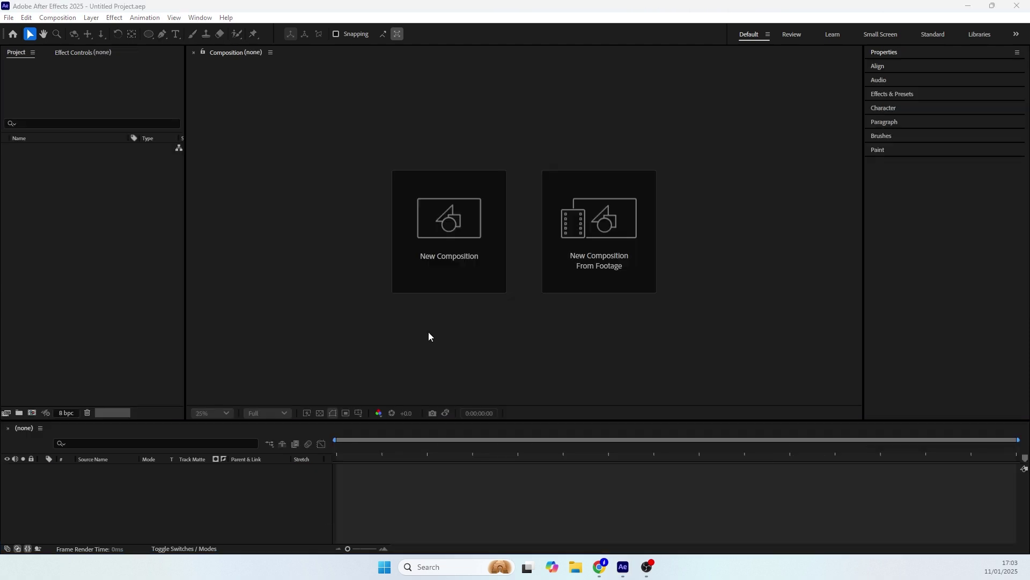
Step: Create a composition named 'Master Comp' using the Social Media Landscape HD preset
{"action": "left_click", "coordinate": [420, 280]}
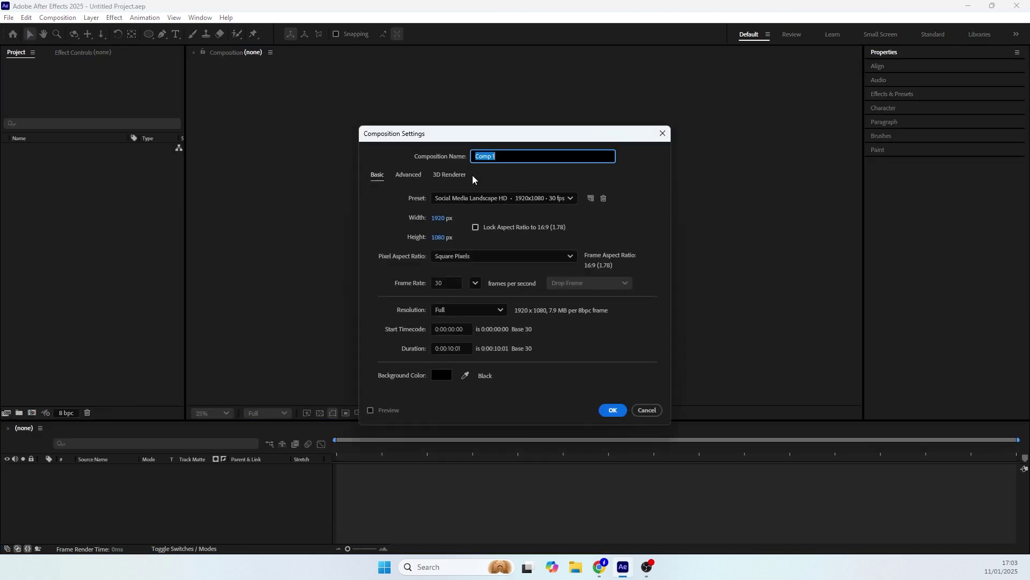
{"action": "type", "text": "Master Comp"}
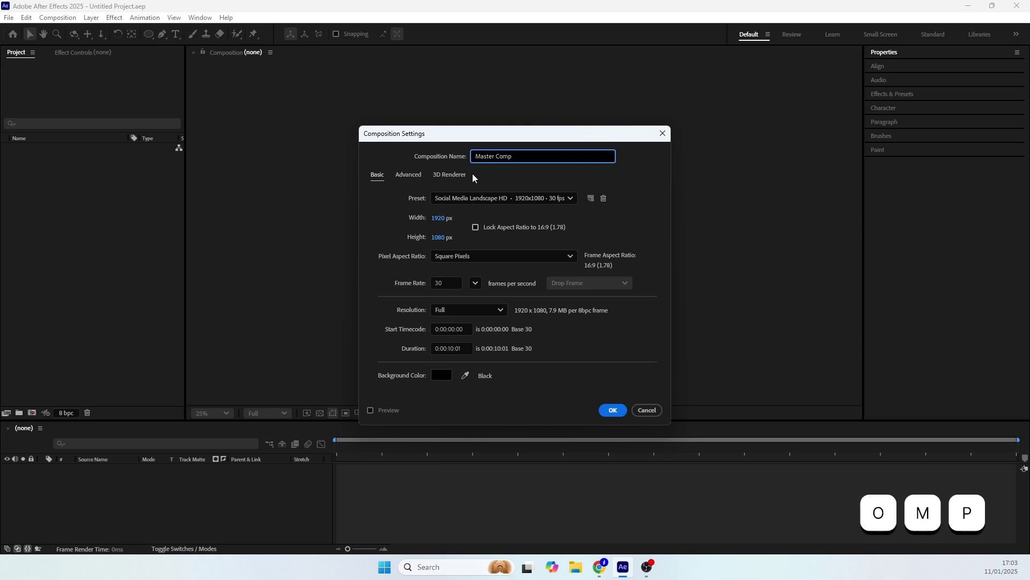
{"action": "left_click", "coordinate": [471, 201]}
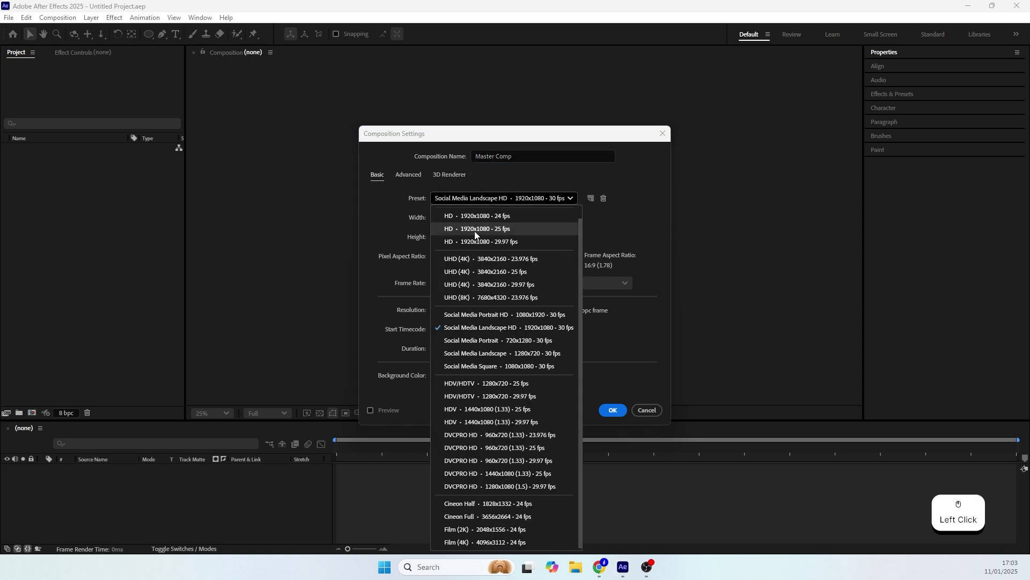
{"action": "left_click", "coordinate": [457, 329]}
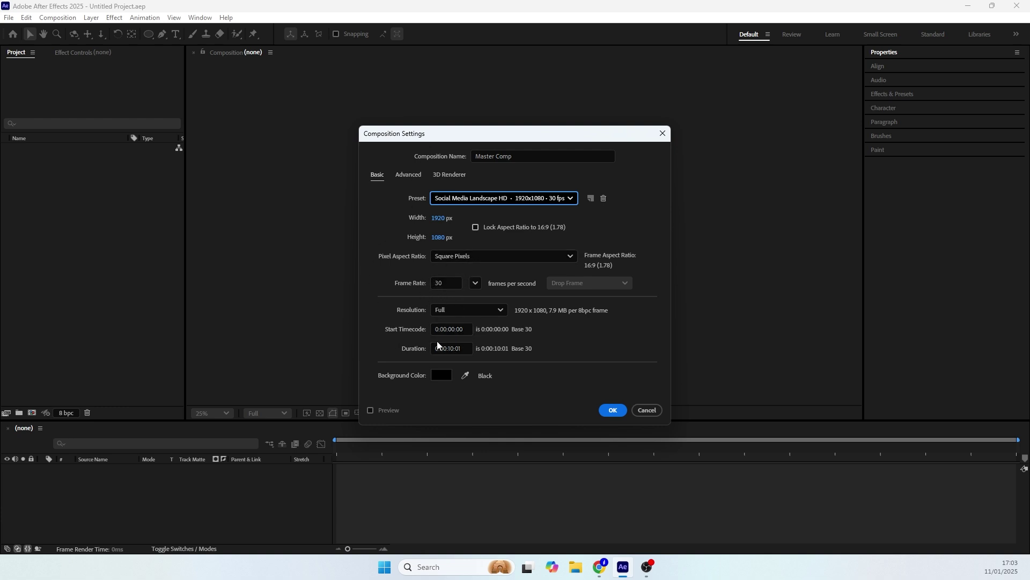
{"action": "left_click", "coordinate": [612, 409]}
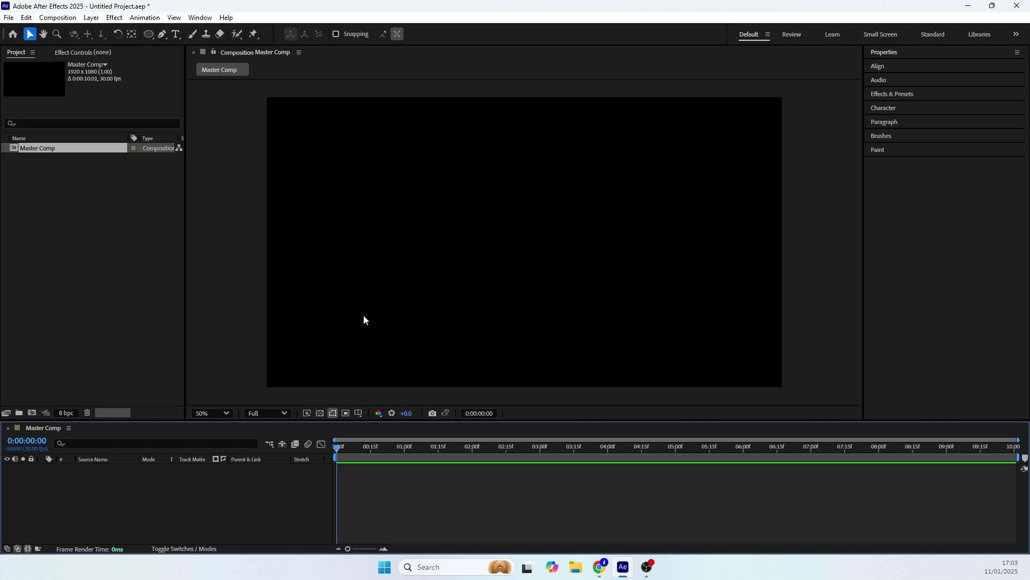
Step: Type 'Animation' as a new text layer, select the word, and show the Character settings
{"action": "left_click", "coordinate": [175, 34]}
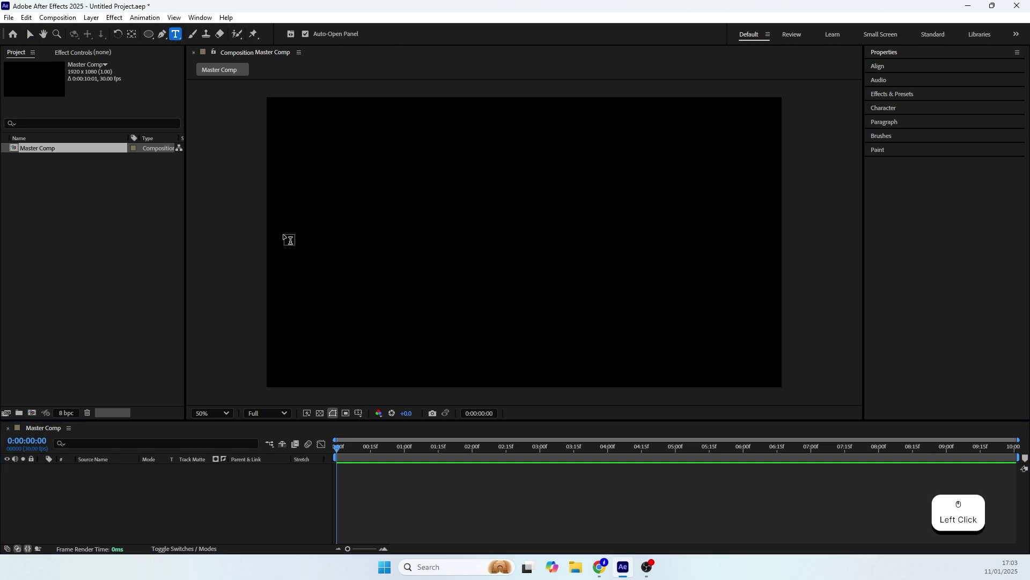
{"action": "left_click", "coordinate": [406, 256]}
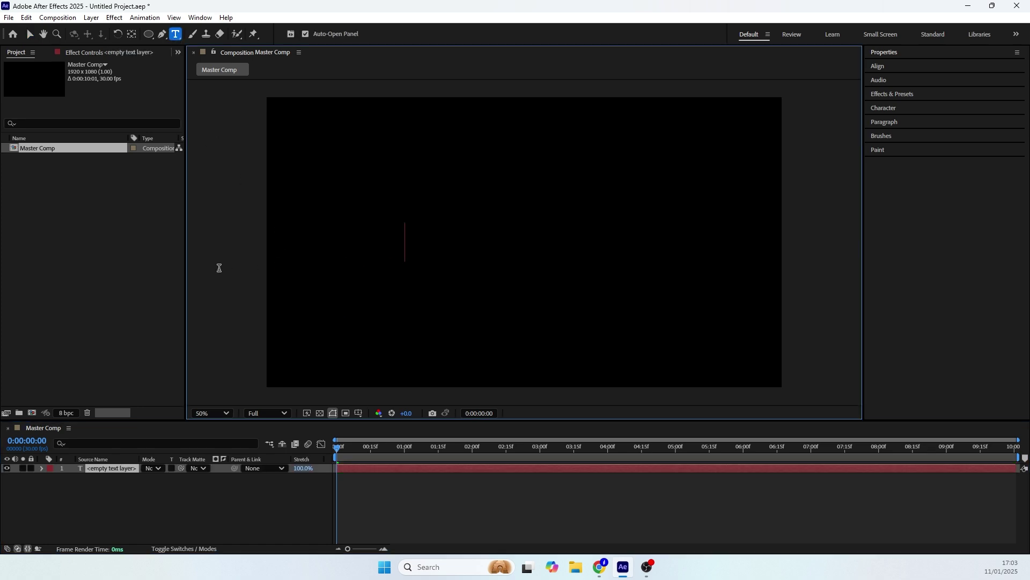
{"action": "type", "text": "T"}
{"action": "key", "text": "BackSpace"}
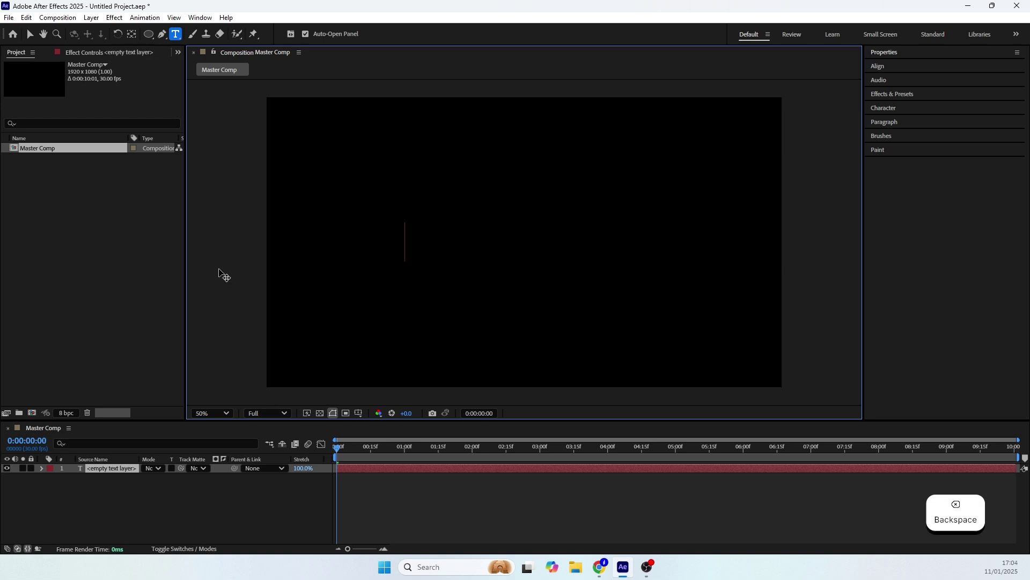
{"action": "type", "text": "Animation"}
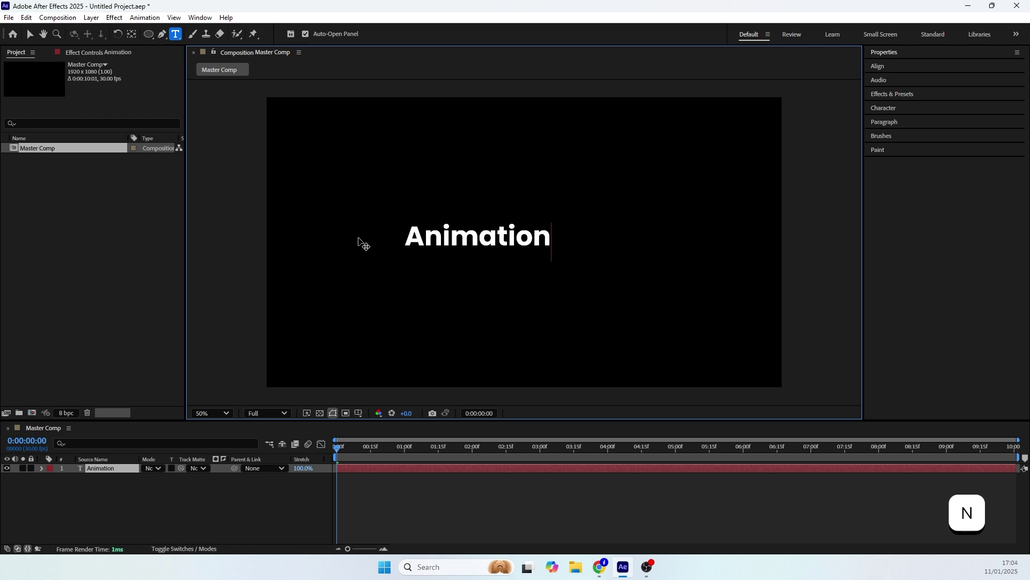
{"action": "double_click", "coordinate": [446, 235]}
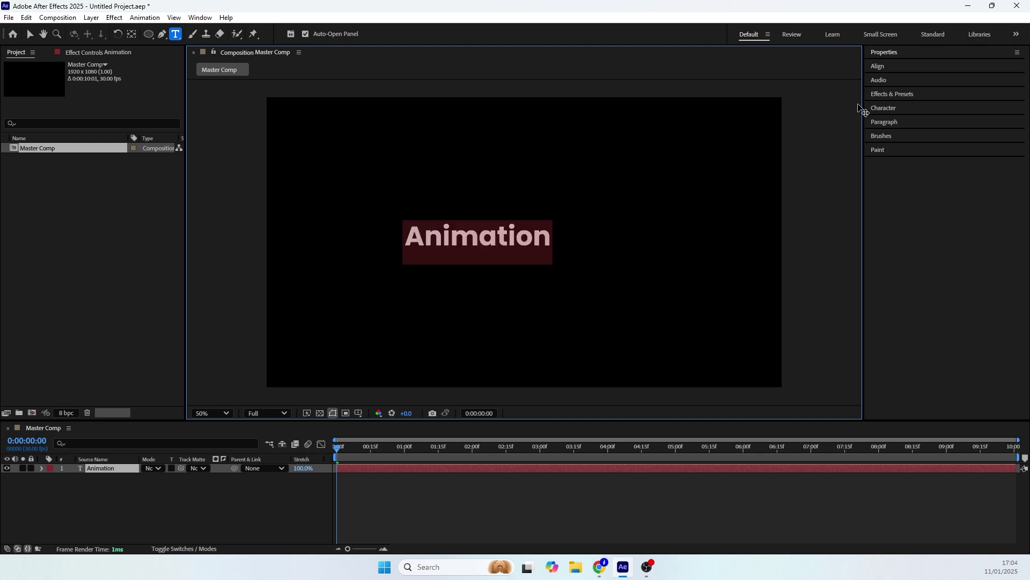
{"action": "left_click", "coordinate": [875, 109]}
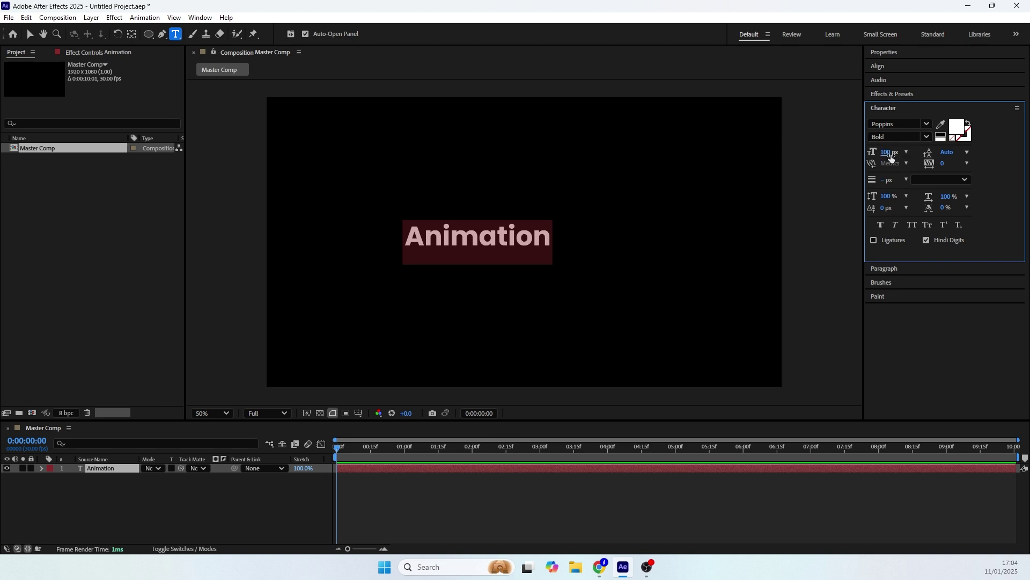
Step: Set the Animation text's font size to 100 px
{"action": "left_click", "coordinate": [889, 152]}
{"action": "type", "text": "100"}
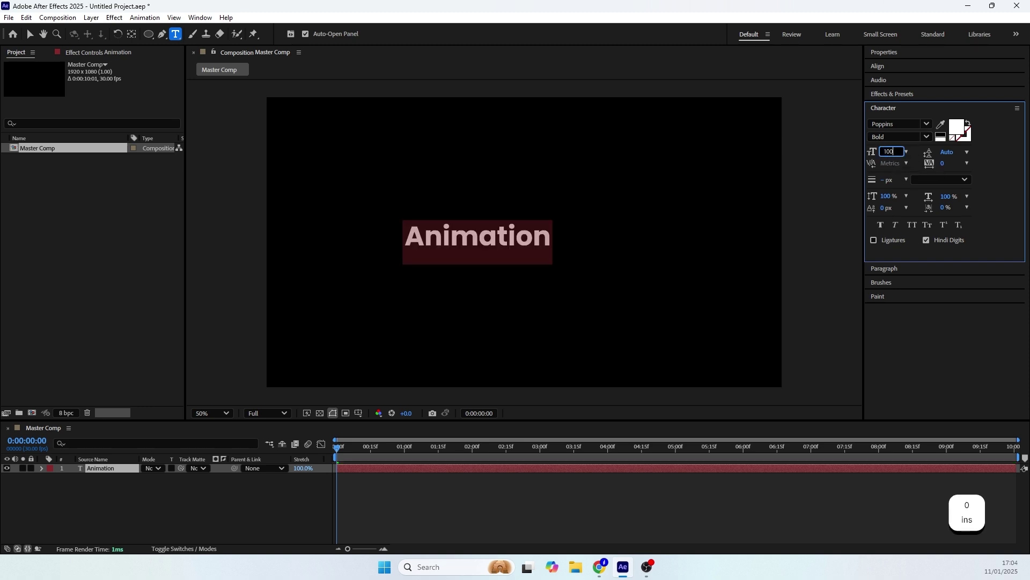
{"action": "key", "text": "Return"}
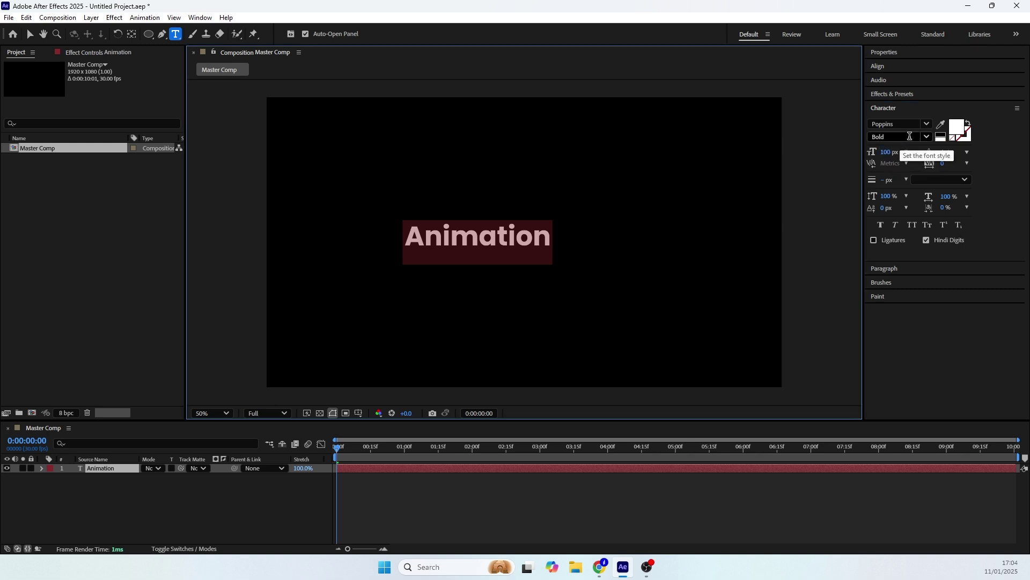
Step: Try the paragraph alignment options and settle on left-aligned text
{"action": "left_click", "coordinate": [886, 268]}
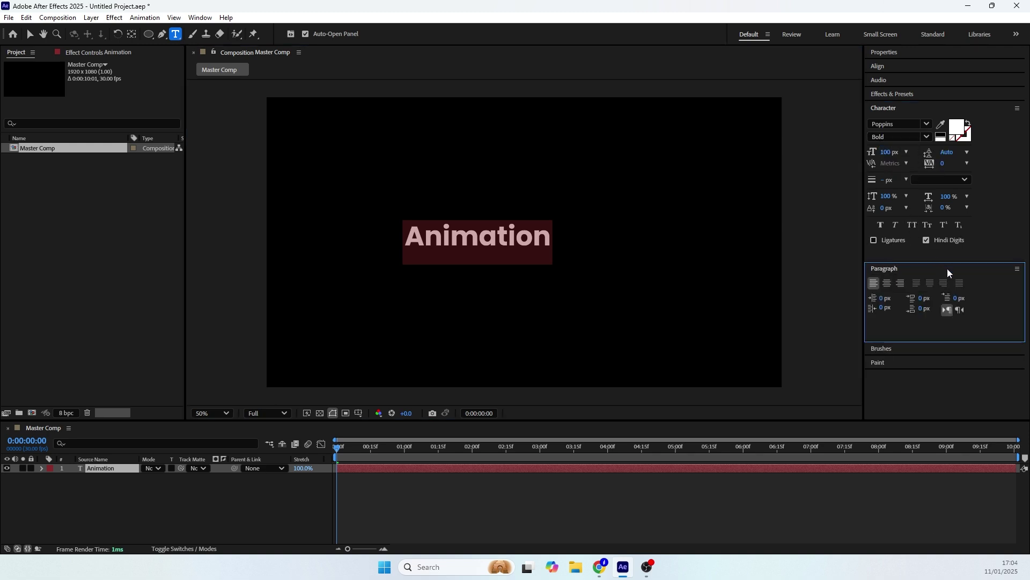
{"action": "left_click", "coordinate": [947, 311]}
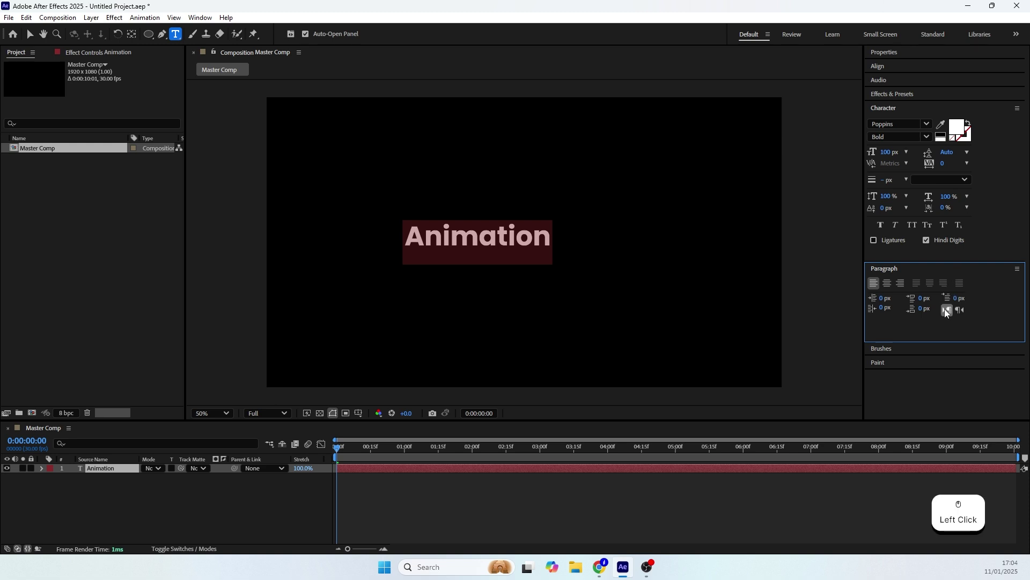
{"action": "left_click", "coordinate": [875, 287]}
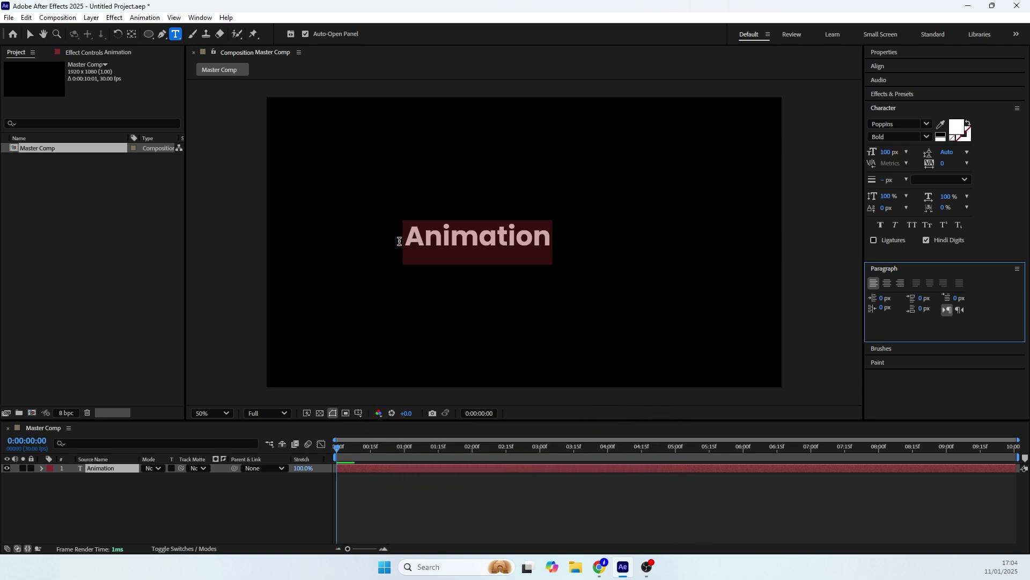
{"action": "left_click", "coordinate": [888, 283]}
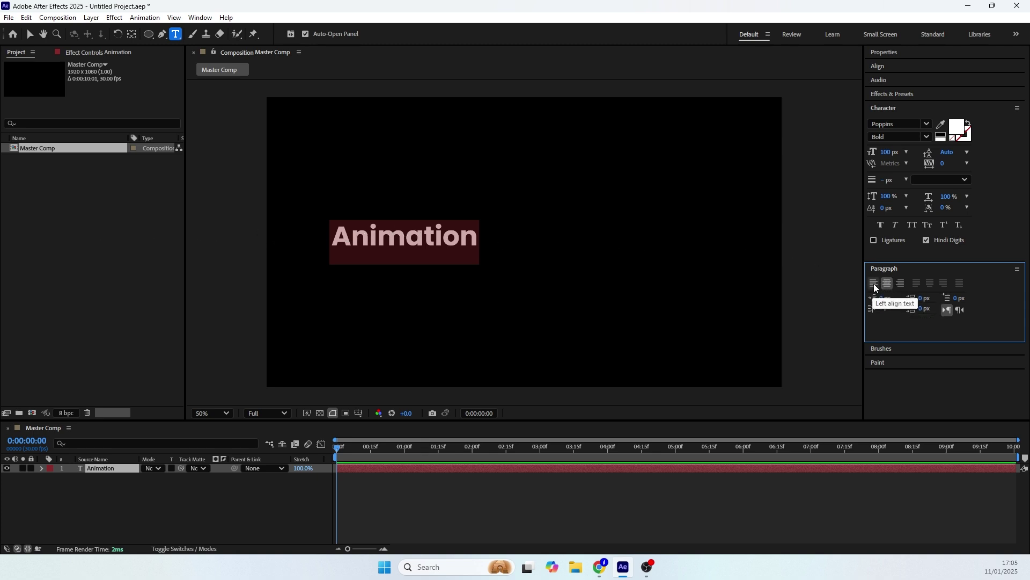
{"action": "left_click", "coordinate": [875, 283]}
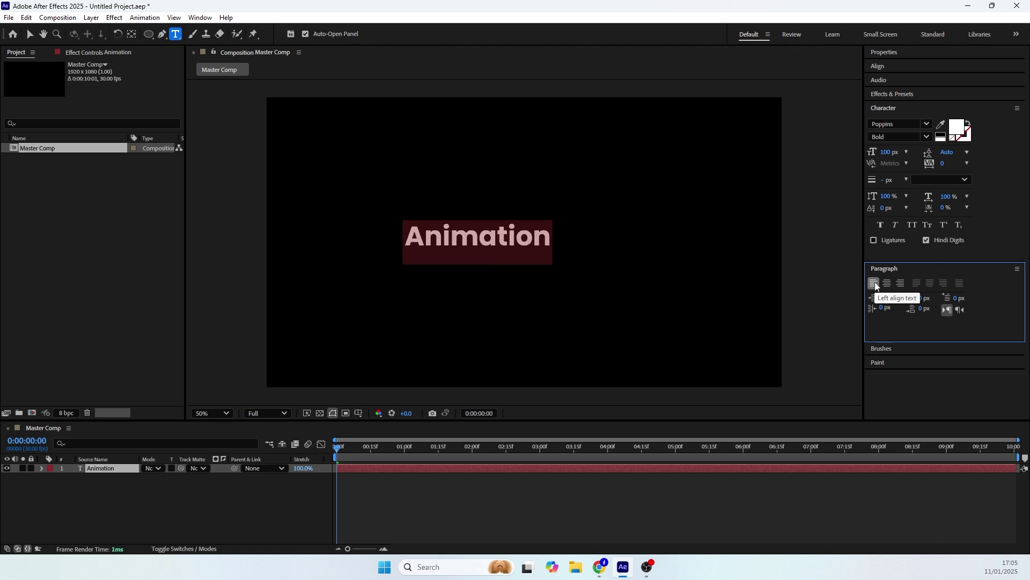
Step: Turn on title/action safe guides and move the Animation text to the left safe line
{"action": "left_click", "coordinate": [30, 34]}
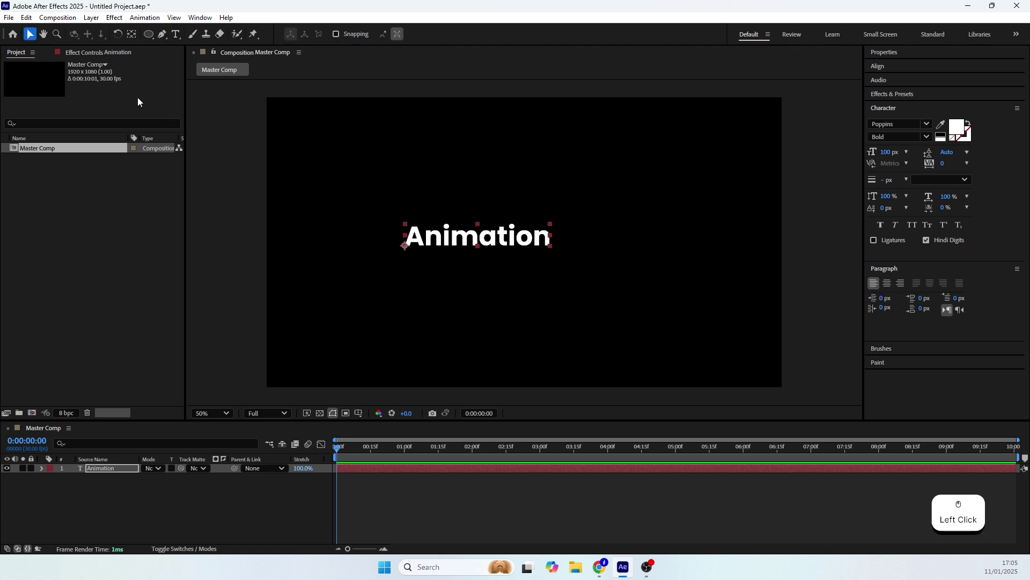
{"action": "left_click_drag", "start_coordinate": [425, 238], "coordinate": [465, 244]}
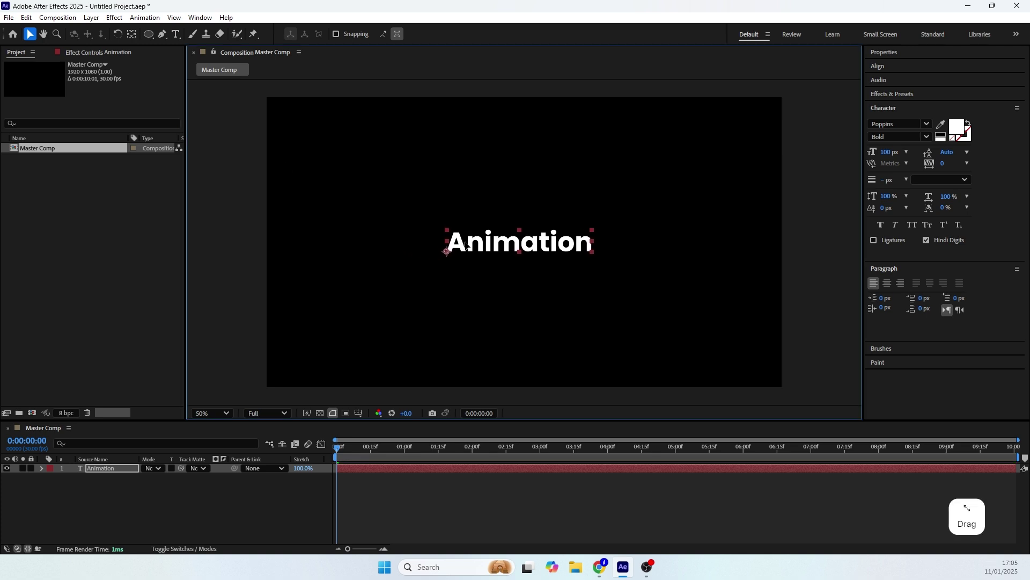
{"action": "left_click", "coordinate": [358, 413]}
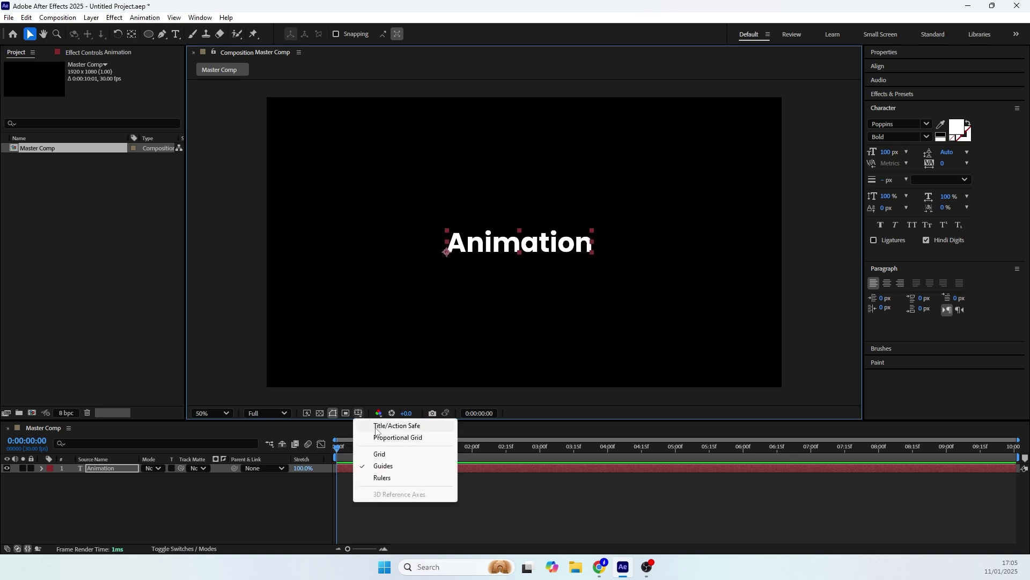
{"action": "left_click", "coordinate": [377, 427]}
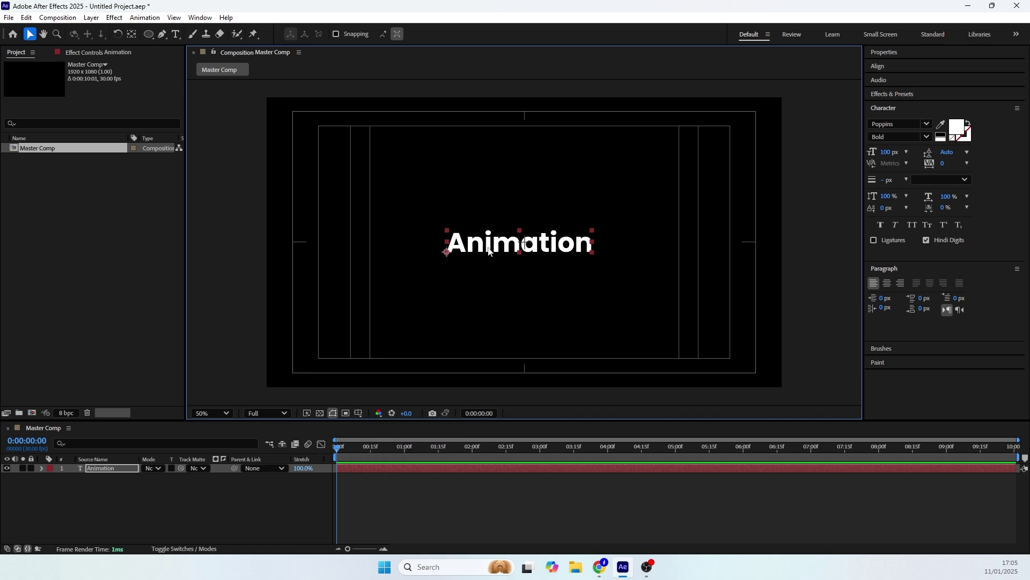
{"action": "left_click_drag", "start_coordinate": [489, 250], "coordinate": [417, 246]}
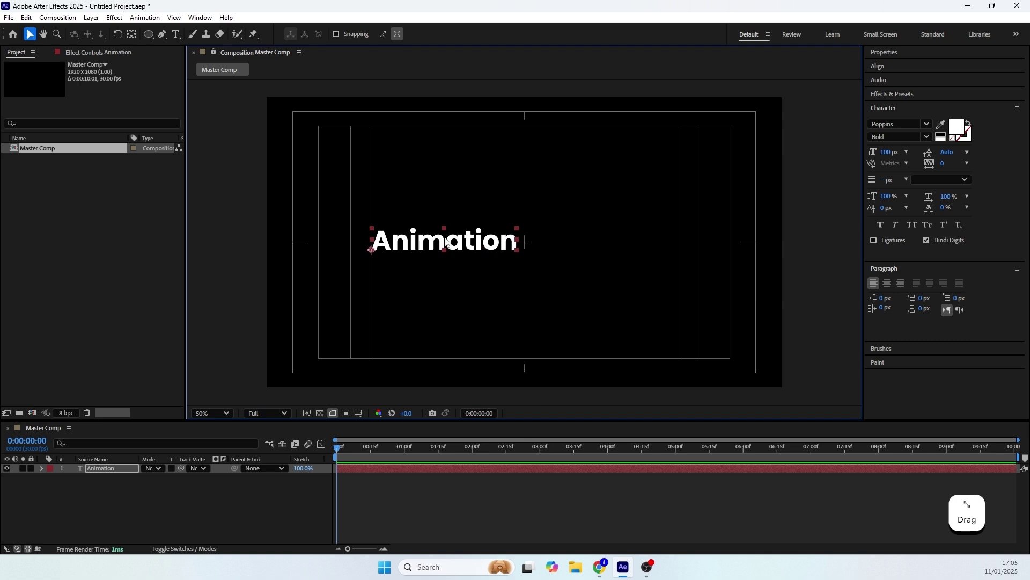
Step: Centre the text vertically in the comp and expand the layer's Text properties
{"action": "left_click", "coordinate": [883, 67]}
{"action": "left_click", "coordinate": [947, 101]}
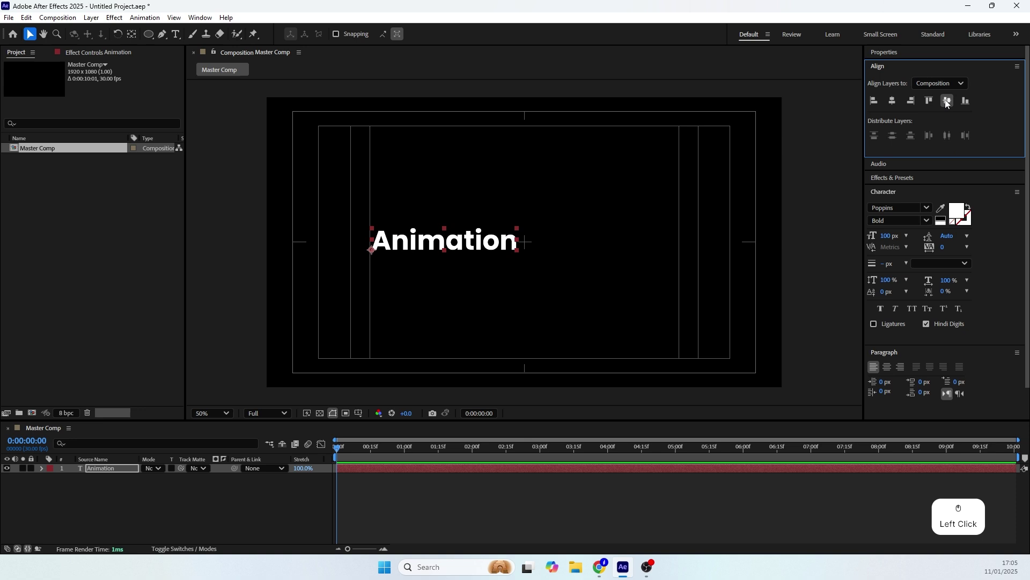
{"action": "left_click", "coordinate": [878, 66]}
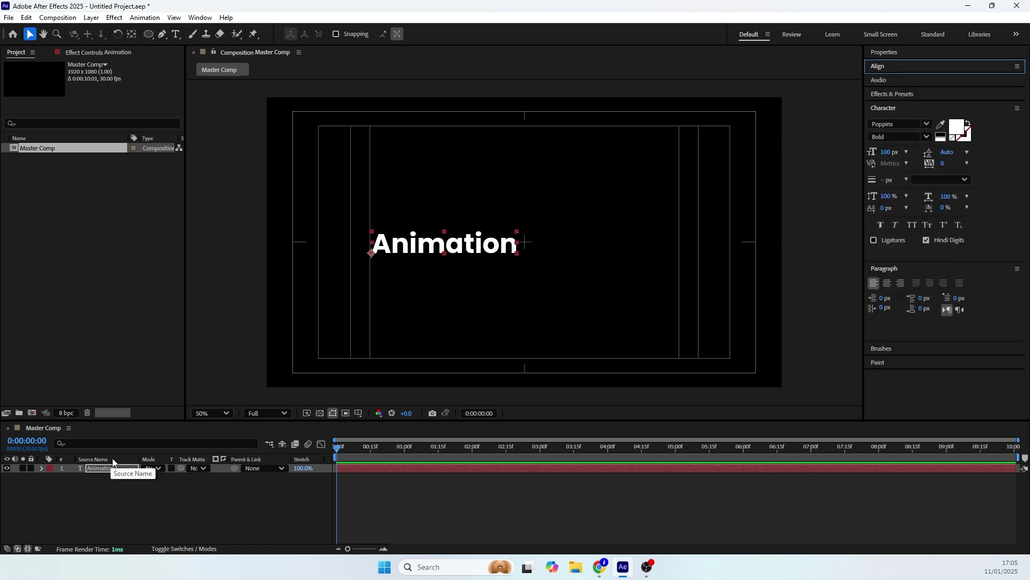
{"action": "left_click", "coordinate": [40, 468]}
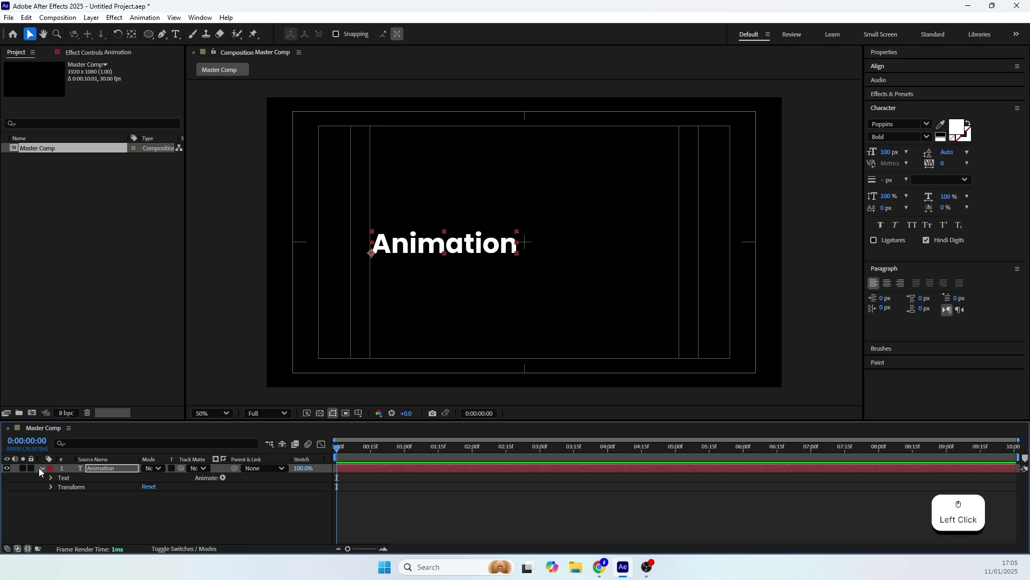
{"action": "left_click", "coordinate": [63, 479]}
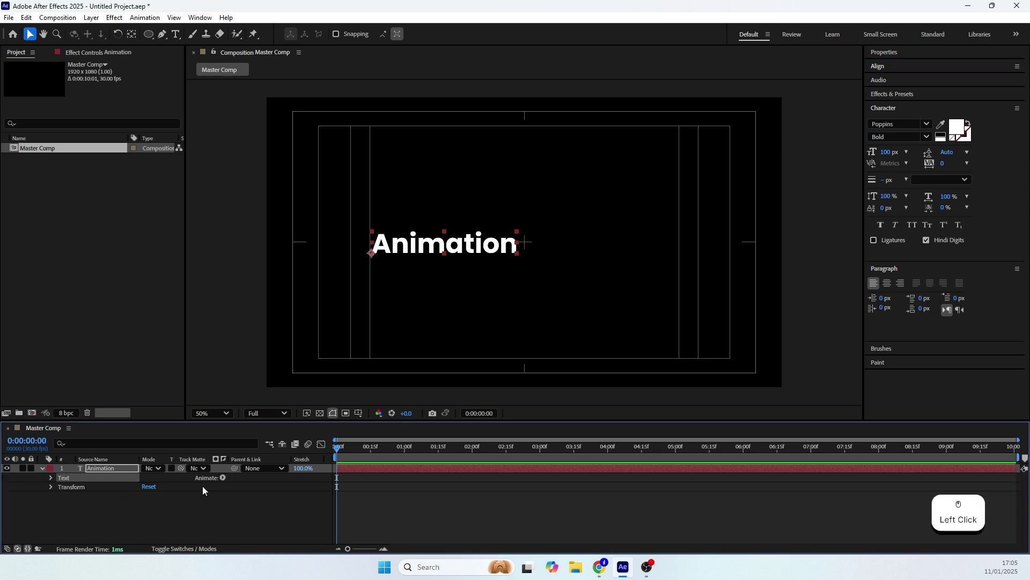
Step: Add a Tracking animator to the text and set its Tracking Amount to -60
{"action": "left_click", "coordinate": [223, 477]}
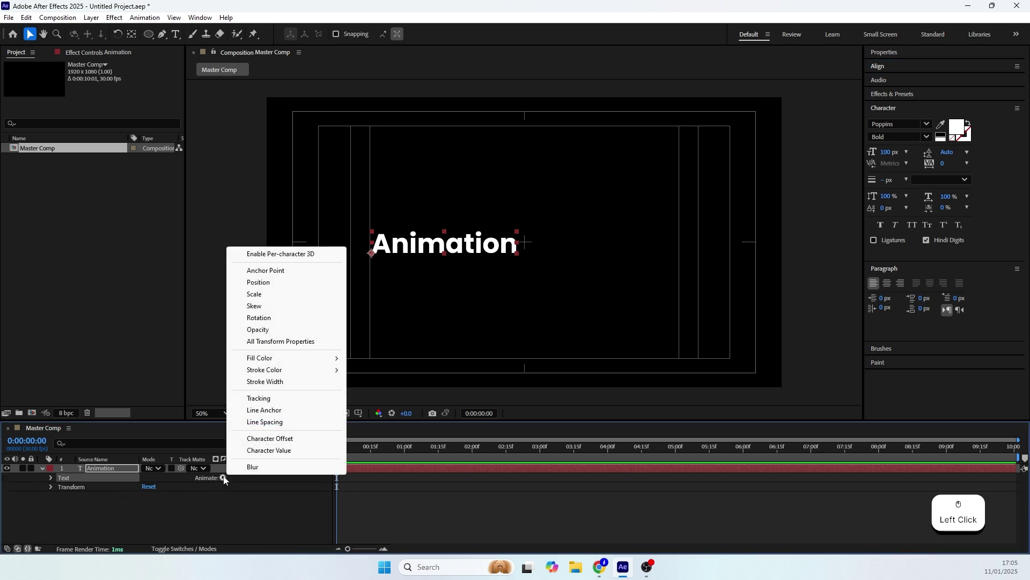
{"action": "left_click", "coordinate": [253, 400]}
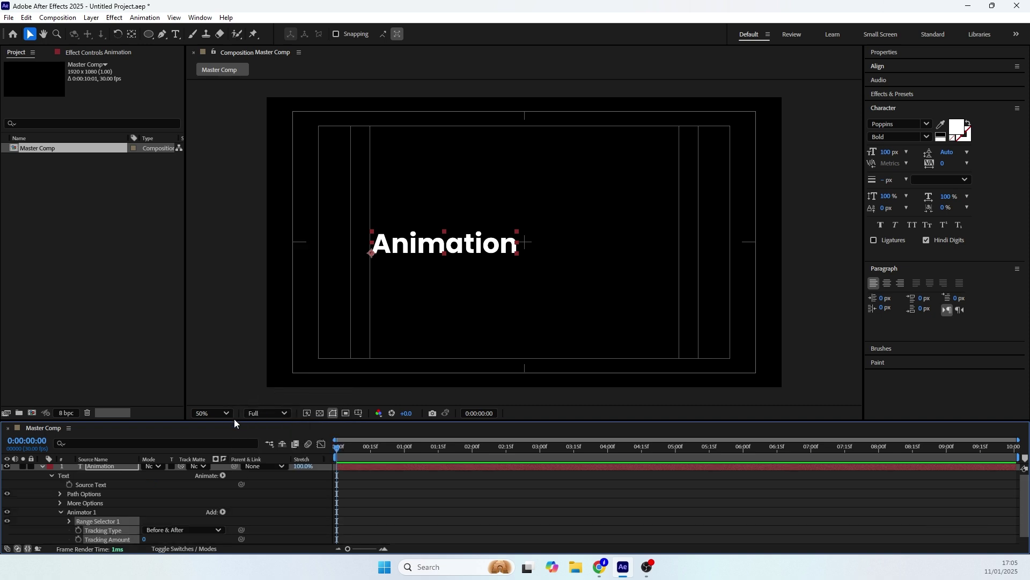
{"action": "left_click_drag", "start_coordinate": [234, 421], "coordinate": [231, 396]}
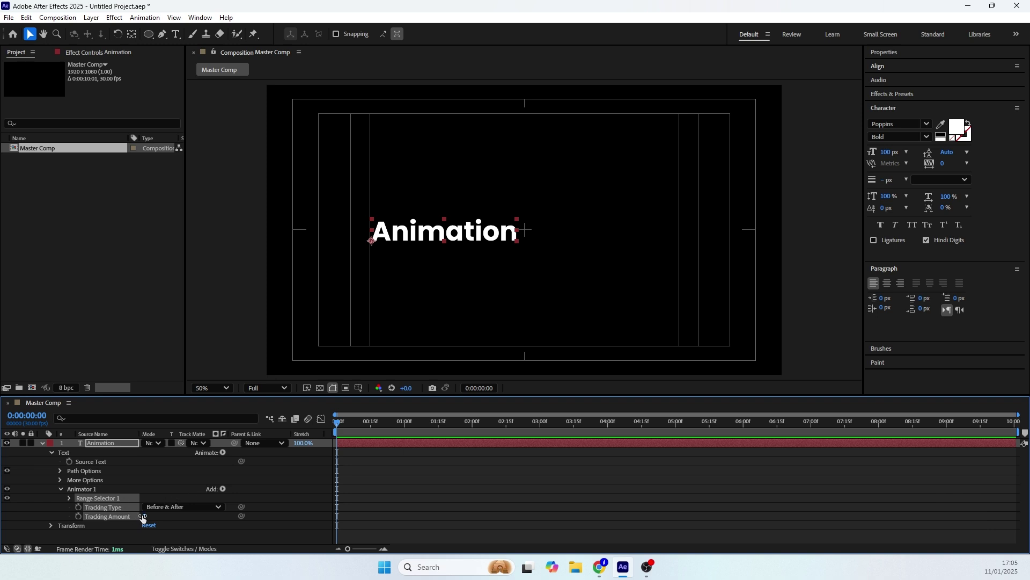
{"action": "left_click_drag", "start_coordinate": [143, 517], "coordinate": [166, 524]}
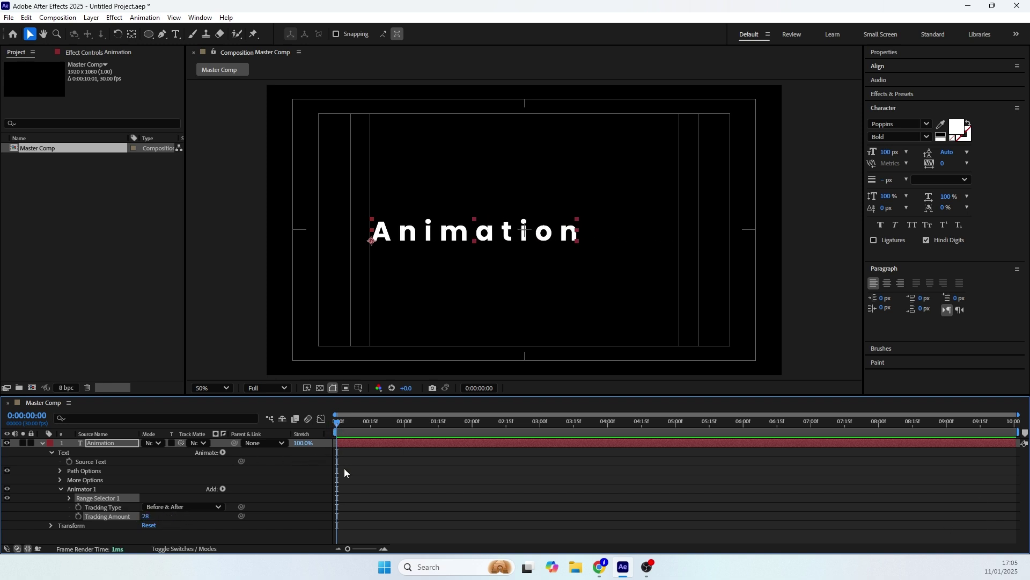
{"action": "left_click_drag", "start_coordinate": [145, 516], "coordinate": [106, 524]}
{"action": "left_click", "coordinate": [147, 516]}
{"action": "type", "text": "-60"}
{"action": "key", "text": "Return"}
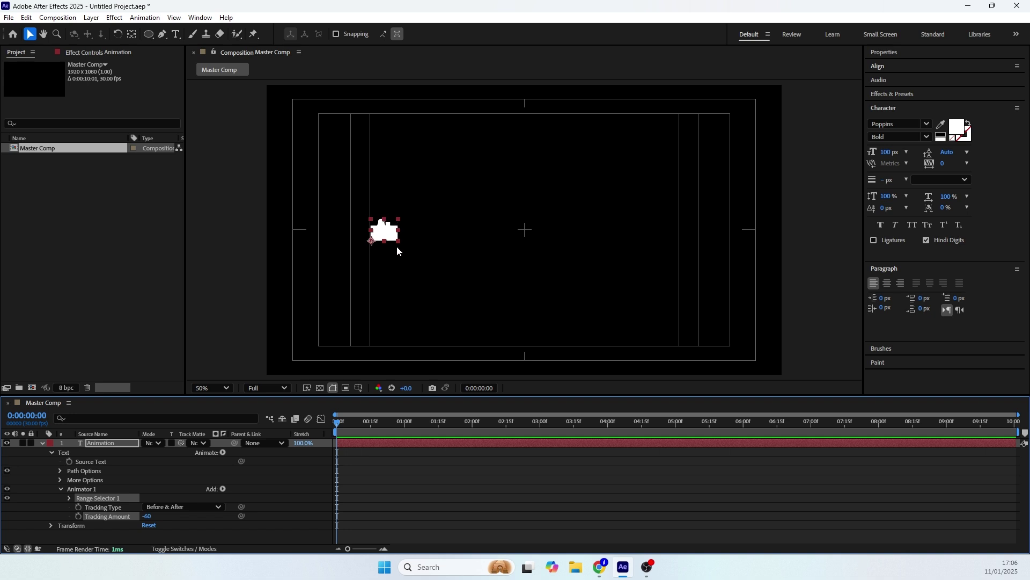
Step: Keyframe Tracking Amount at -60 at 0 seconds and 100 at 1 second
{"action": "left_click", "coordinate": [78, 516]}
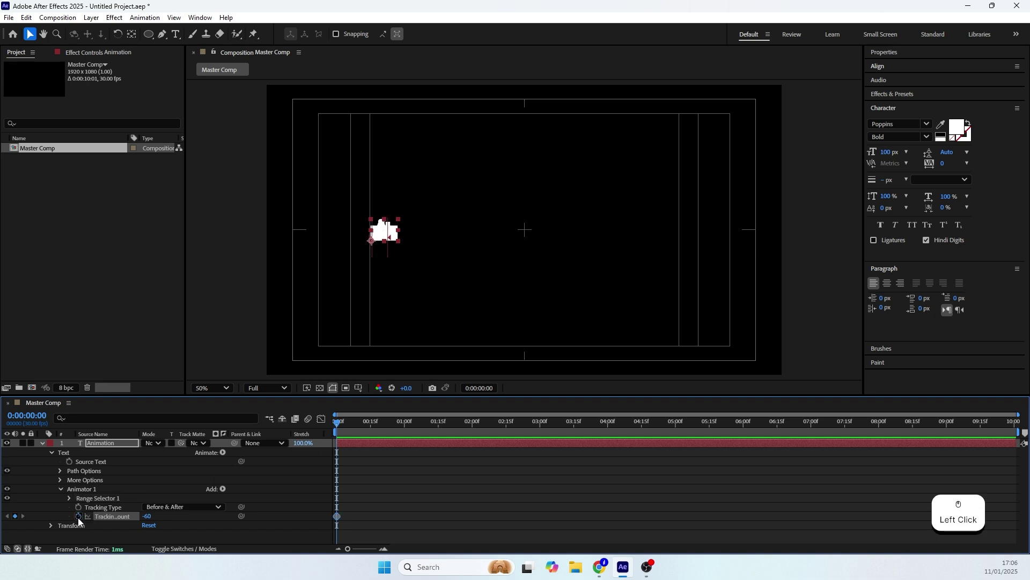
{"action": "left_click_drag", "start_coordinate": [348, 422], "coordinate": [404, 440]}
{"action": "left_click_drag", "start_coordinate": [146, 516], "coordinate": [228, 513]}
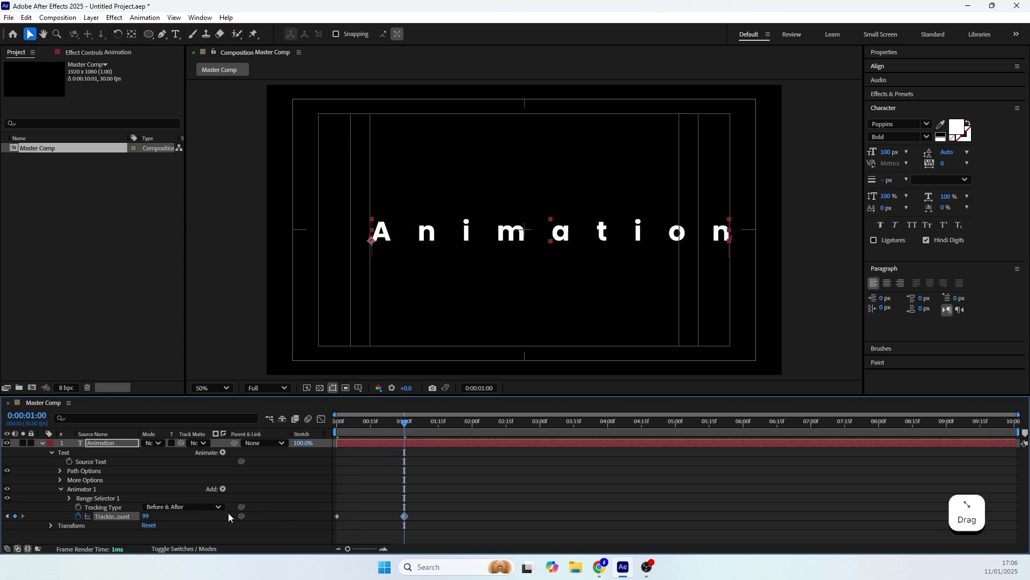
{"action": "left_click", "coordinate": [152, 516]}
{"action": "type", "text": "100"}
{"action": "left_click", "coordinate": [189, 521]}
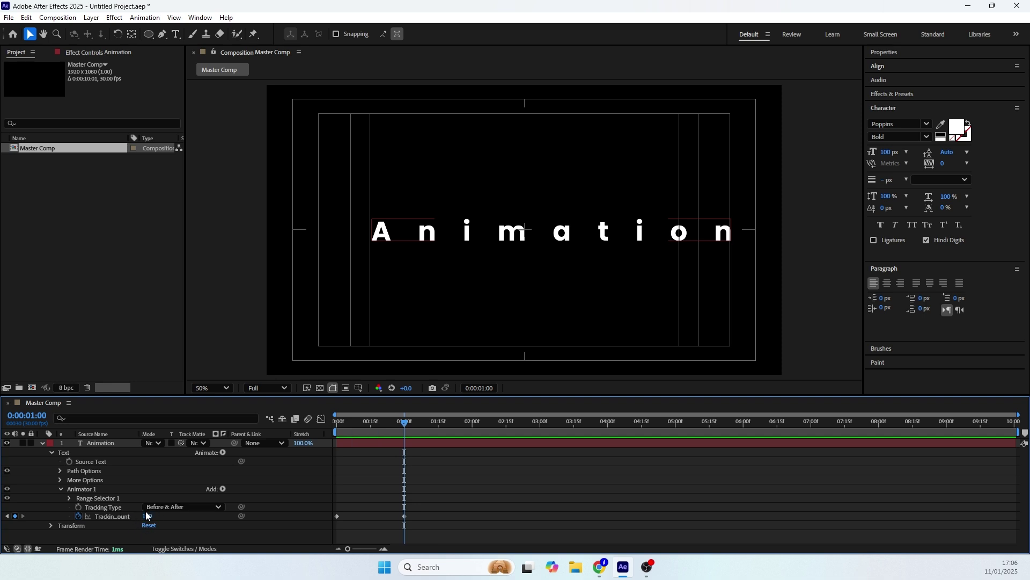
Step: Copy the first tracking keyframe to 2 seconds and select all three keyframes
{"action": "left_click_drag", "start_coordinate": [404, 424], "coordinate": [476, 430]}
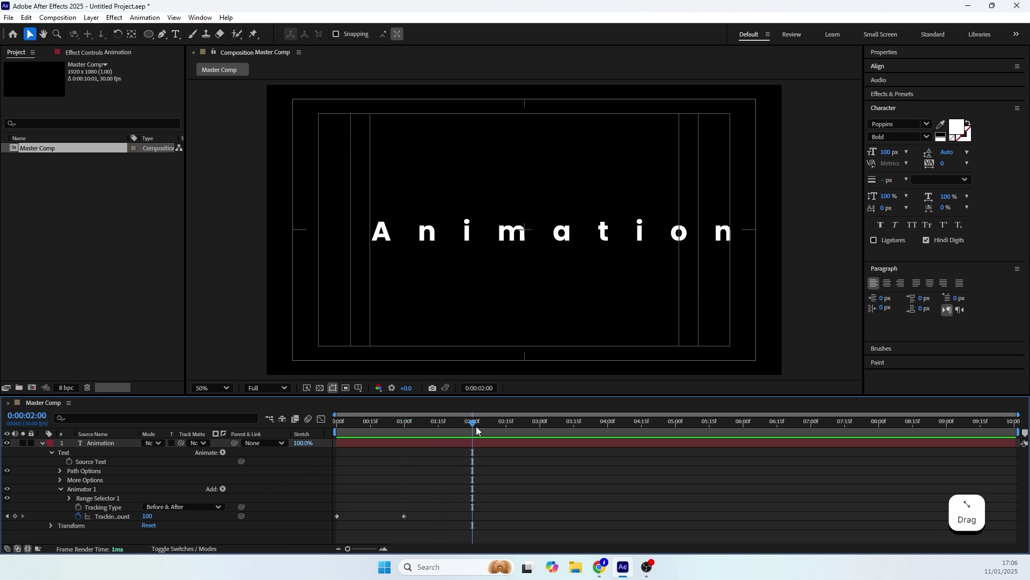
{"action": "left_click", "coordinate": [346, 508]}
{"action": "left_click_drag", "start_coordinate": [346, 510], "coordinate": [319, 497]}
{"action": "key", "text": "ctrl+c"}
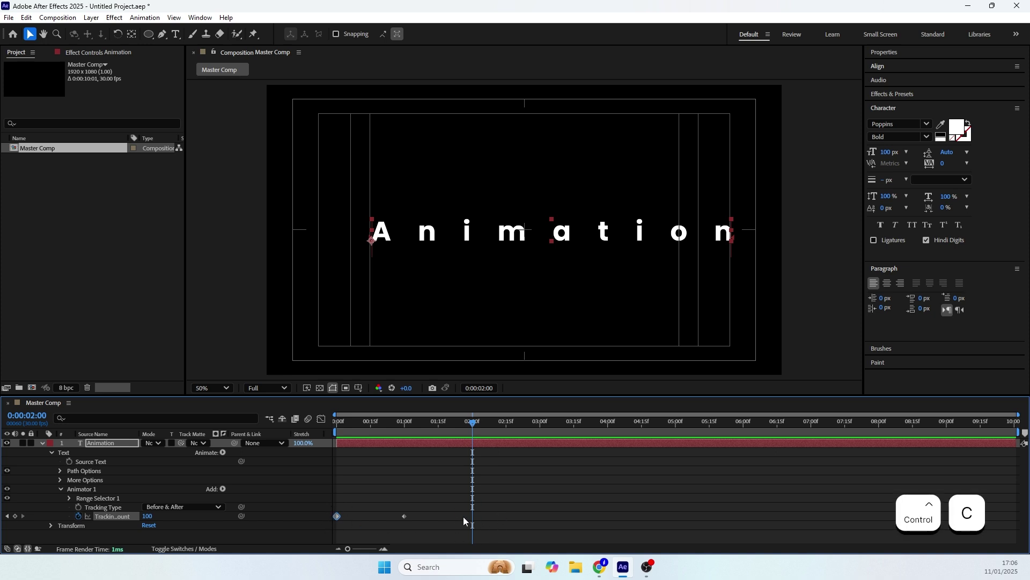
{"action": "key", "text": "ctrl+v"}
{"action": "left_click_drag", "start_coordinate": [469, 419], "coordinate": [430, 465]}
{"action": "left_click_drag", "start_coordinate": [489, 500], "coordinate": [309, 527]}
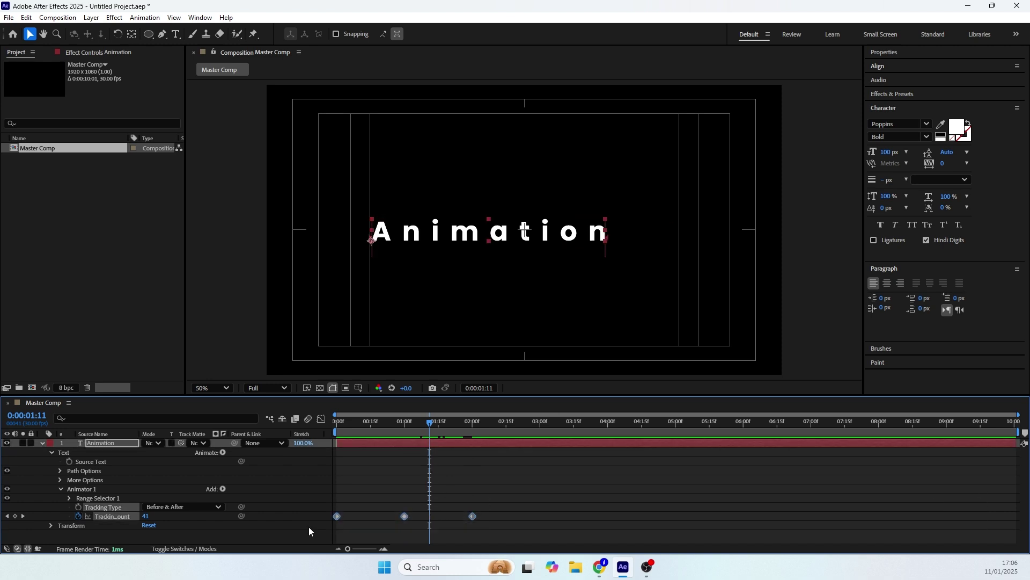
Step: Easy-ease the tracking keyframes and lower their influence handles in the speed graph
{"action": "key", "text": "F9"}
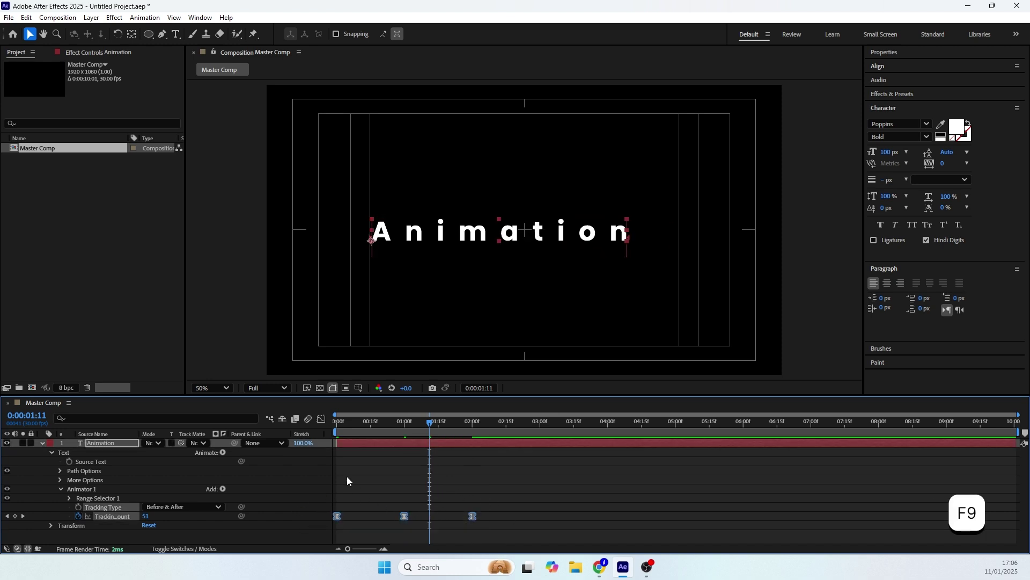
{"action": "left_click", "coordinate": [321, 419]}
{"action": "right_click", "coordinate": [400, 449]}
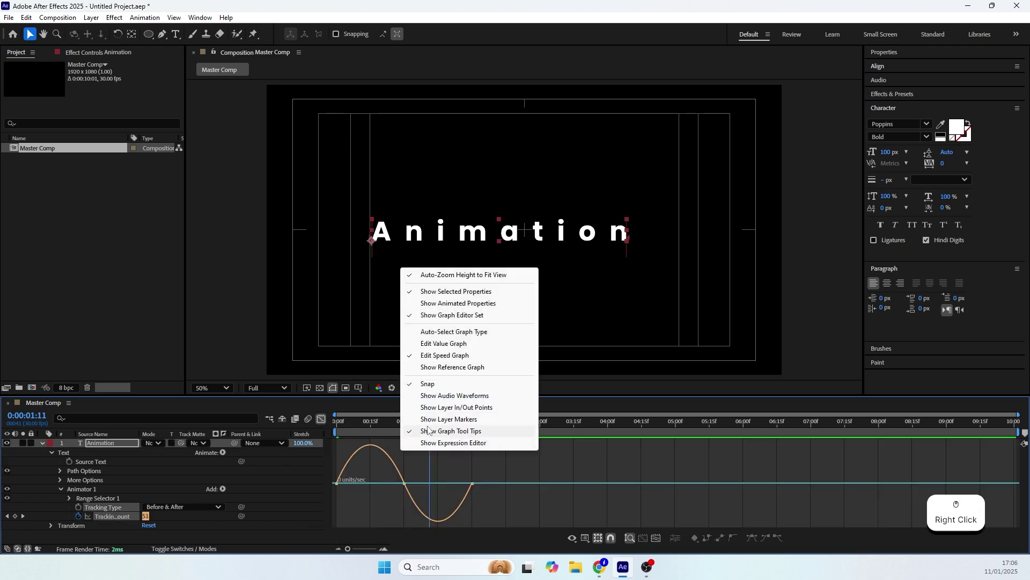
{"action": "left_click", "coordinate": [422, 356]}
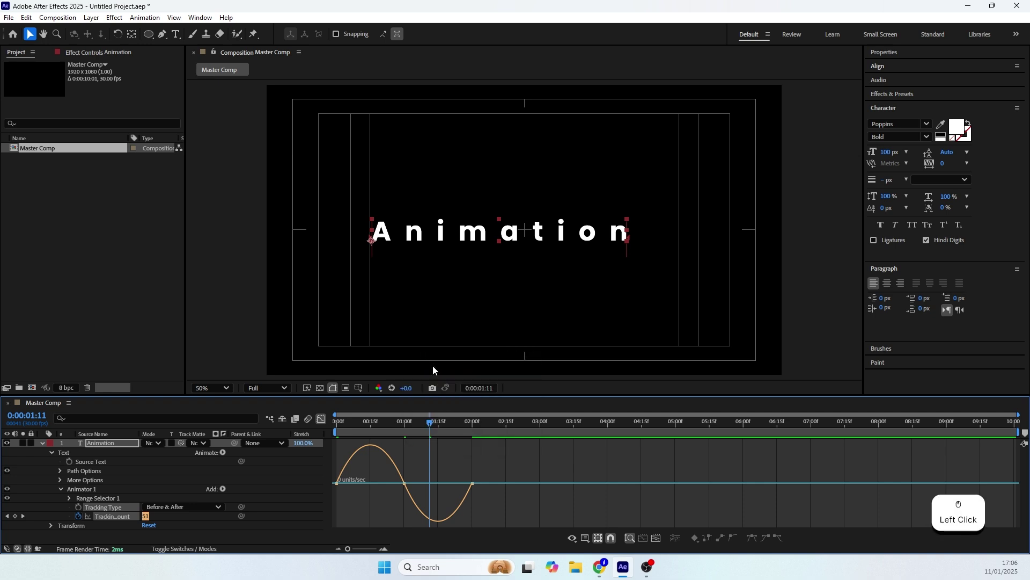
{"action": "left_click_drag", "start_coordinate": [416, 471], "coordinate": [342, 487]}
{"action": "left_click", "coordinate": [392, 486]}
{"action": "left_click", "coordinate": [364, 421]}
{"action": "left_click_drag", "start_coordinate": [446, 475], "coordinate": [469, 486]}
Step: Preview the tracking animation from the start, then return to the Selection tool
{"action": "left_click_drag", "start_coordinate": [405, 423], "coordinate": [324, 467]}
{"action": "key", "text": "space"}
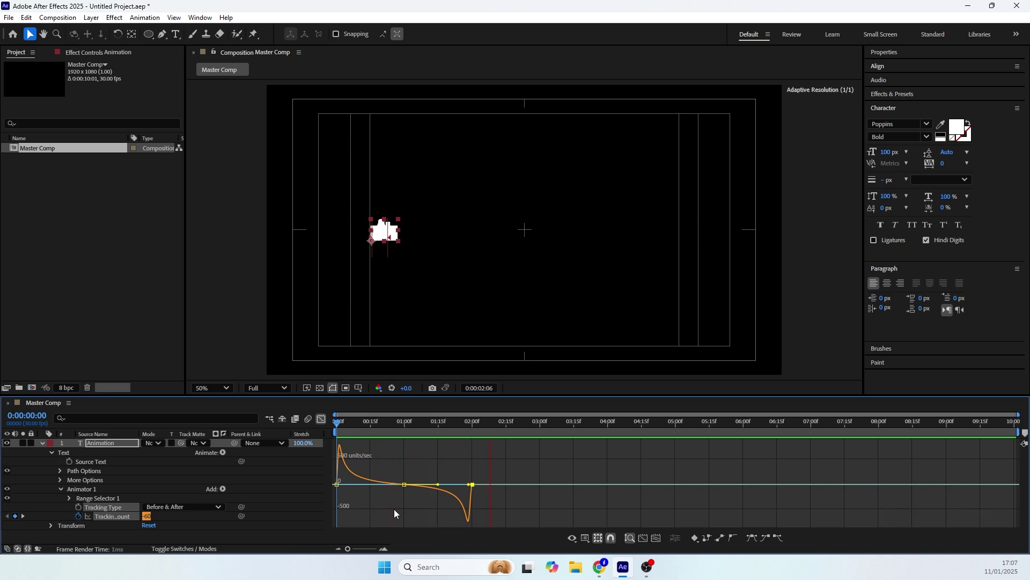
{"action": "key", "text": "space"}
{"action": "key", "text": "v"}
{"action": "left_click_drag", "start_coordinate": [448, 426], "coordinate": [328, 441]}
Step: Duplicate the Animation text layer and hide the original
{"action": "left_click", "coordinate": [321, 419]}
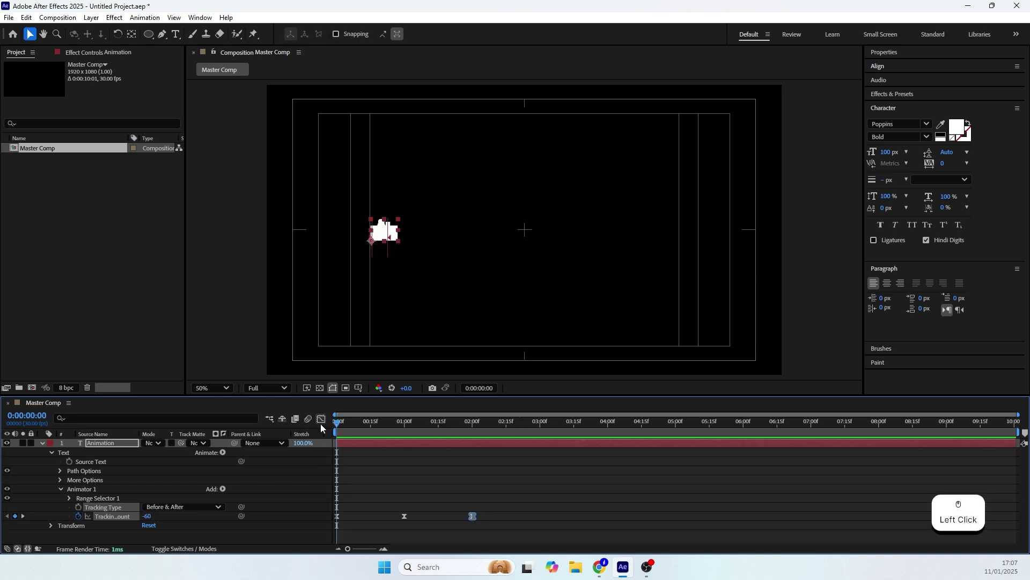
{"action": "left_click", "coordinate": [41, 443]}
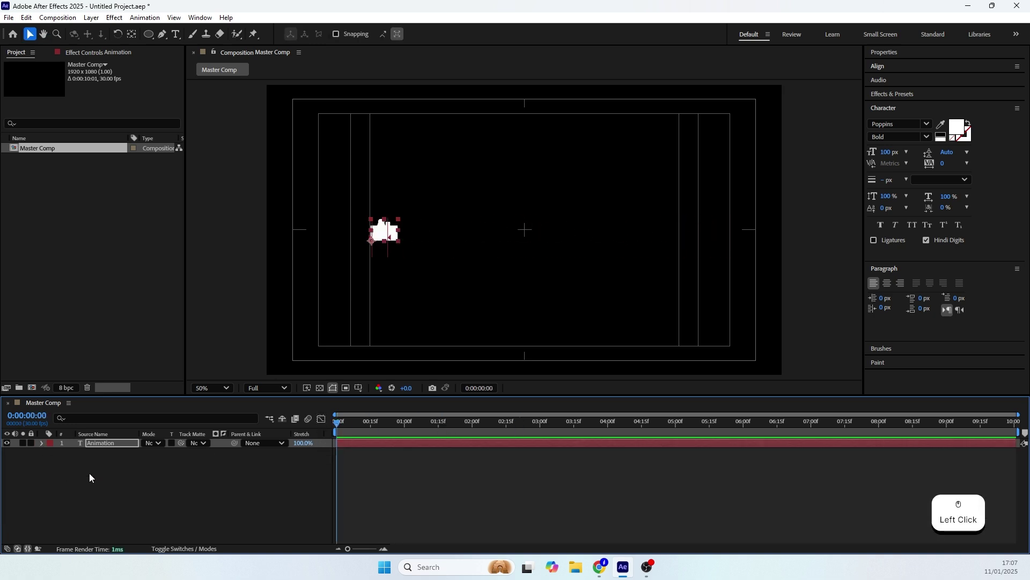
{"action": "left_click", "coordinate": [101, 443]}
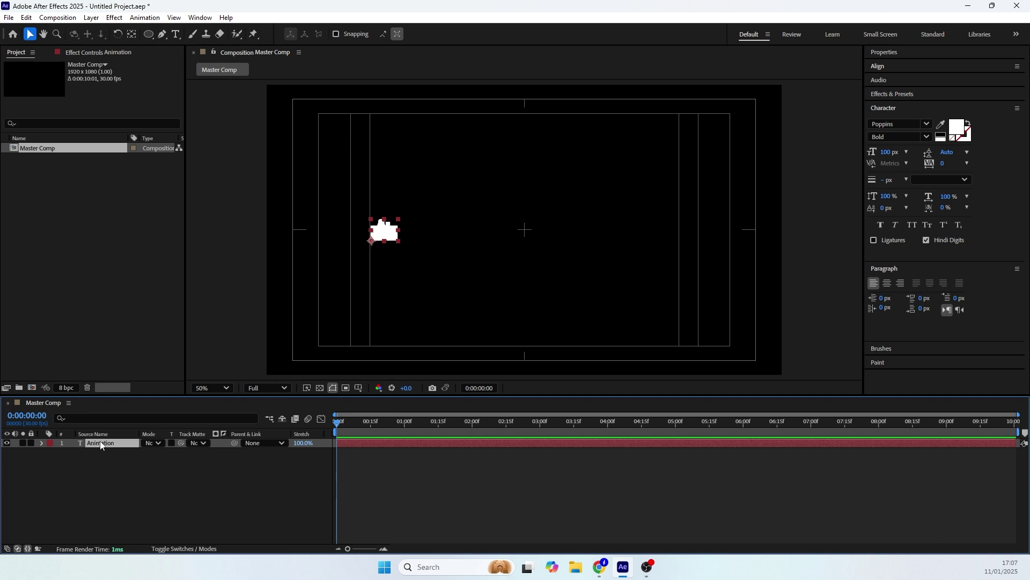
{"action": "key", "text": "ctrl+d"}
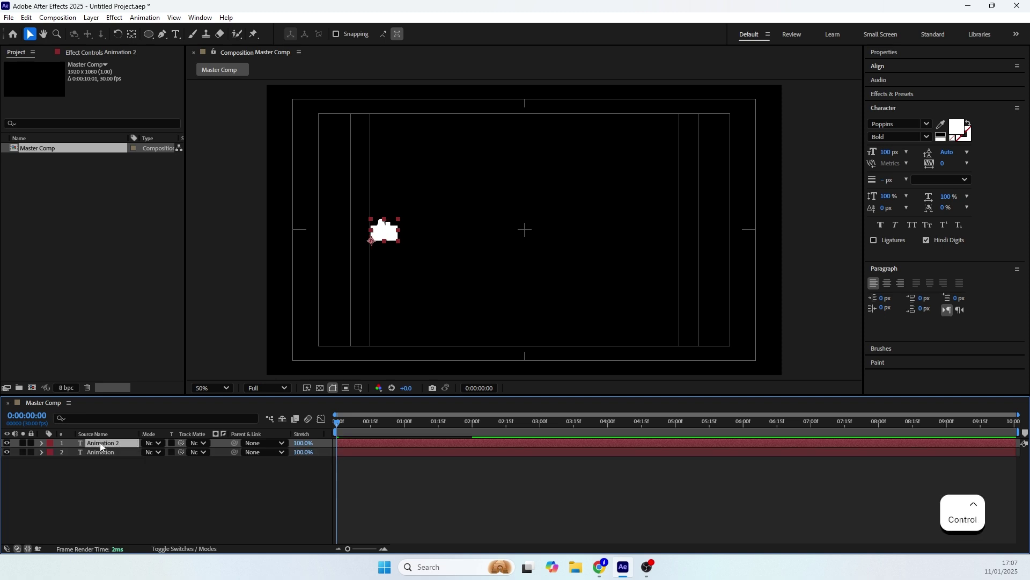
{"action": "left_click_drag", "start_coordinate": [348, 420], "coordinate": [403, 422]}
{"action": "left_click", "coordinate": [7, 452]}
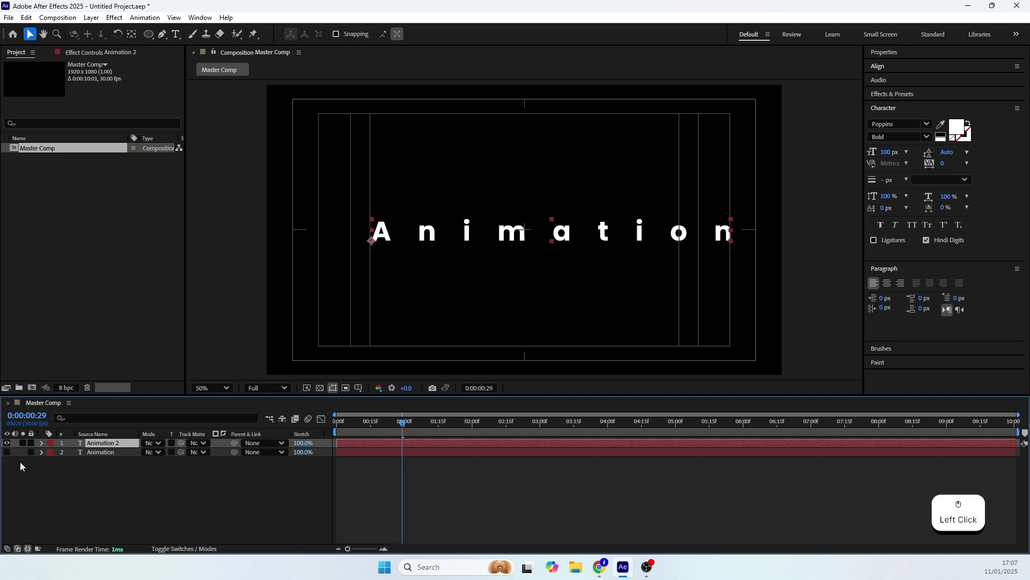
Step: Edit the copy's text down to just the letter 'A'
{"action": "double_click", "coordinate": [108, 446]}
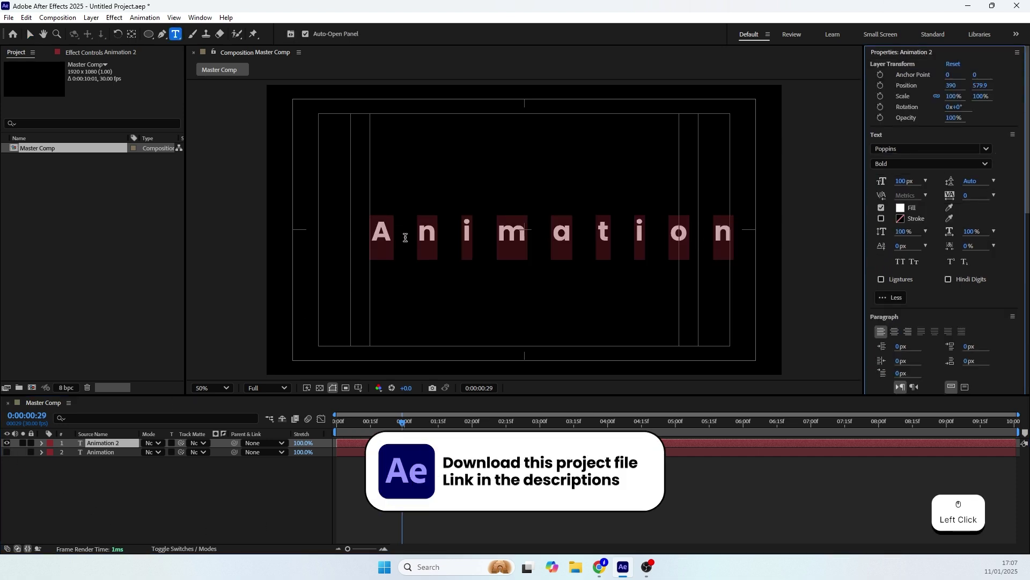
{"action": "left_click", "coordinate": [402, 236]}
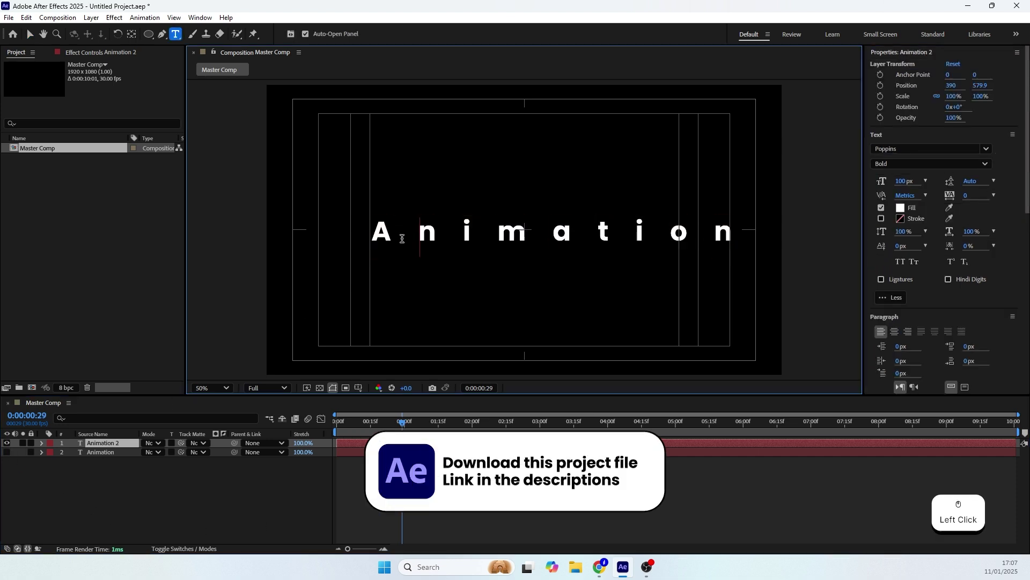
{"action": "left_click", "coordinate": [732, 237], "text": "shift"}
{"action": "key", "text": "BackSpace"}
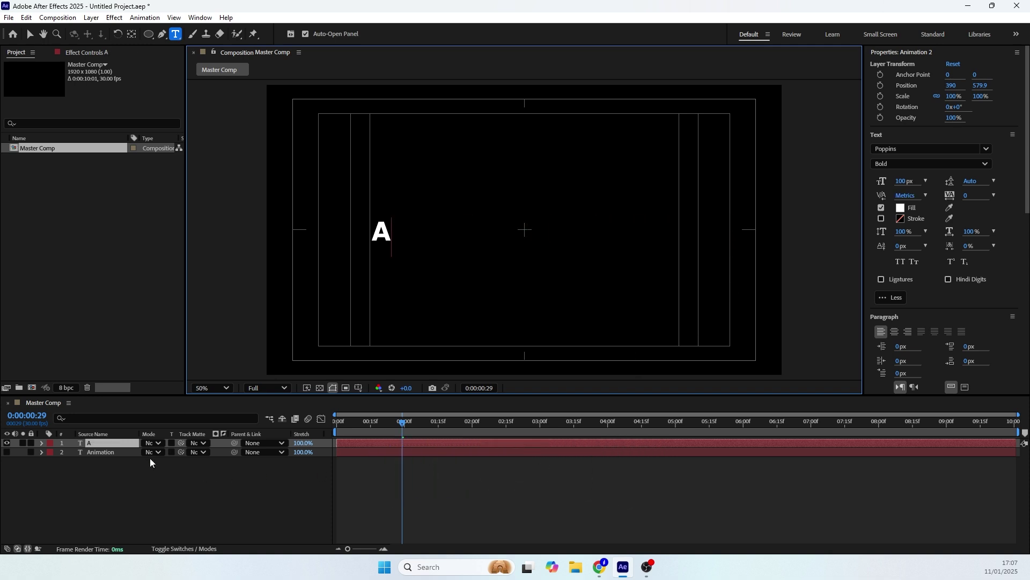
{"action": "left_click", "coordinate": [95, 443]}
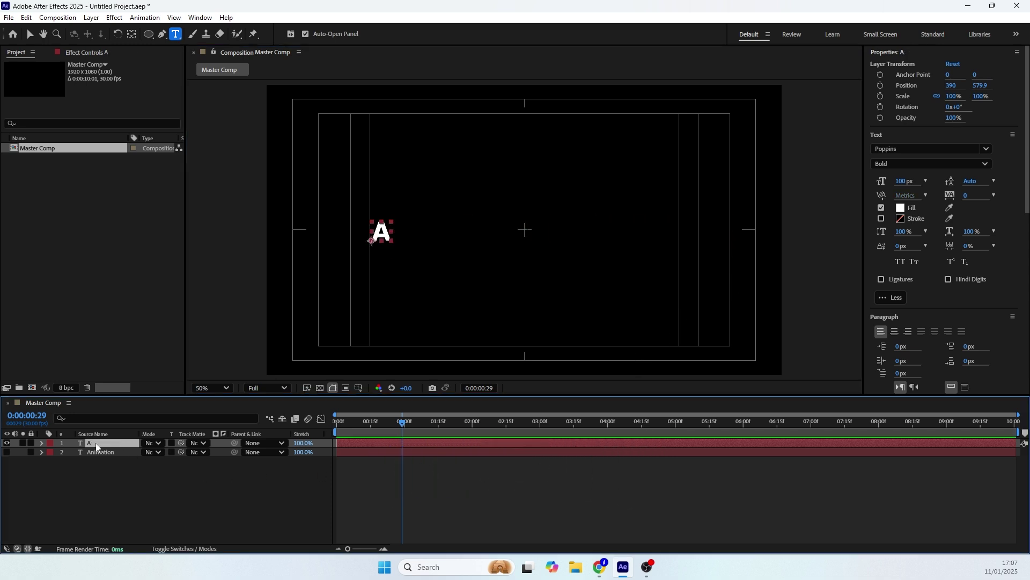
Step: Delete Animator 1 from layer A's text properties
{"action": "left_click", "coordinate": [41, 444]}
{"action": "left_click", "coordinate": [51, 453]}
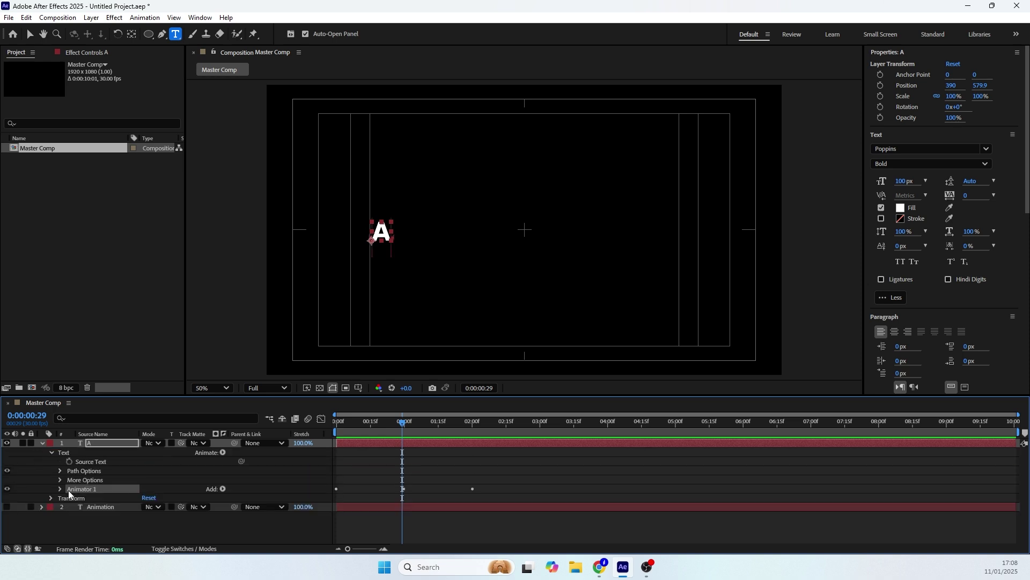
{"action": "left_click", "coordinate": [75, 488]}
{"action": "key", "text": "Delete"}
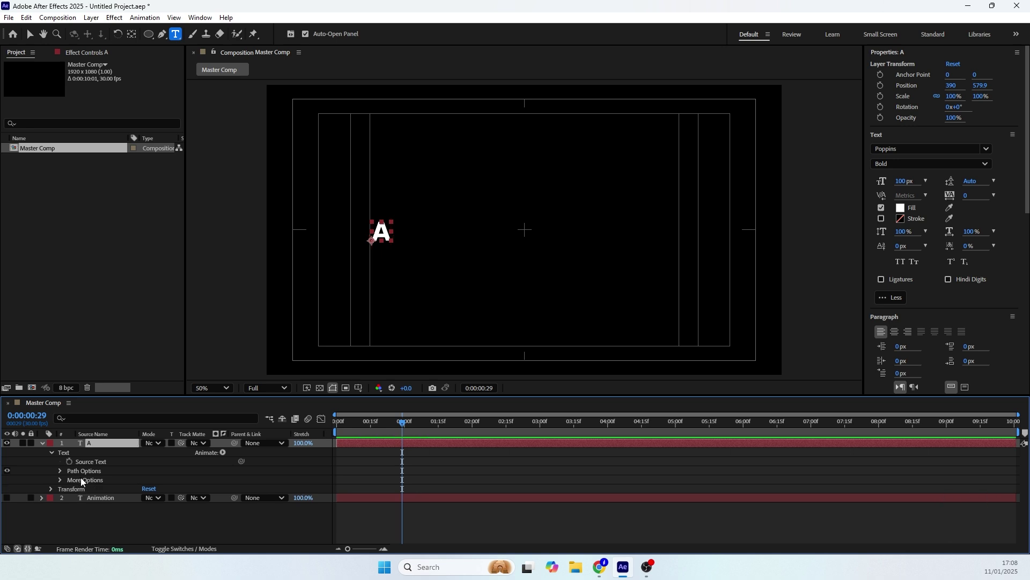
{"action": "left_click", "coordinate": [42, 444]}
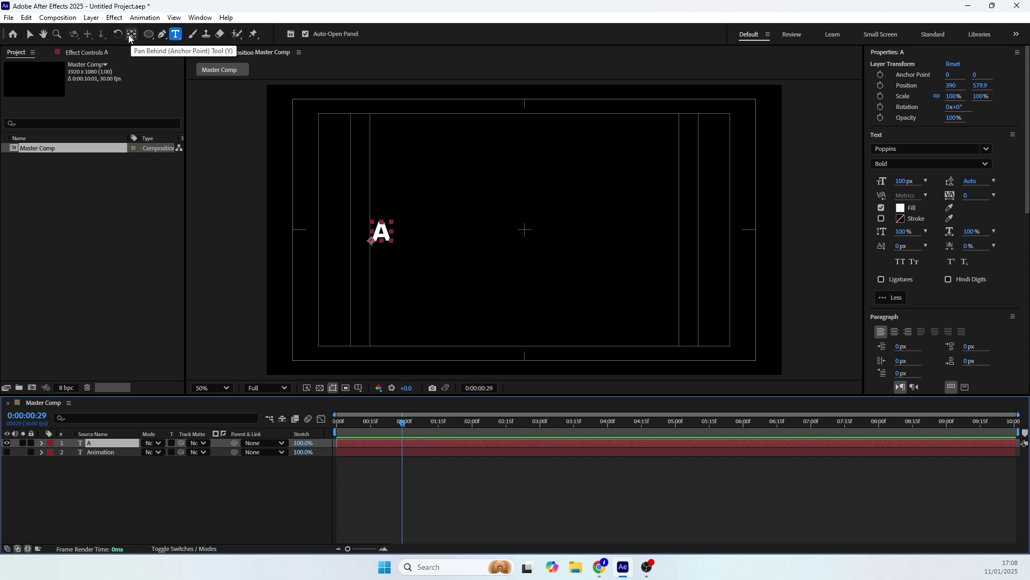
Step: Centre layer A's anchor point on the letter (37.2, -35.3) with the Pan Behind tool
{"action": "key", "text": "ctrl"}
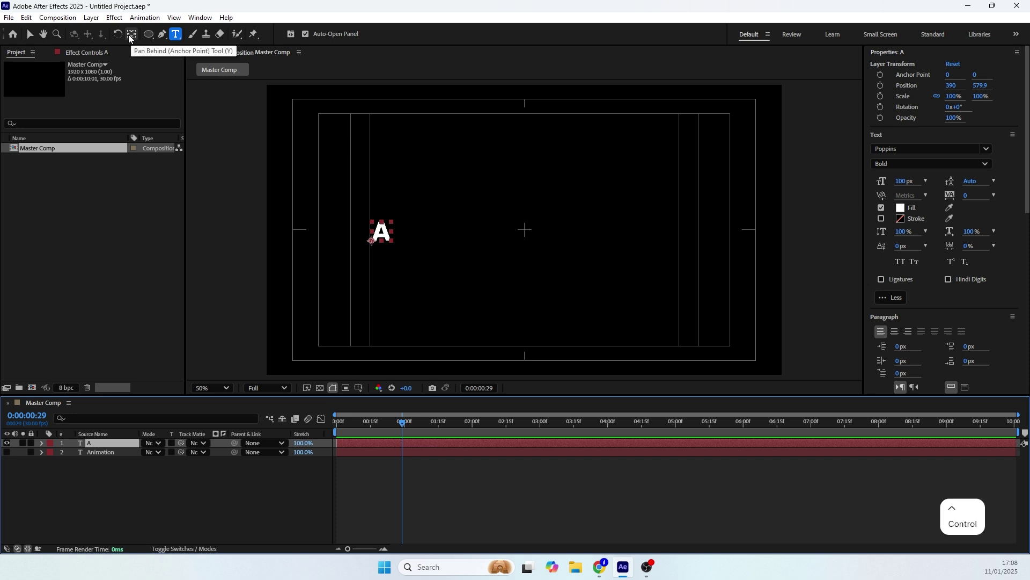
{"action": "double_click", "coordinate": [131, 36]}
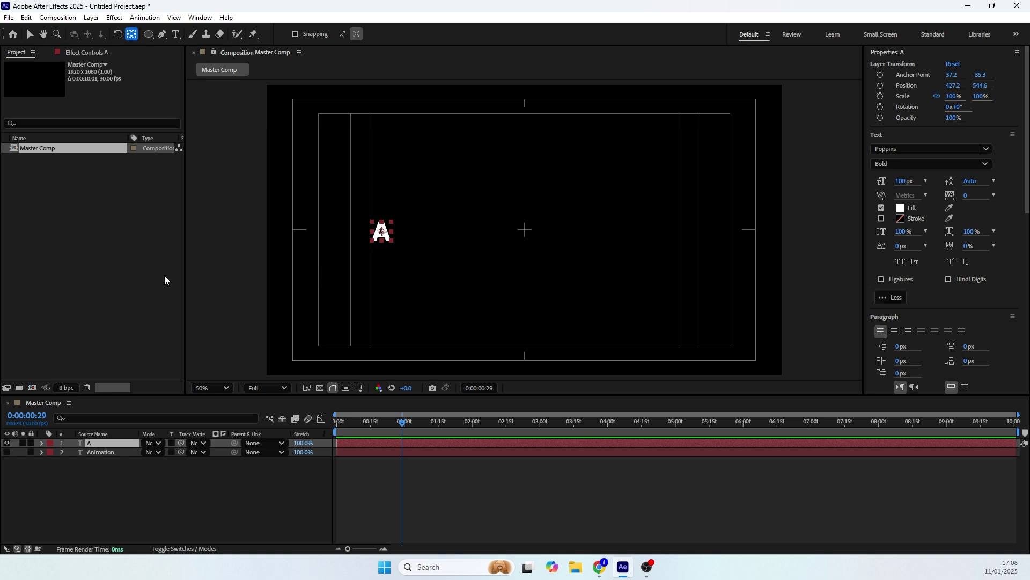
{"action": "left_click", "coordinate": [29, 35]}
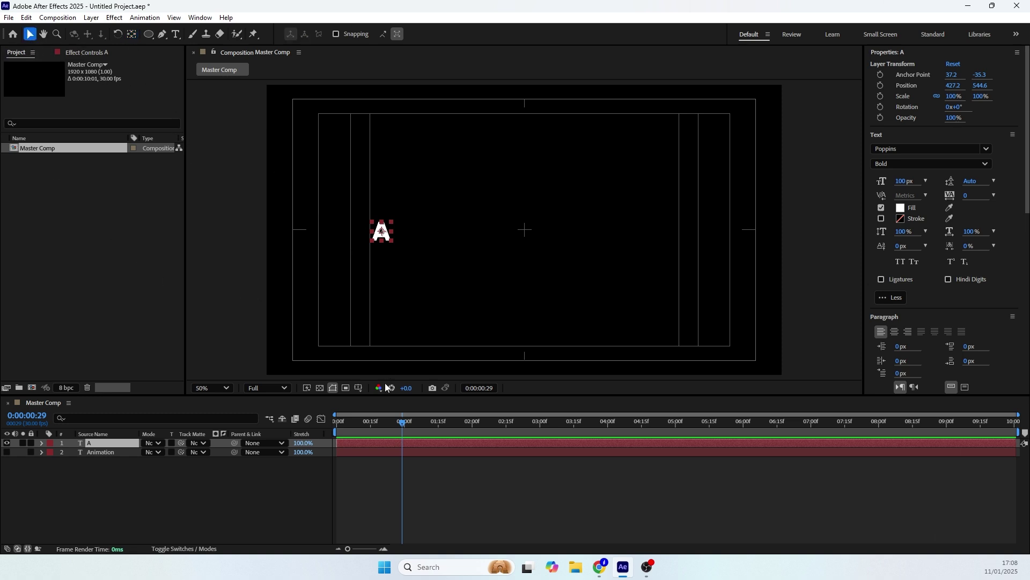
{"action": "left_click_drag", "start_coordinate": [390, 421], "coordinate": [355, 434]}
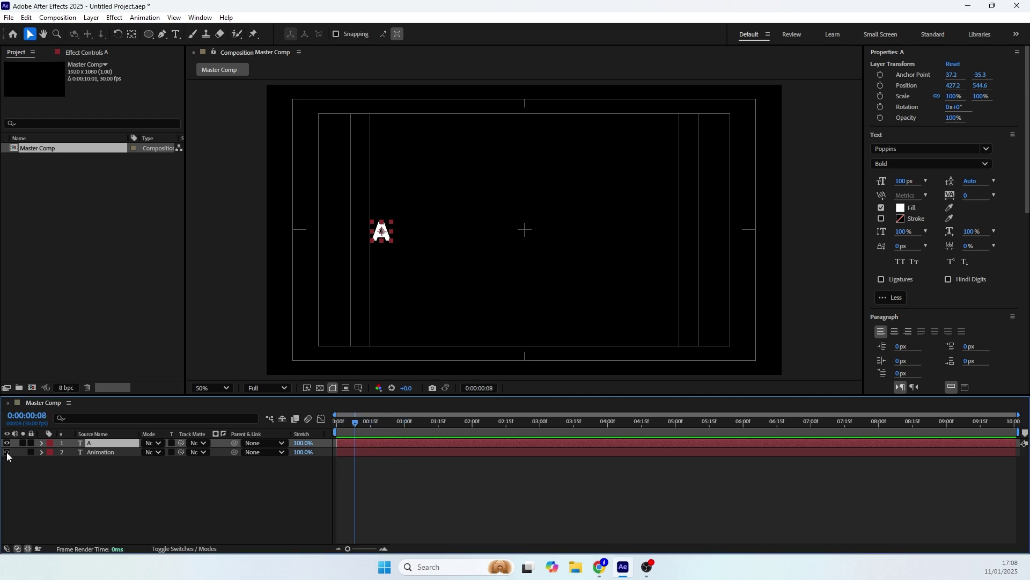
{"action": "left_click", "coordinate": [7, 454]}
{"action": "scroll", "coordinate": [380, 258], "scroll_direction": "up", "scroll_amount": 2}
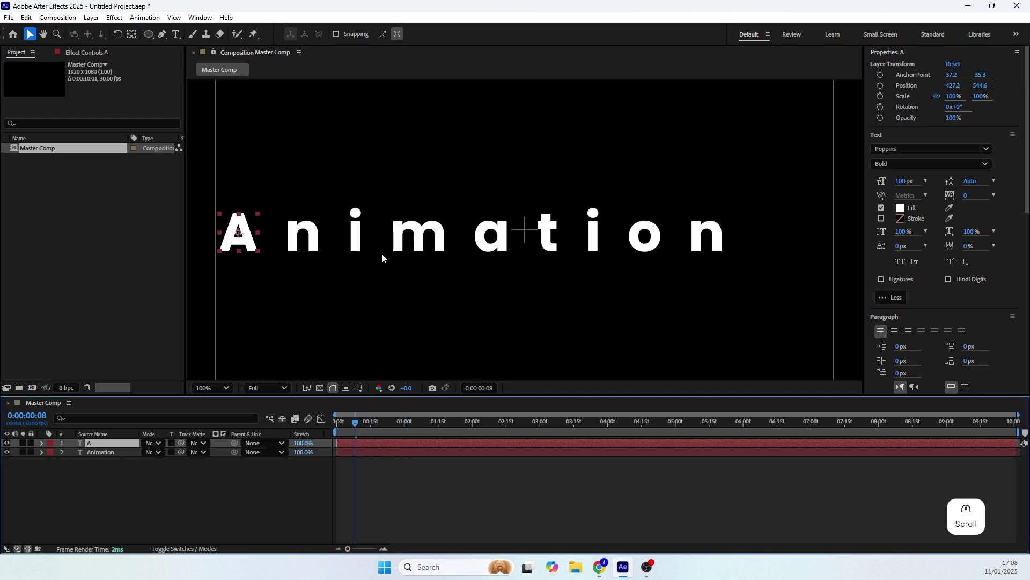
{"action": "key", "text": "space"}
{"action": "left_click_drag", "start_coordinate": [242, 272], "coordinate": [407, 266]}
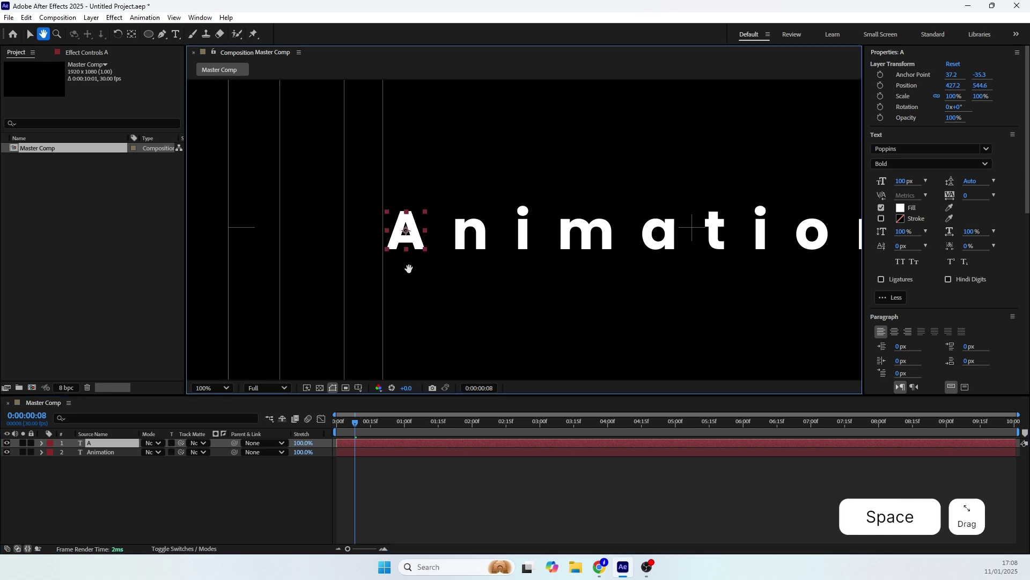
{"action": "left_click", "coordinate": [7, 442]}
{"action": "left_click", "coordinate": [92, 454]}
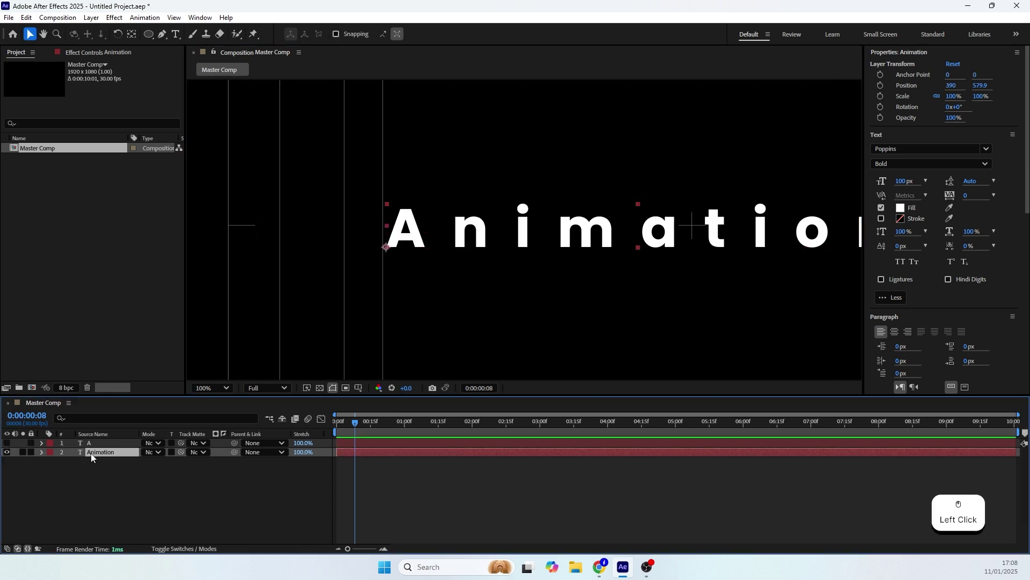
{"action": "left_click", "coordinate": [23, 452]}
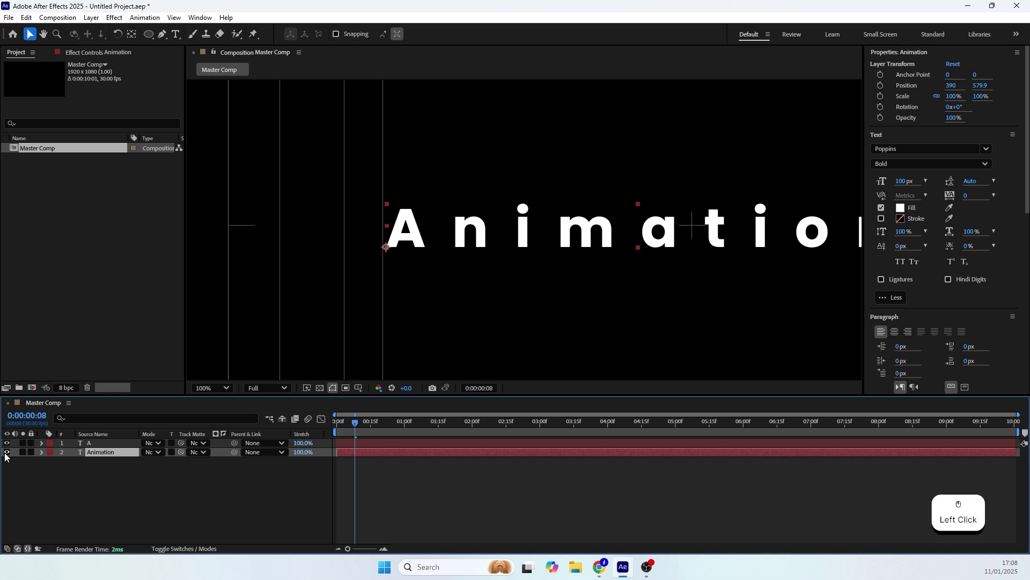
{"action": "left_click", "coordinate": [6, 453]}
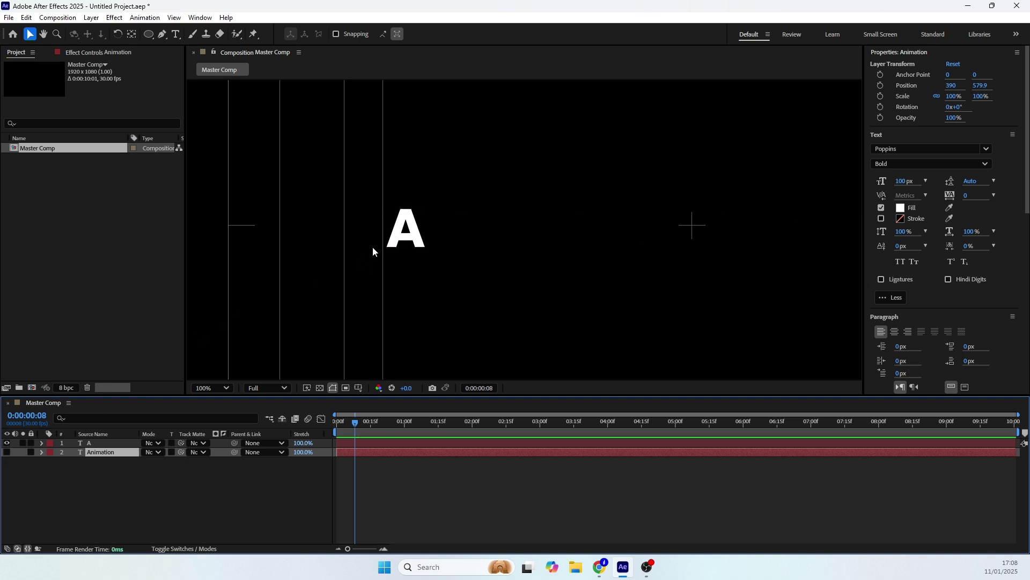
{"action": "scroll", "coordinate": [373, 247], "scroll_direction": "down", "scroll_amount": 2}
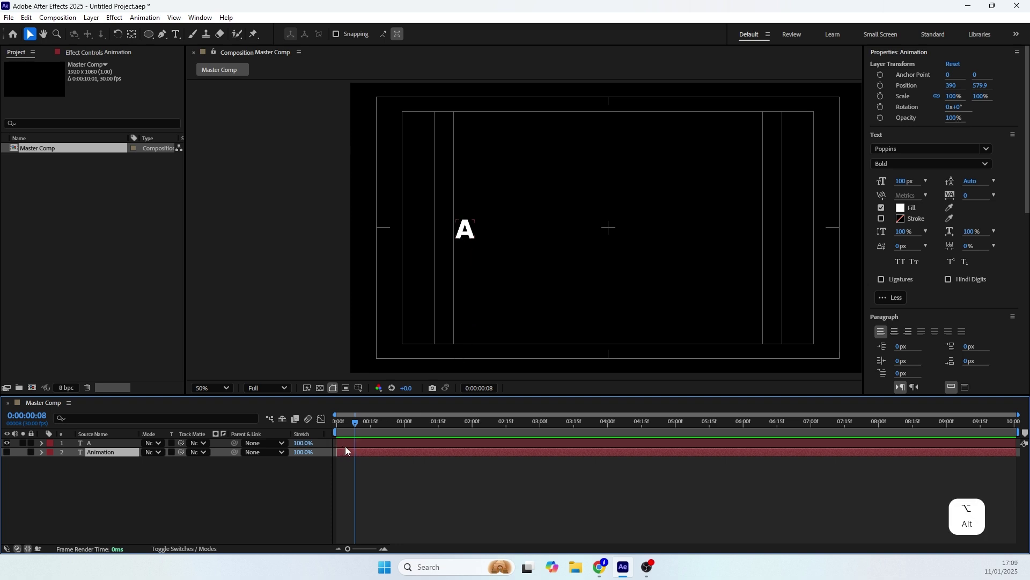
{"action": "left_click_drag", "start_coordinate": [355, 423], "coordinate": [403, 438]}
Step: Keyframe layer A's Position at 1:00 and place it off the left edge (x -64.8) at 0:00
{"action": "left_click", "coordinate": [392, 444]}
{"action": "key", "text": "p"}
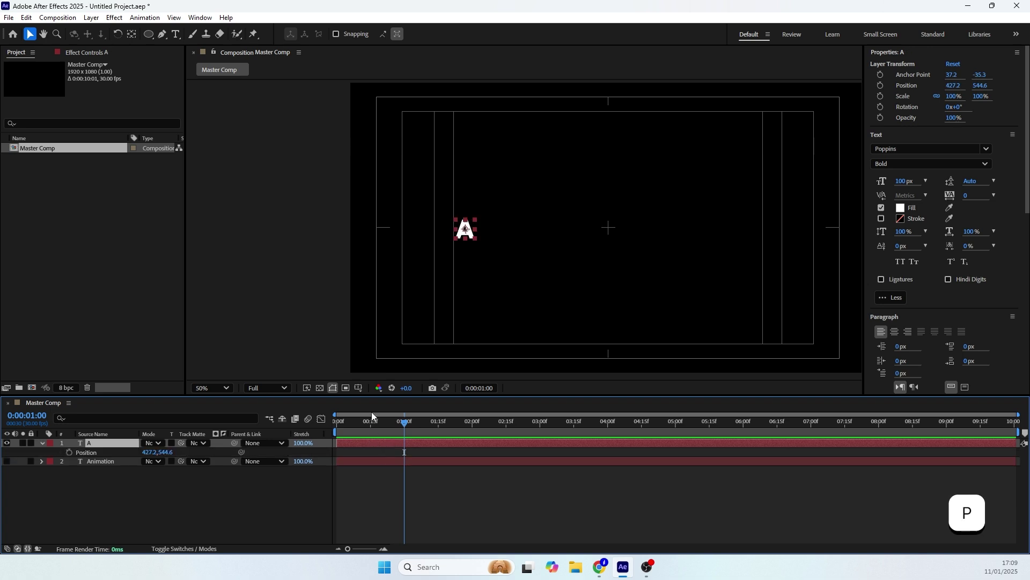
{"action": "left_click", "coordinate": [68, 452]}
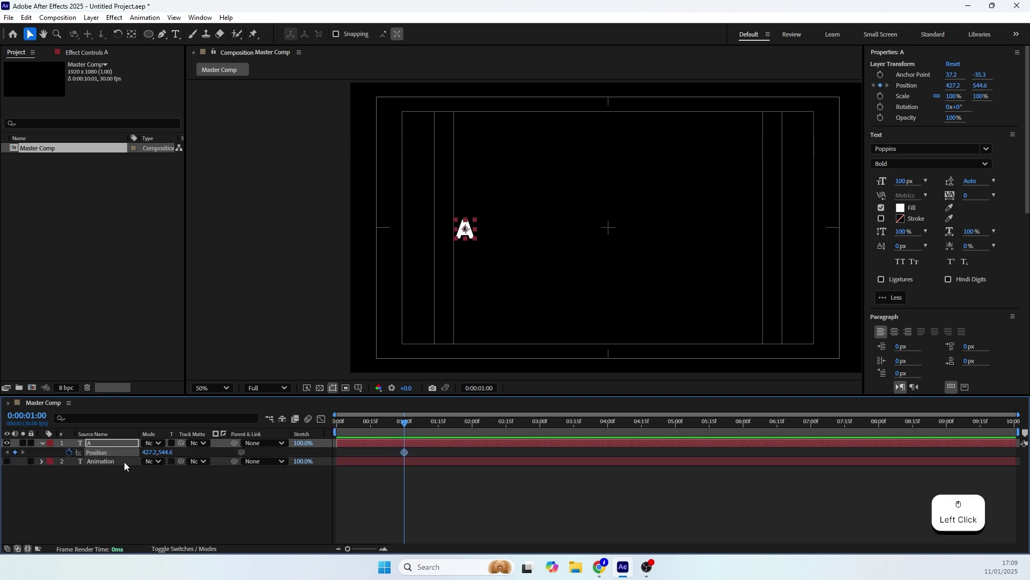
{"action": "left_click_drag", "start_coordinate": [395, 426], "coordinate": [324, 432]}
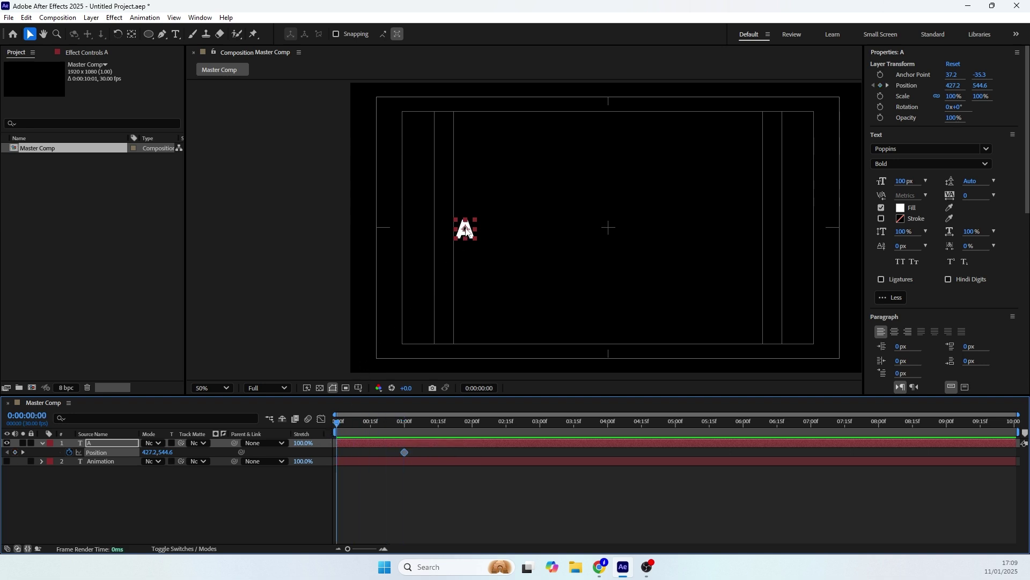
{"action": "left_click_drag", "start_coordinate": [467, 229], "coordinate": [333, 230]}
{"action": "left_click_drag", "start_coordinate": [415, 448], "coordinate": [326, 460]}
Step: Apply Easy Ease to A's position keyframes and adjust their speed-curve handles
{"action": "key", "text": "F9"}
{"action": "left_click", "coordinate": [320, 419]}
{"action": "left_click_drag", "start_coordinate": [359, 493], "coordinate": [401, 523]}
{"action": "left_click", "coordinate": [403, 523]}
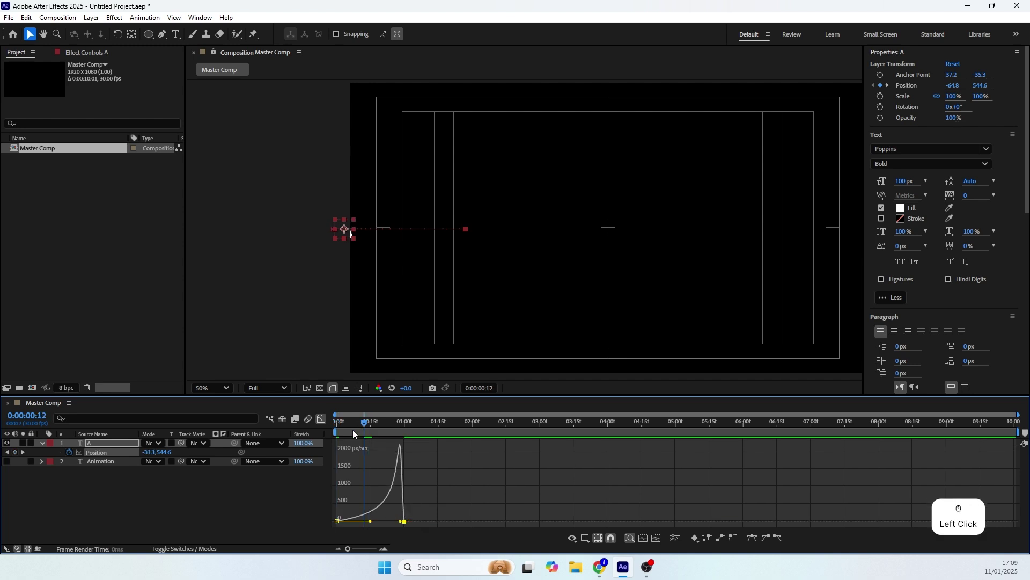
Step: Set the viewer magnification to Fit and preview the A sliding in from the start
{"action": "left_click", "coordinate": [212, 387]}
{"action": "left_click", "coordinate": [209, 174]}
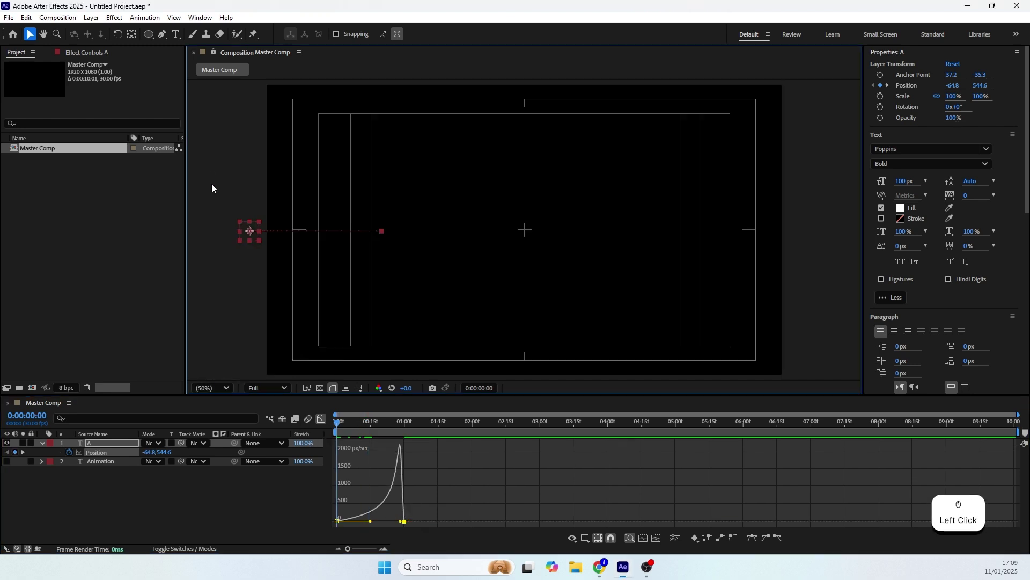
{"action": "left_click", "coordinate": [315, 430]}
{"action": "key", "text": "space"}
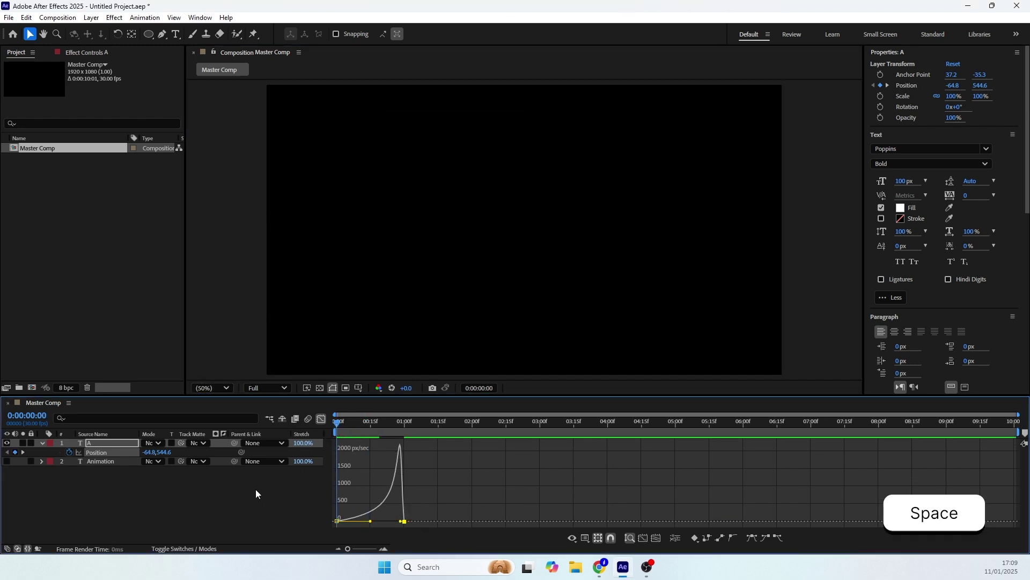
{"action": "key", "text": "space"}
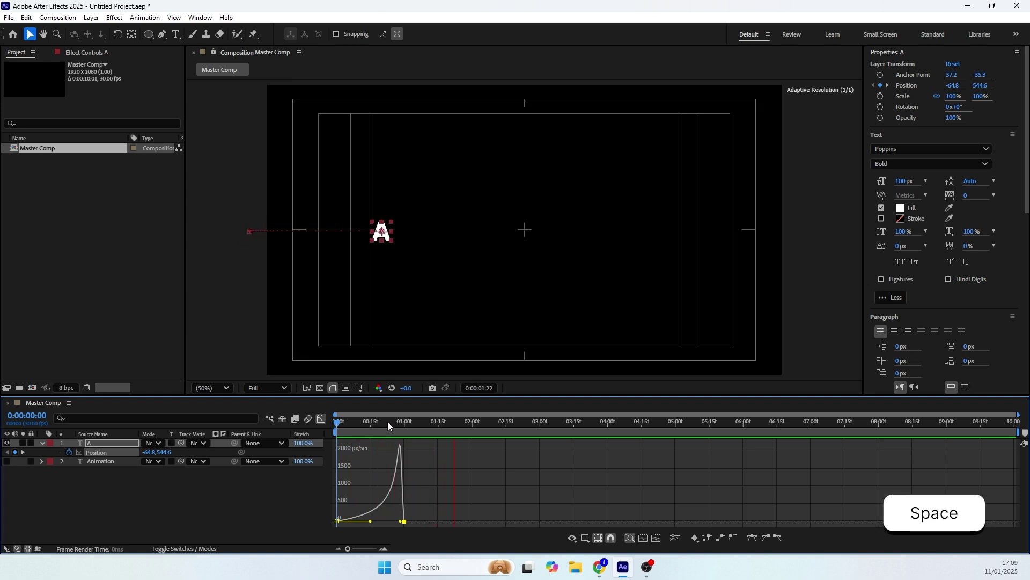
{"action": "left_click_drag", "start_coordinate": [388, 421], "coordinate": [327, 443]}
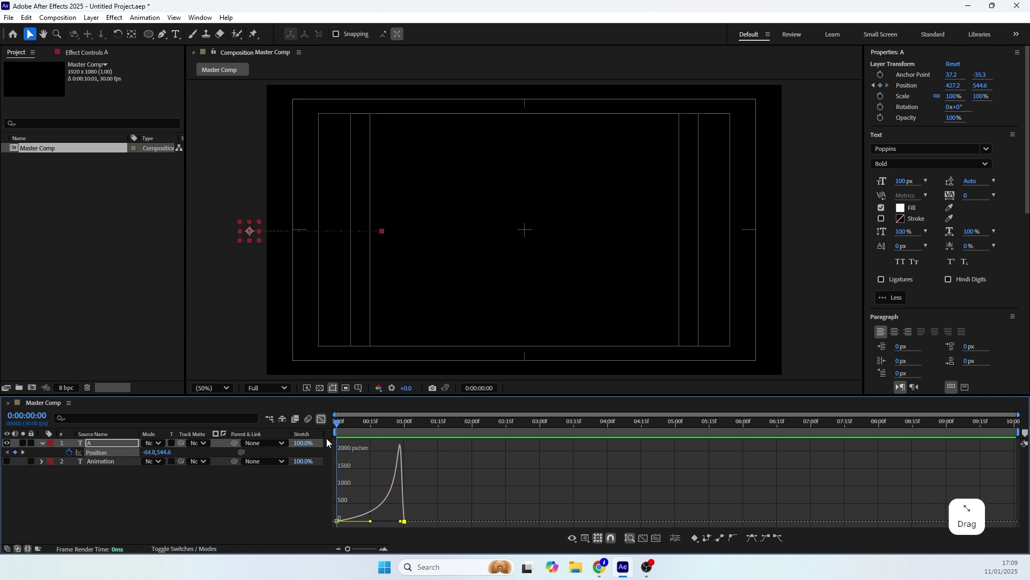
{"action": "left_click", "coordinate": [99, 444]}
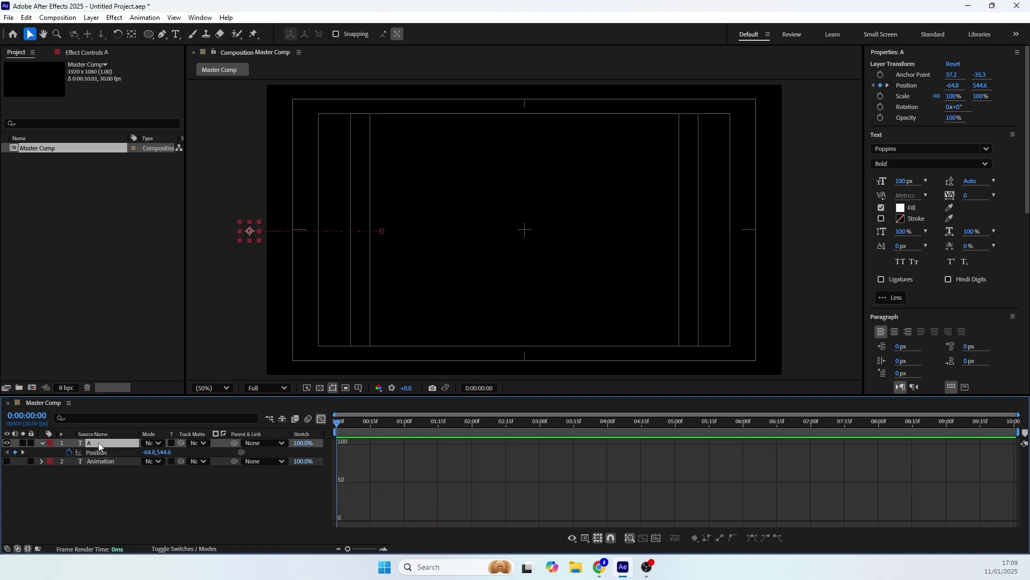
Step: Set layer A's Rotation to -90° at 0:00 and start keyframing it
{"action": "key", "text": "r"}
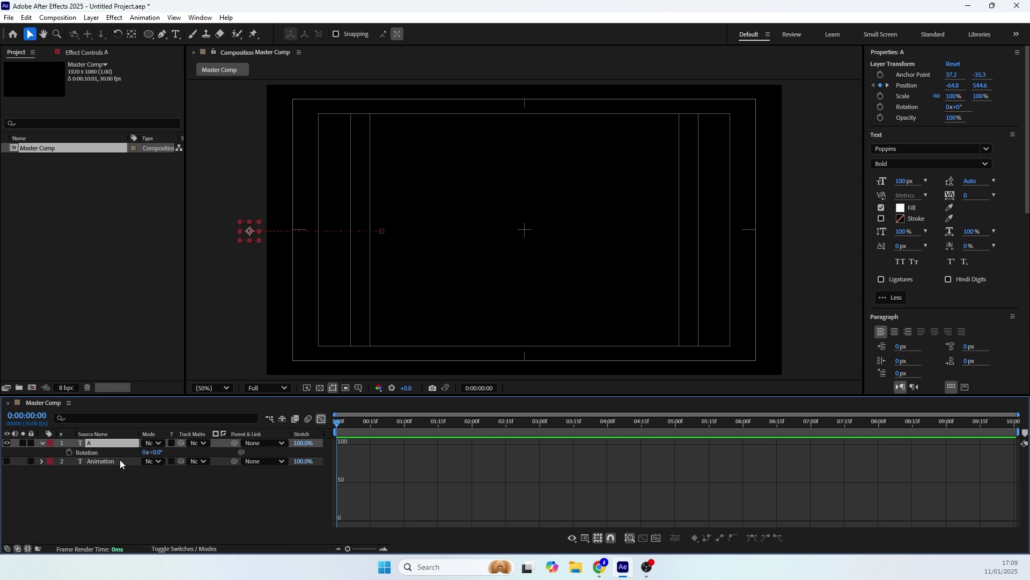
{"action": "left_click", "coordinate": [320, 419]}
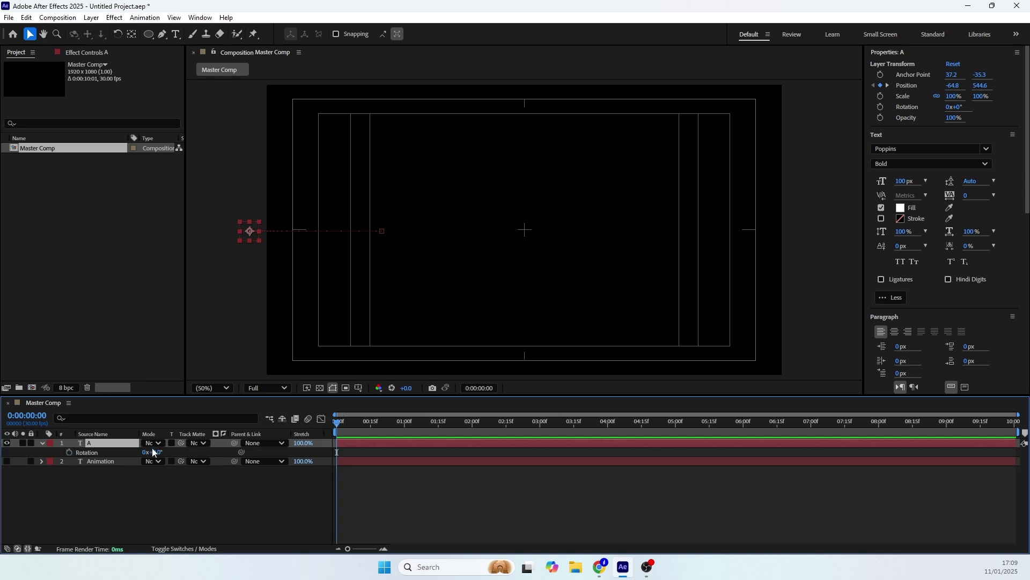
{"action": "left_click_drag", "start_coordinate": [158, 454], "coordinate": [133, 468]}
{"action": "key", "text": "Return"}
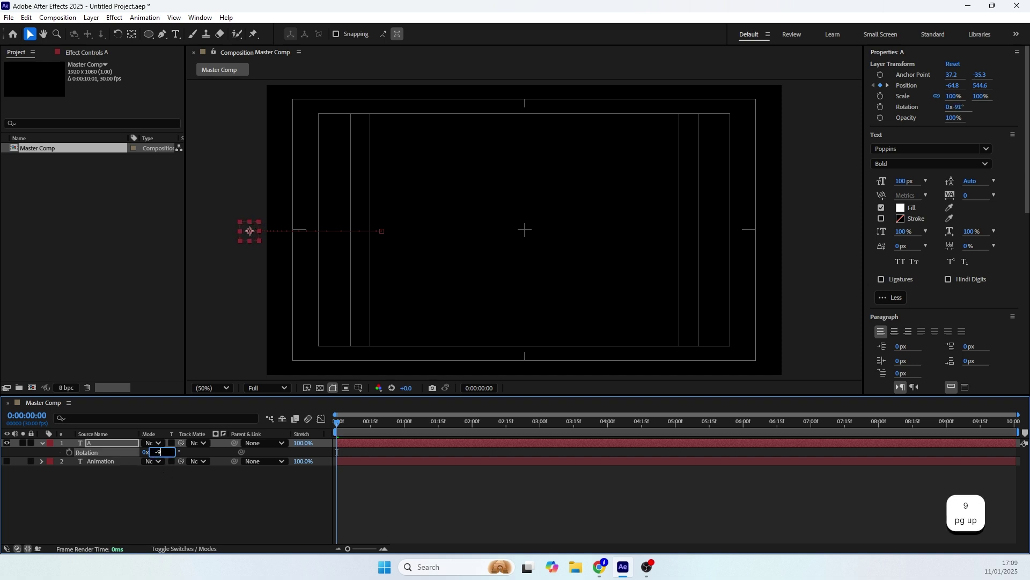
{"action": "left_click", "coordinate": [70, 452]}
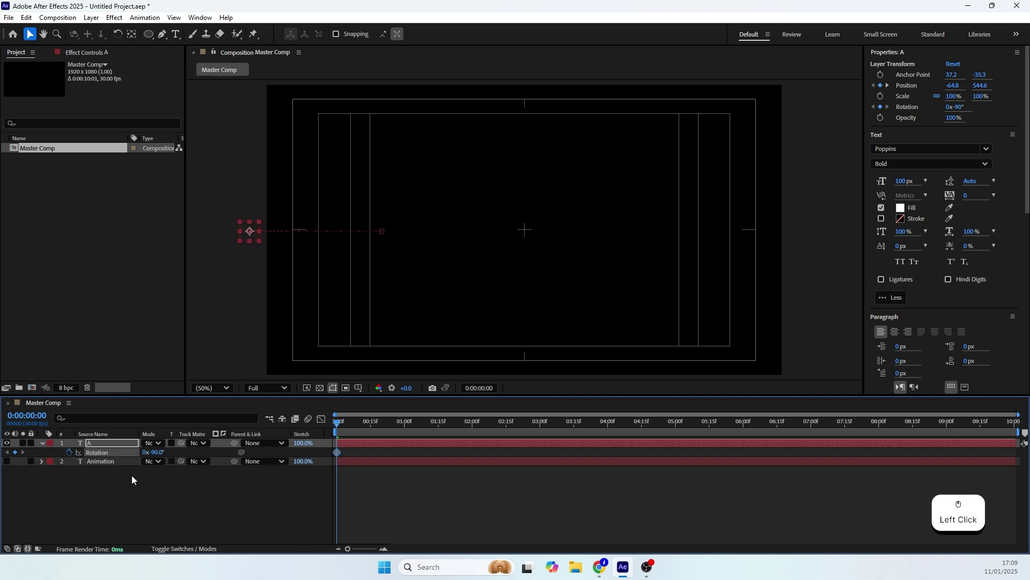
Step: Set A's Rotation to 0° at one second
{"action": "left_click_drag", "start_coordinate": [375, 420], "coordinate": [404, 430]}
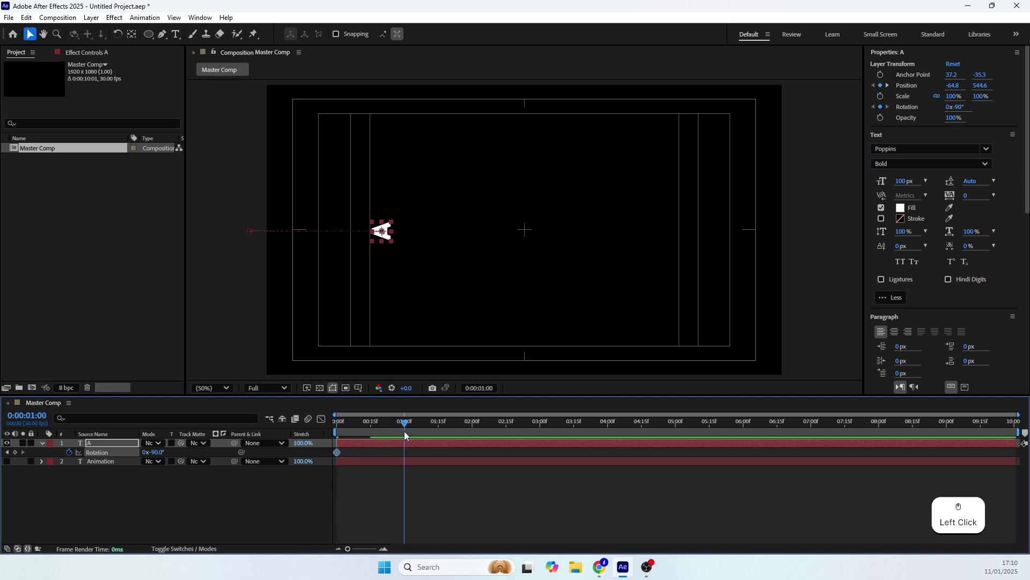
{"action": "left_click_drag", "start_coordinate": [156, 456], "coordinate": [162, 450]}
{"action": "left_click", "coordinate": [160, 451]}
{"action": "type", "text": "0"}
{"action": "key", "text": "Return"}
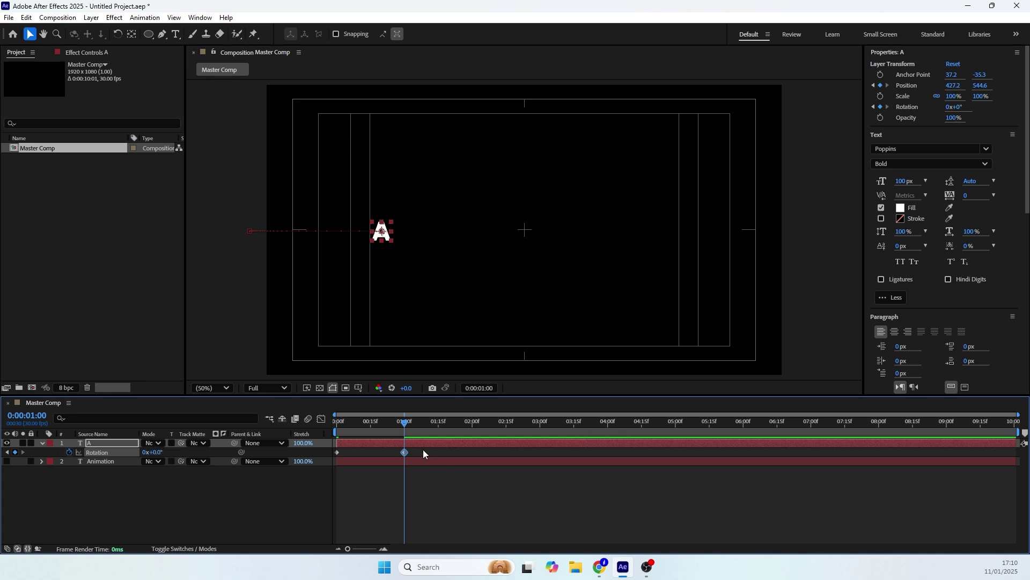
Step: Ease both rotation keyframes with F9 and preview the entrance from the start
{"action": "left_click_drag", "start_coordinate": [422, 449], "coordinate": [301, 476]}
{"action": "key", "text": "F9"}
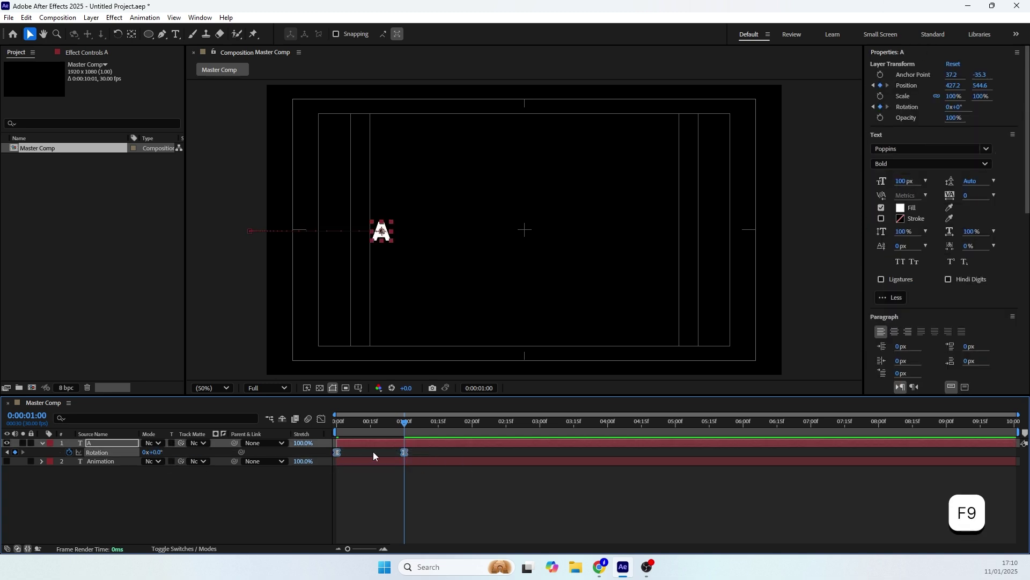
{"action": "left_click_drag", "start_coordinate": [405, 422], "coordinate": [342, 441]}
{"action": "left_click", "coordinate": [341, 441]}
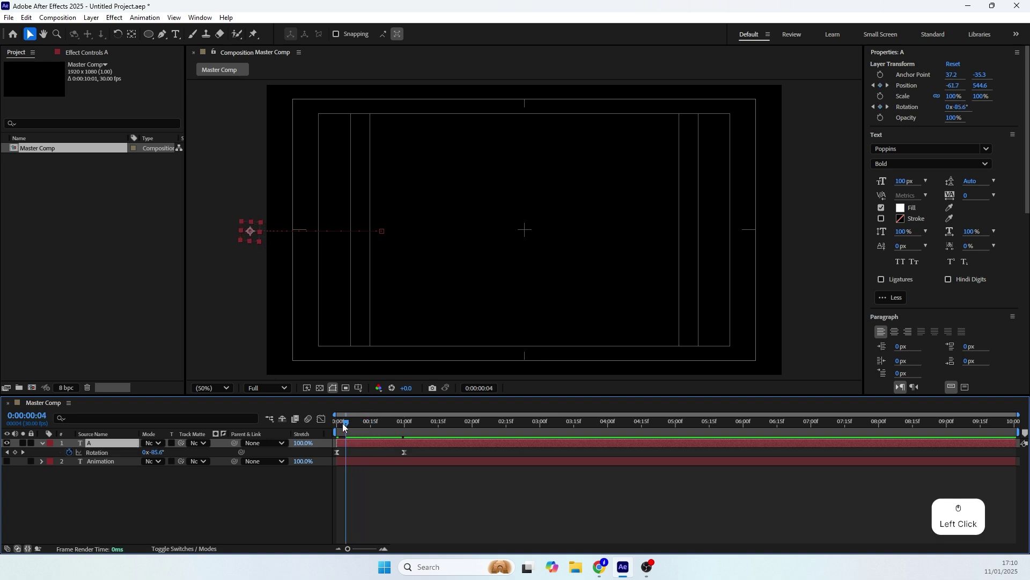
{"action": "left_click", "coordinate": [361, 493]}
{"action": "key", "text": "space"}
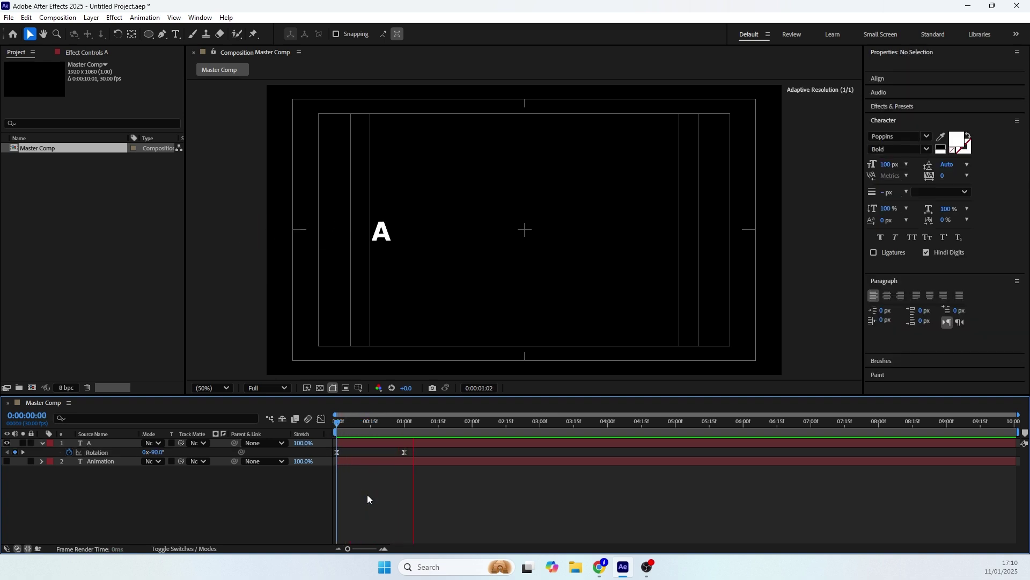
Step: Make the Animation text layer visible and start its bar at 1 second
{"action": "key", "text": "space"}
{"action": "key", "text": "space"}
{"action": "key", "text": "space"}
{"action": "left_click_drag", "start_coordinate": [391, 430], "coordinate": [403, 451]}
{"action": "left_click", "coordinate": [400, 423]}
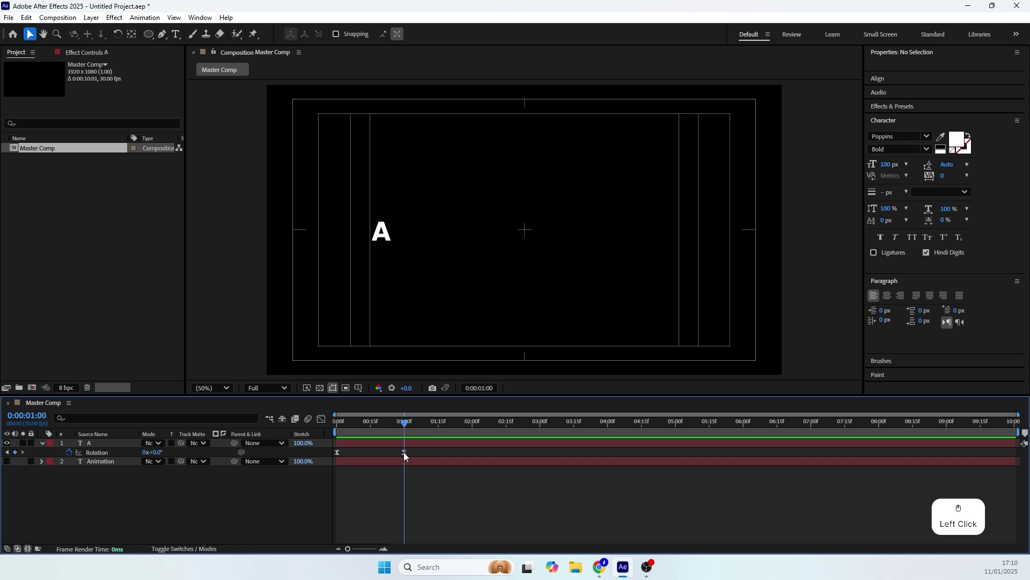
{"action": "left_click", "coordinate": [7, 462]}
{"action": "left_click", "coordinate": [92, 461]}
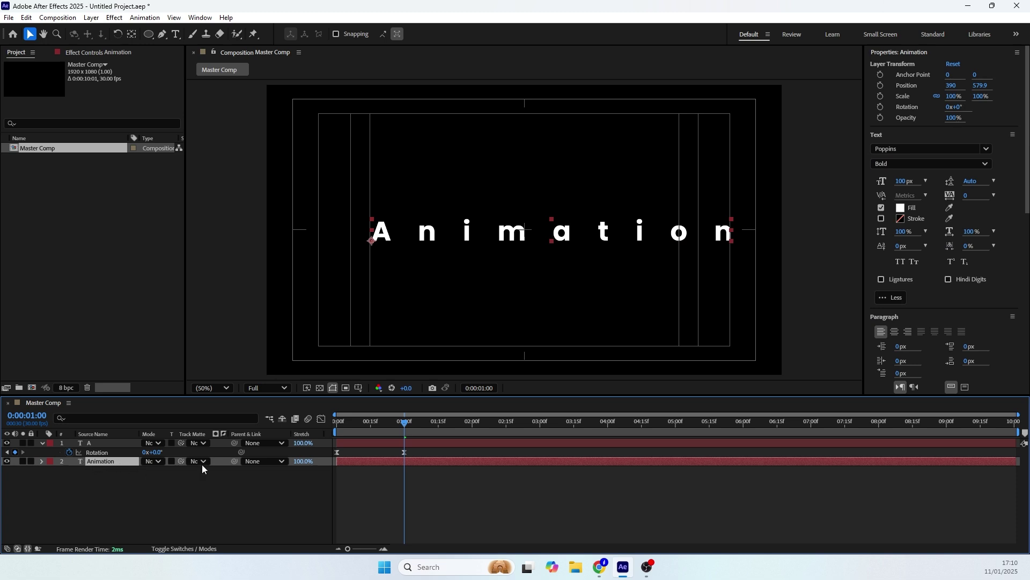
{"action": "left_click_drag", "start_coordinate": [354, 462], "coordinate": [420, 468]}
Step: Trim layer A's out-point back to 1 second
{"action": "left_click_drag", "start_coordinate": [397, 421], "coordinate": [405, 451]}
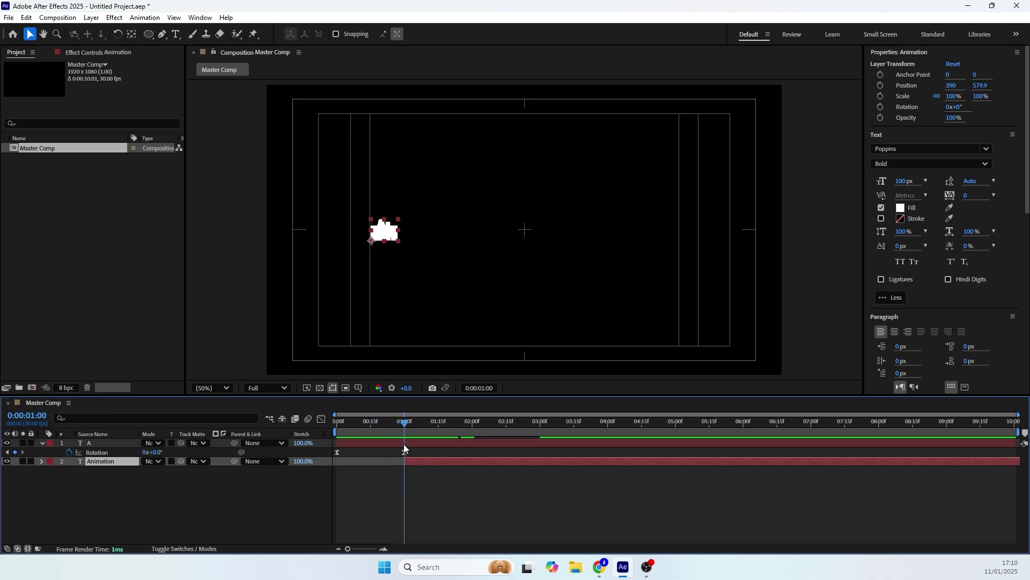
{"action": "left_click", "coordinate": [401, 443]}
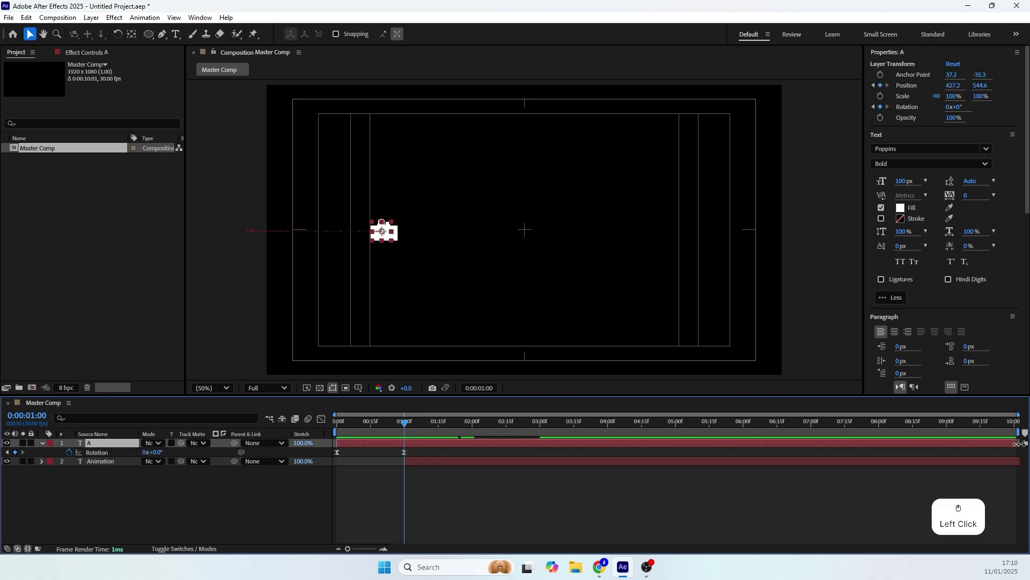
{"action": "left_click_drag", "start_coordinate": [1005, 442], "coordinate": [410, 452]}
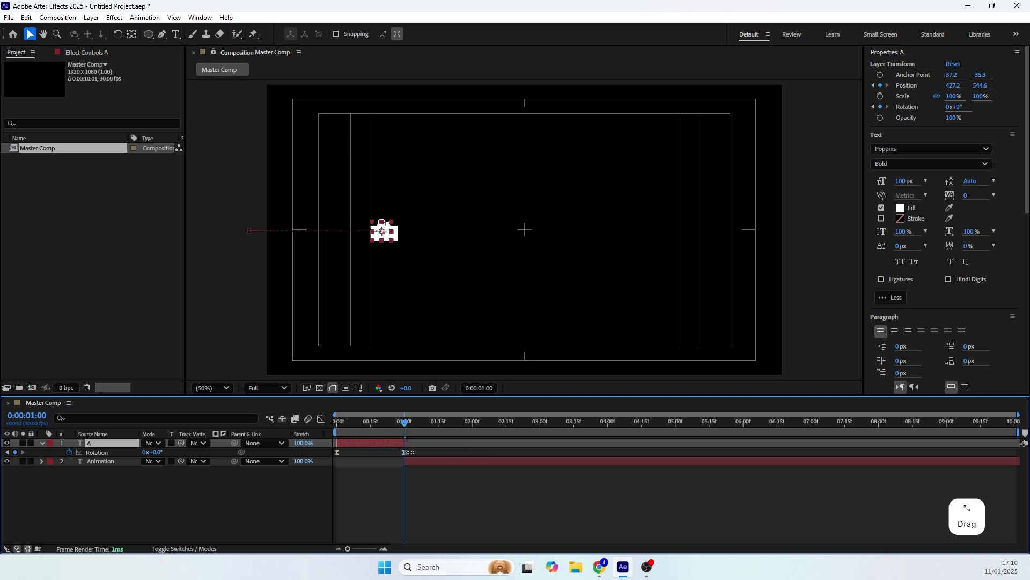
Step: Trim the Animation layer's out-point to 3:00, at its final Tracking keyframe
{"action": "left_click", "coordinate": [383, 548]}
{"action": "left_click", "coordinate": [384, 548]}
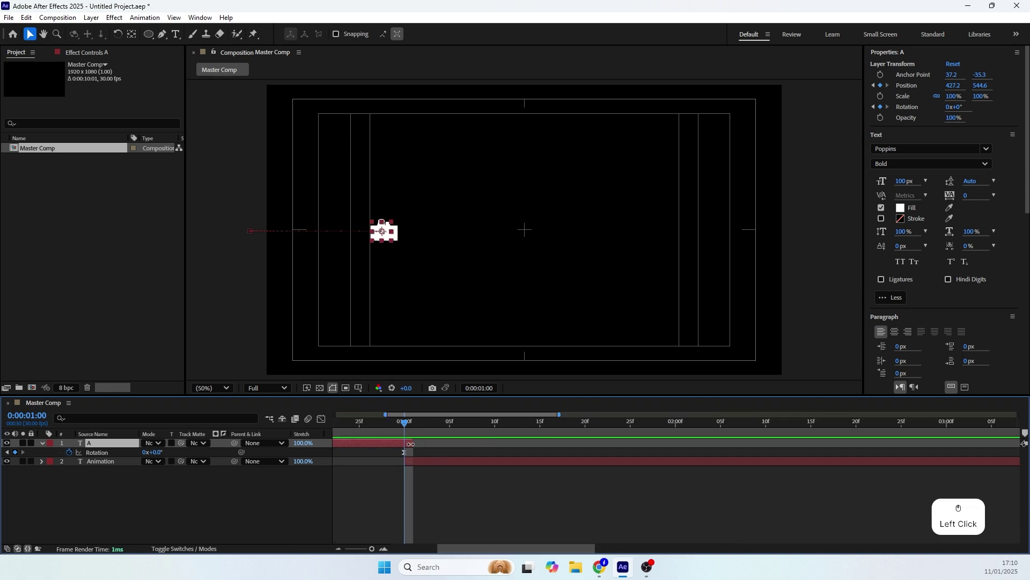
{"action": "left_click", "coordinate": [381, 427]}
{"action": "left_click_drag", "start_coordinate": [382, 427], "coordinate": [809, 441]}
{"action": "scroll", "coordinate": [778, 483], "scroll_direction": "down", "scroll_amount": 3}
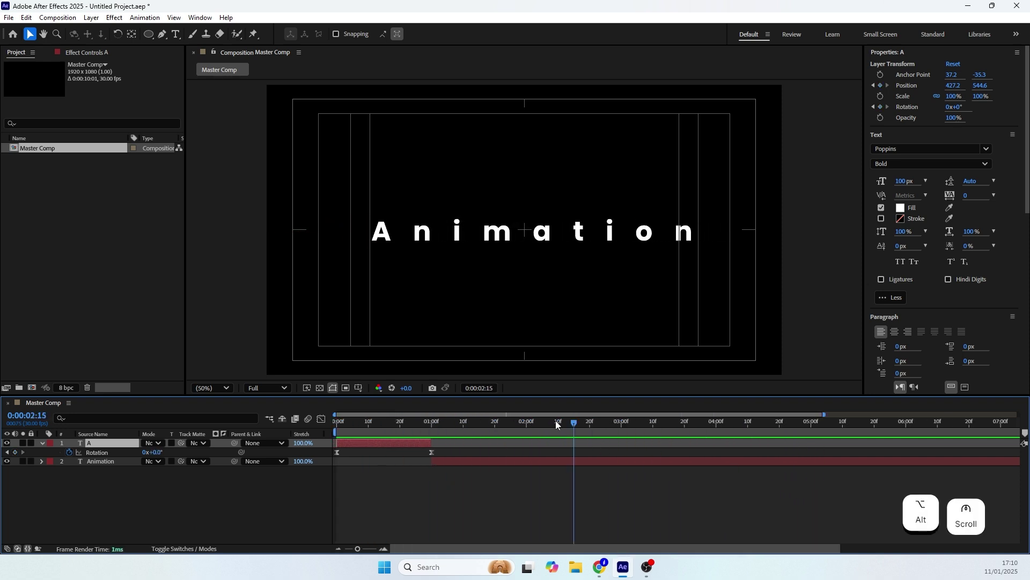
{"action": "left_click_drag", "start_coordinate": [574, 422], "coordinate": [622, 430]}
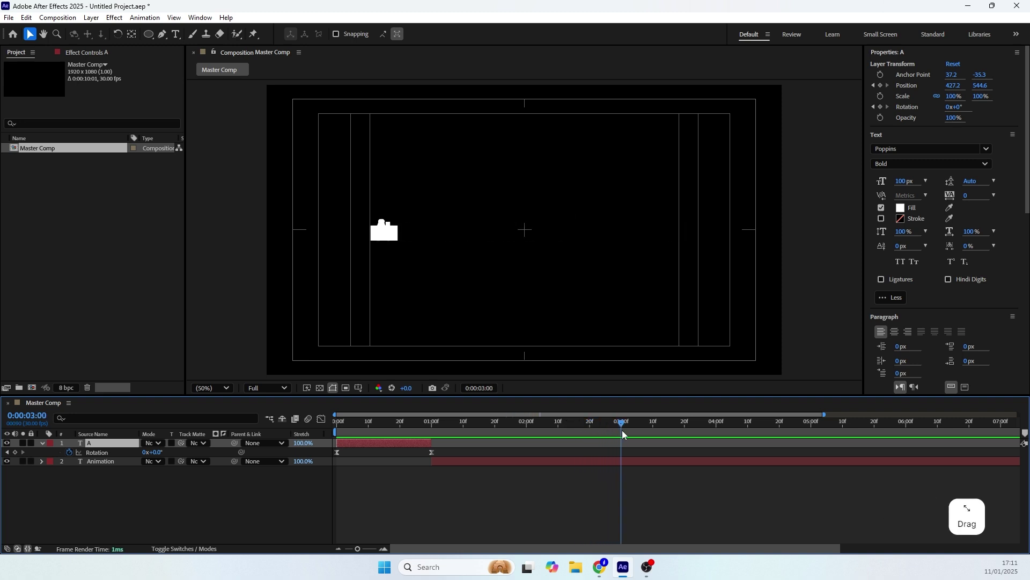
{"action": "left_click", "coordinate": [621, 462]}
{"action": "key", "text": "u"}
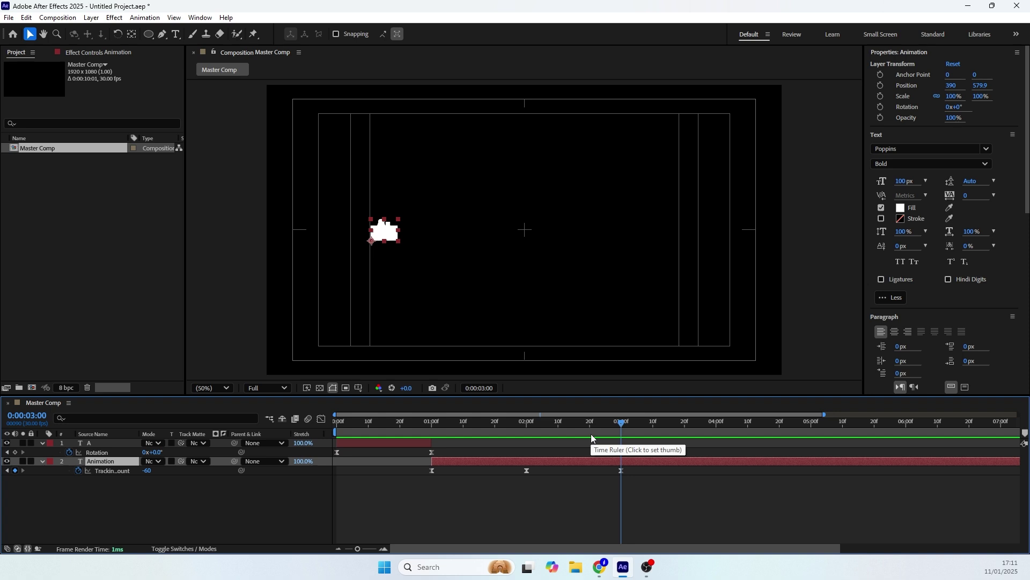
{"action": "key", "text": "alt"}
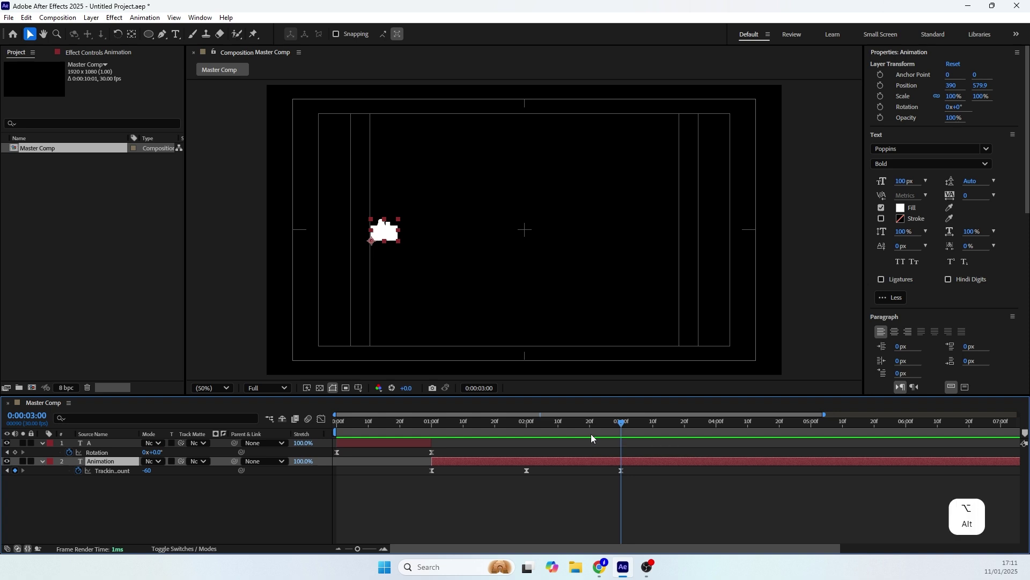
{"action": "key", "text": "alt+bracketright"}
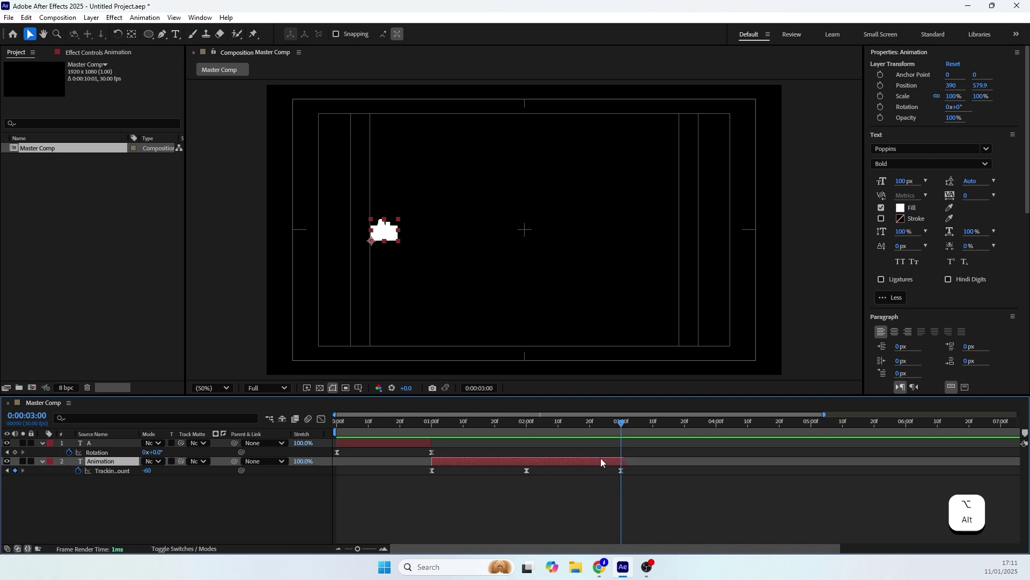
Step: Duplicate layer A, place the copy below it and start it at 3 seconds
{"action": "left_click", "coordinate": [384, 443]}
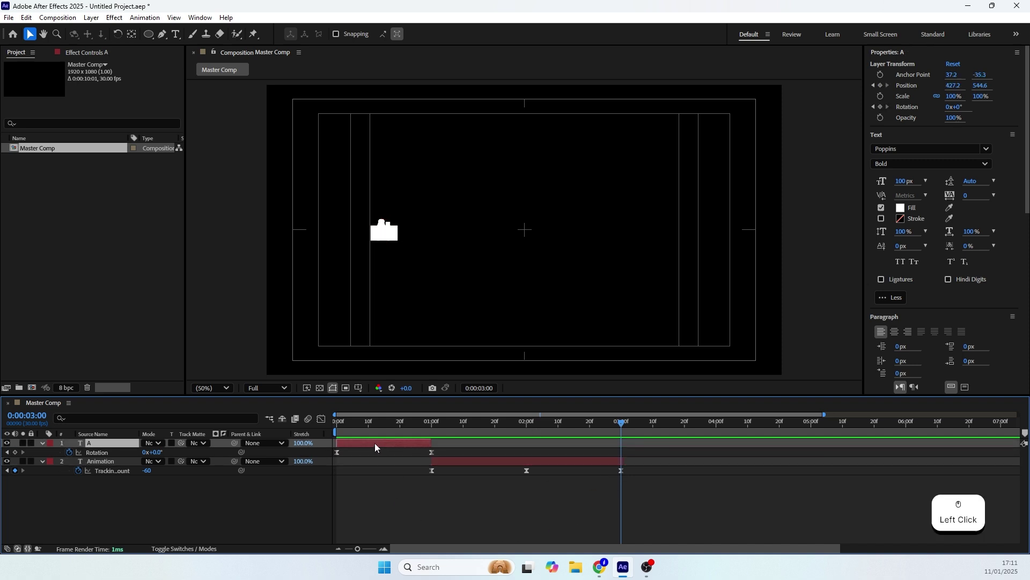
{"action": "key", "text": "ctrl+d"}
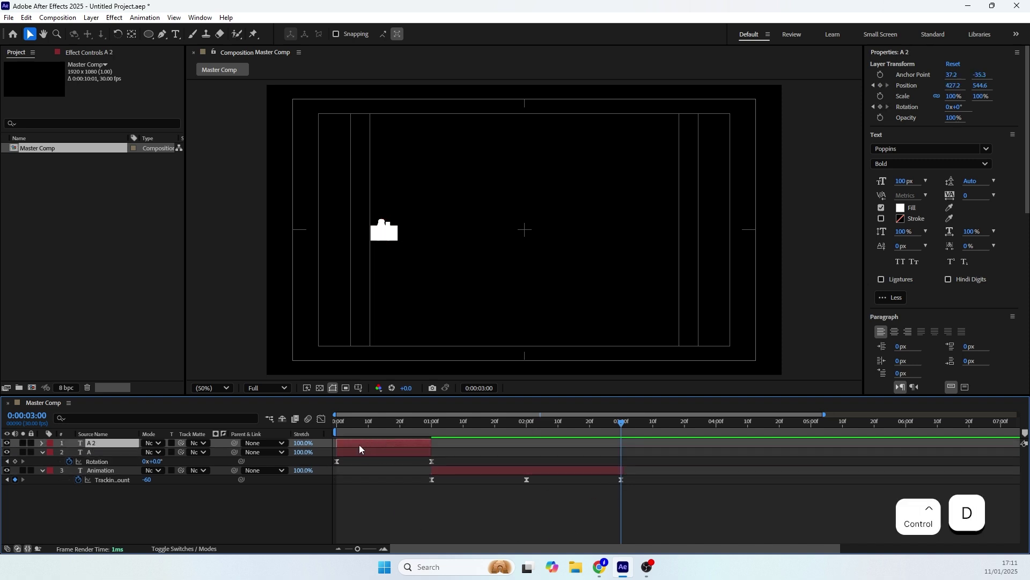
{"action": "left_click_drag", "start_coordinate": [107, 443], "coordinate": [144, 464]}
{"action": "left_click_drag", "start_coordinate": [381, 462], "coordinate": [642, 466]}
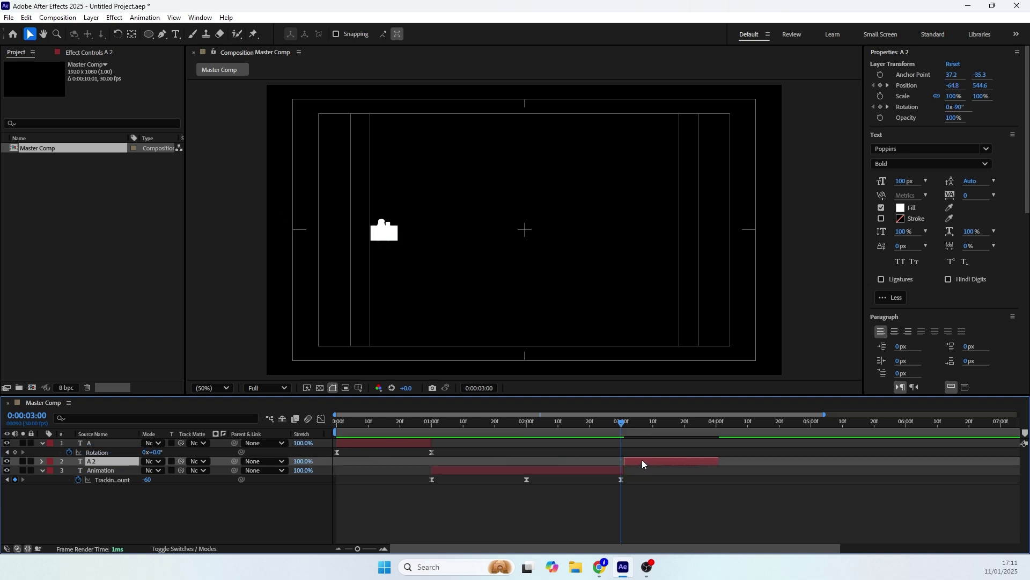
Step: Time-reverse A 2's position and rotation keyframes and scrub to preview them
{"action": "key", "text": "u"}
{"action": "left_click_drag", "start_coordinate": [739, 467], "coordinate": [617, 484]}
{"action": "right_click", "coordinate": [625, 473]}
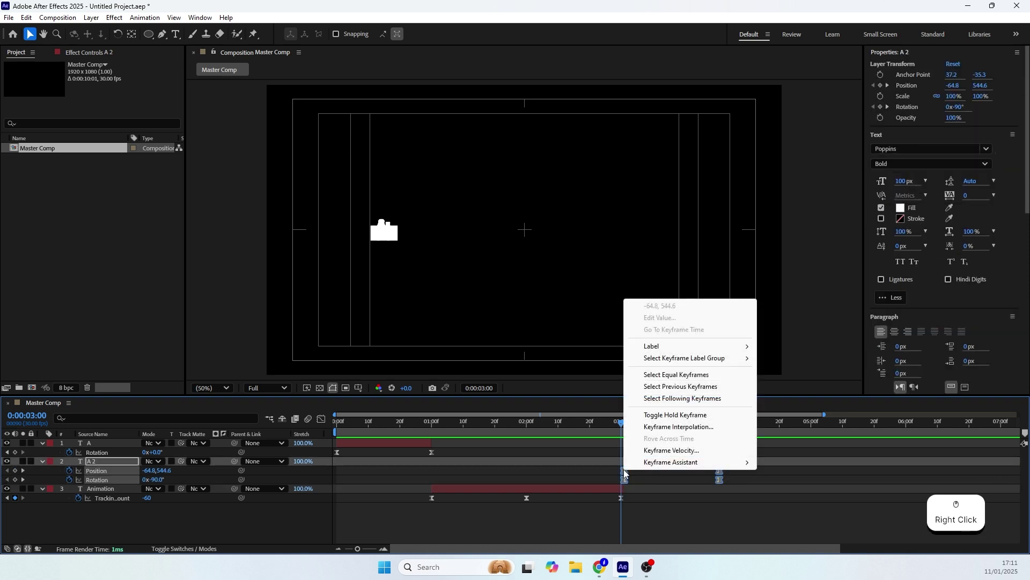
{"action": "mouse_move", "coordinate": [669, 464]}
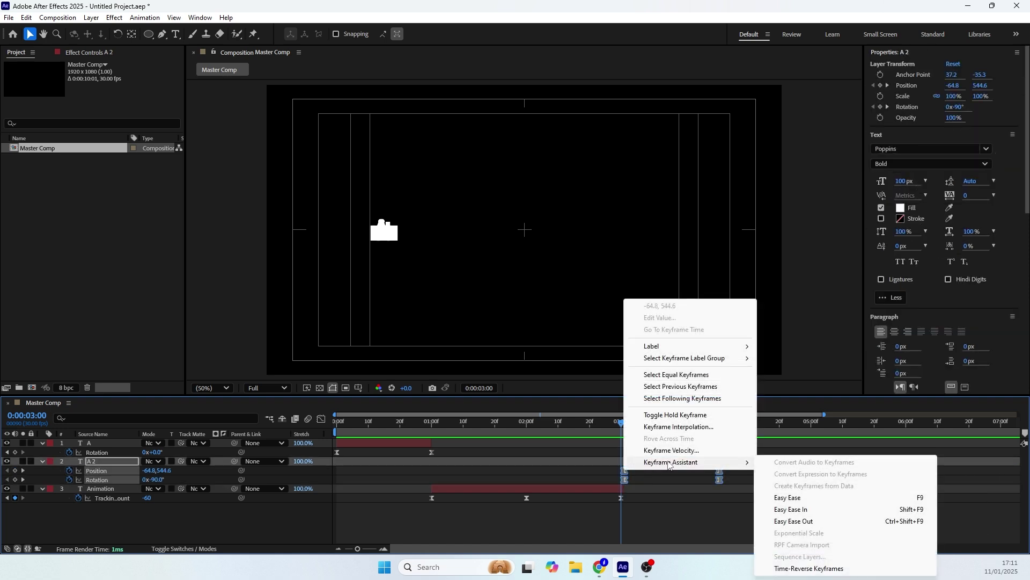
{"action": "left_click", "coordinate": [781, 566]}
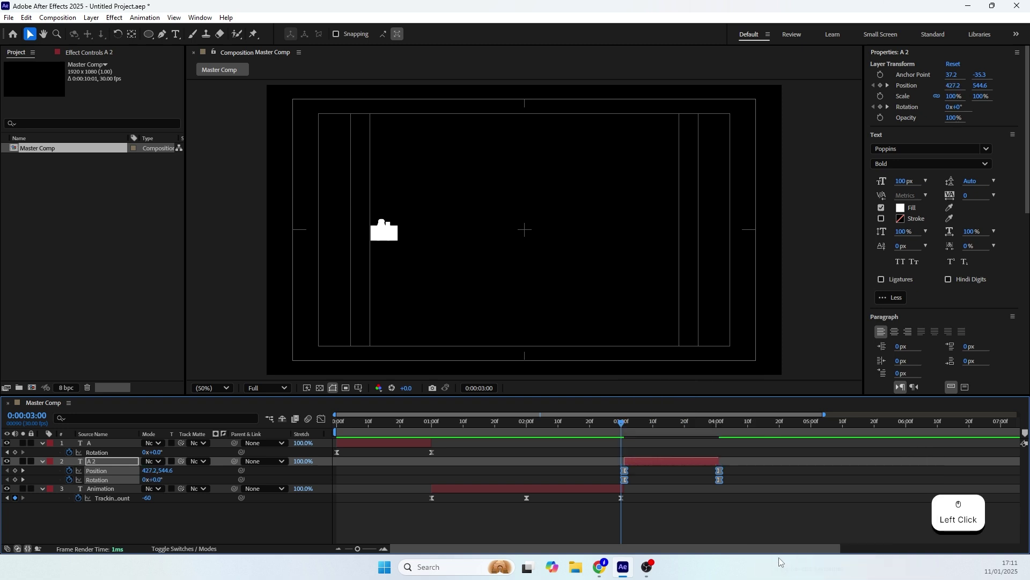
{"action": "left_click", "coordinate": [615, 427]}
{"action": "left_click_drag", "start_coordinate": [614, 429], "coordinate": [644, 466]}
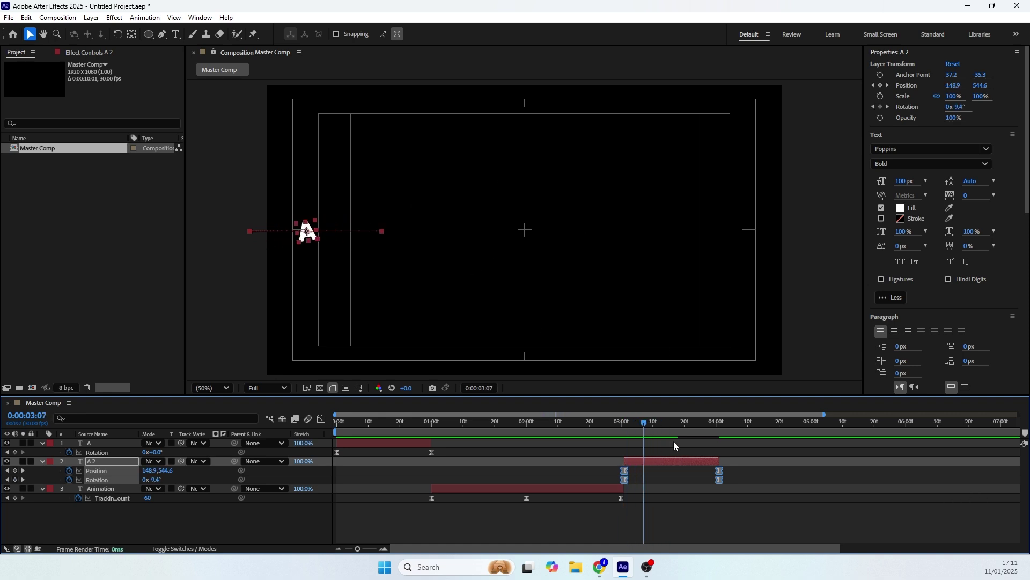
Step: Delete A 2's keyframes at 4 seconds and its rotation keyframe at 3 seconds
{"action": "left_click", "coordinate": [586, 521]}
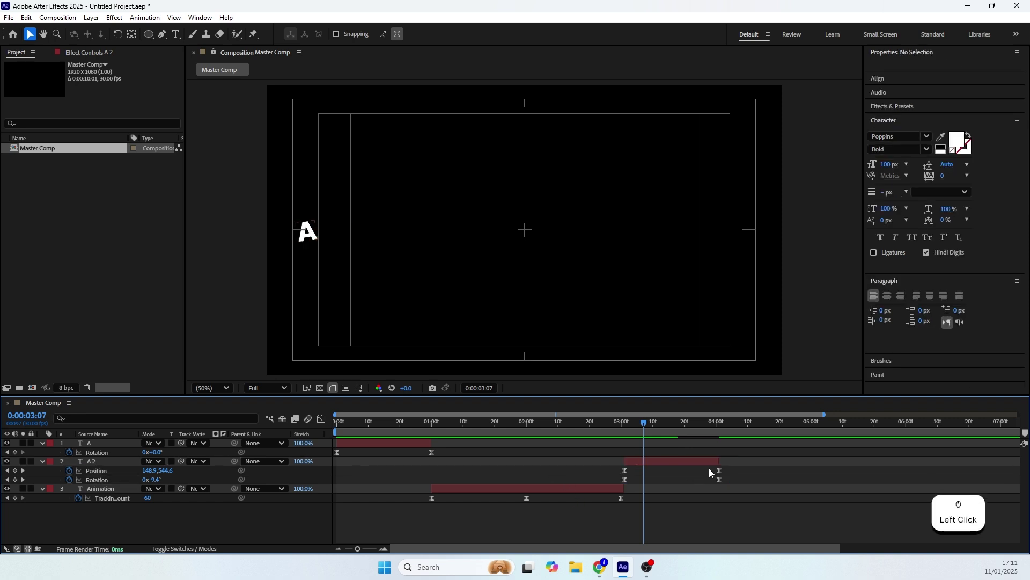
{"action": "left_click_drag", "start_coordinate": [712, 471], "coordinate": [728, 486]}
{"action": "key", "text": "BackSpace"}
{"action": "left_click", "coordinate": [629, 479]}
{"action": "left_click", "coordinate": [624, 479]}
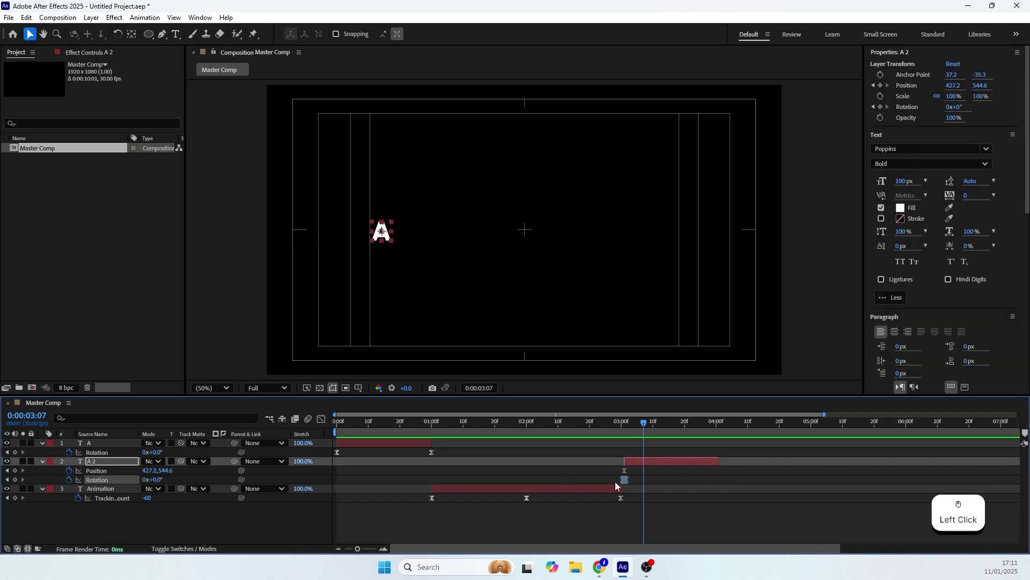
{"action": "key", "text": "BackSpace"}
Step: Raise A 2 near the frame's top, then drop it below the frame (427.2, 1152.6) at 4:00
{"action": "left_click_drag", "start_coordinate": [637, 423], "coordinate": [671, 434]}
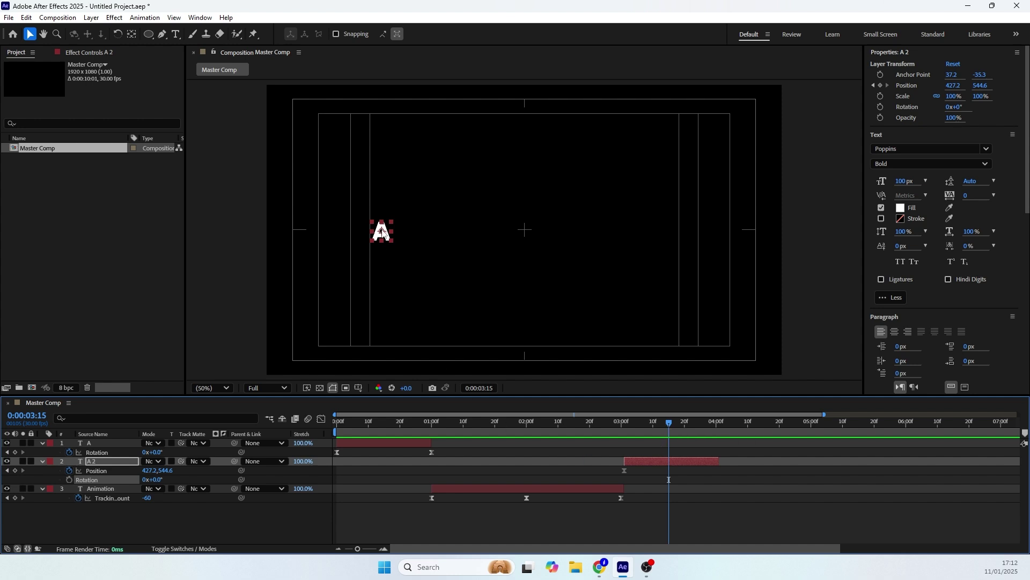
{"action": "left_click_drag", "start_coordinate": [382, 232], "coordinate": [384, 132]}
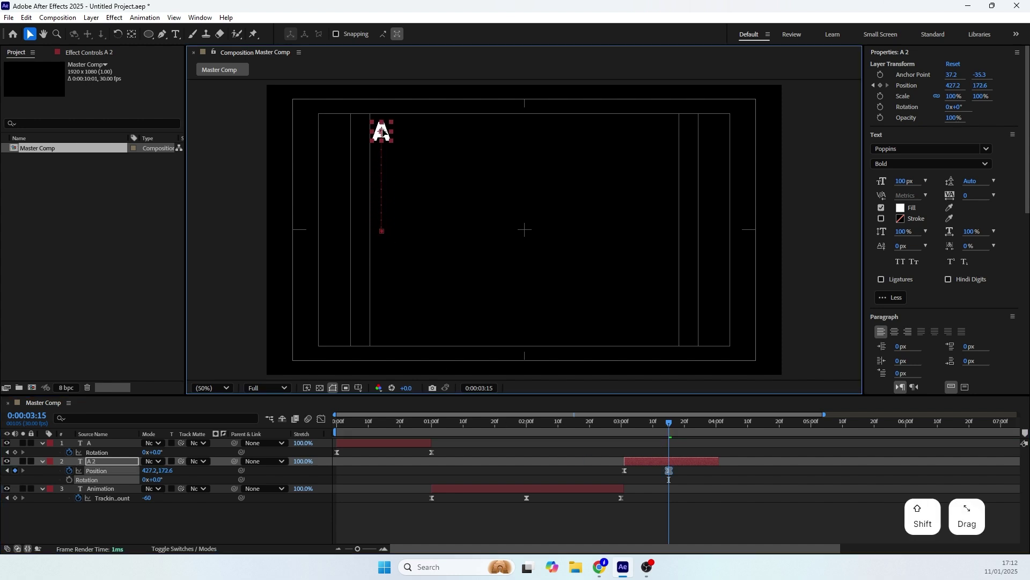
{"action": "left_click", "coordinate": [696, 430]}
{"action": "left_click_drag", "start_coordinate": [695, 430], "coordinate": [717, 440]}
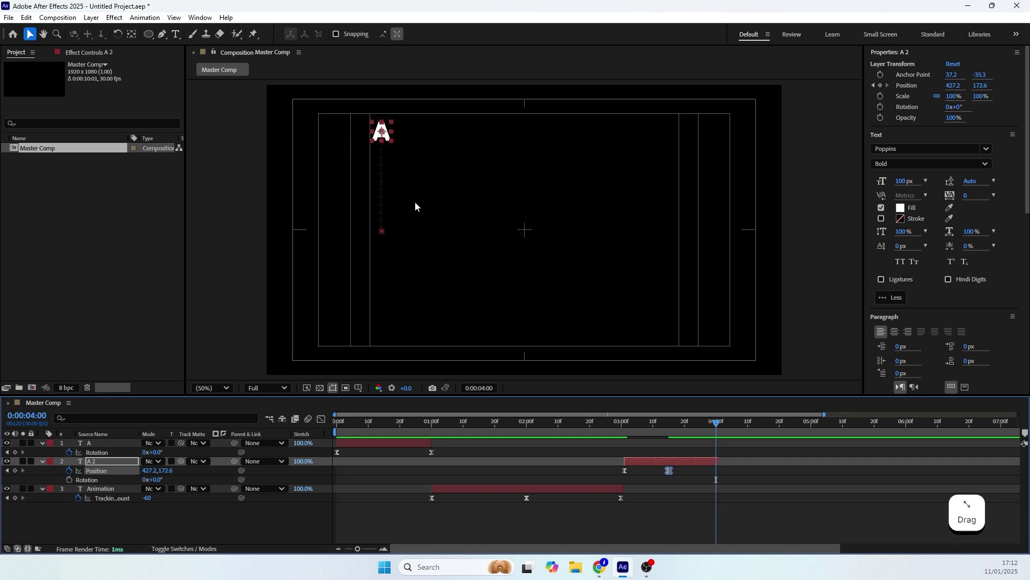
{"action": "left_click_drag", "start_coordinate": [385, 134], "coordinate": [382, 393]}
Step: Strengthen the easing on A 2's Position speed curve in the Graph Editor
{"action": "left_click_drag", "start_coordinate": [626, 432], "coordinate": [648, 443]}
{"action": "left_click_drag", "start_coordinate": [733, 472], "coordinate": [598, 476]}
{"action": "left_click", "coordinate": [321, 418]}
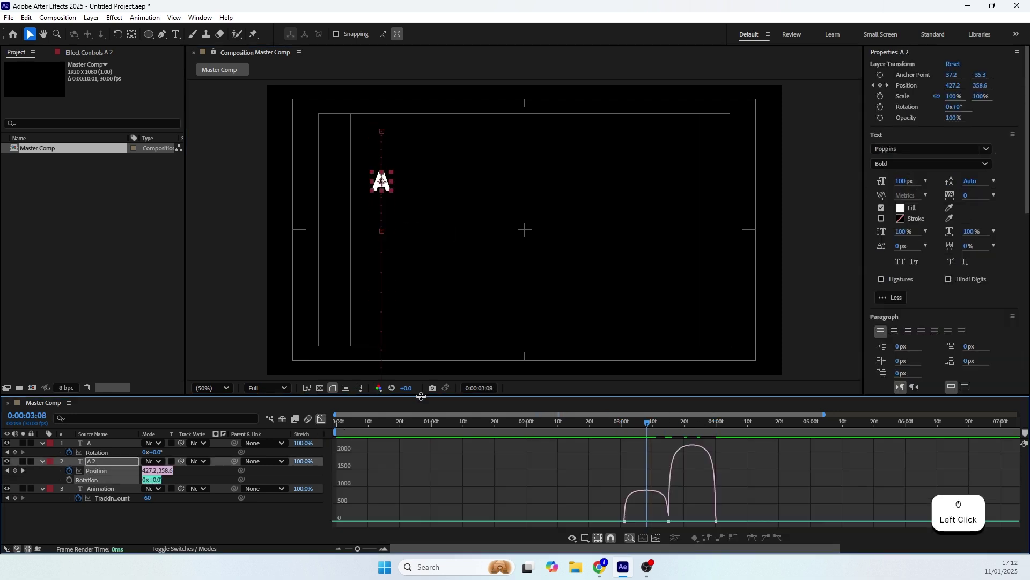
{"action": "mouse_move", "coordinate": [665, 523]}
{"action": "left_mouse_down"}
{"action": "mouse_move", "coordinate": [639, 526]}
{"action": "mouse_move", "coordinate": [675, 524]}
{"action": "left_mouse_up"}
{"action": "left_click", "coordinate": [672, 523]}
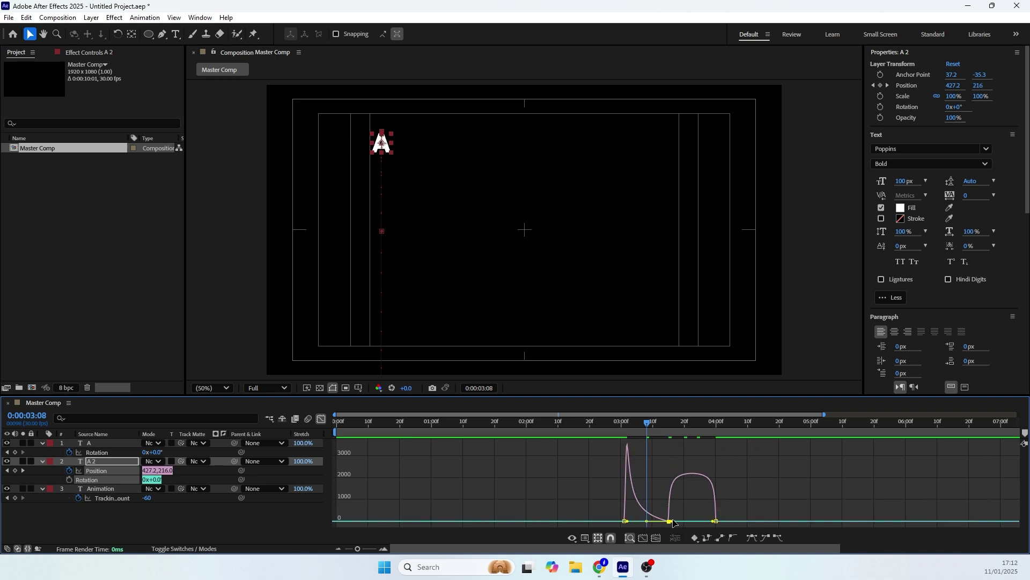
Step: Reshape A 2's fall into a sharp speed spike and review the jump
{"action": "left_click_drag", "start_coordinate": [644, 418], "coordinate": [665, 442]}
{"action": "left_click_drag", "start_coordinate": [675, 525], "coordinate": [692, 536]}
{"action": "left_click", "coordinate": [665, 425]}
{"action": "left_click_drag", "start_coordinate": [665, 427], "coordinate": [665, 485]}
{"action": "left_click", "coordinate": [322, 420]}
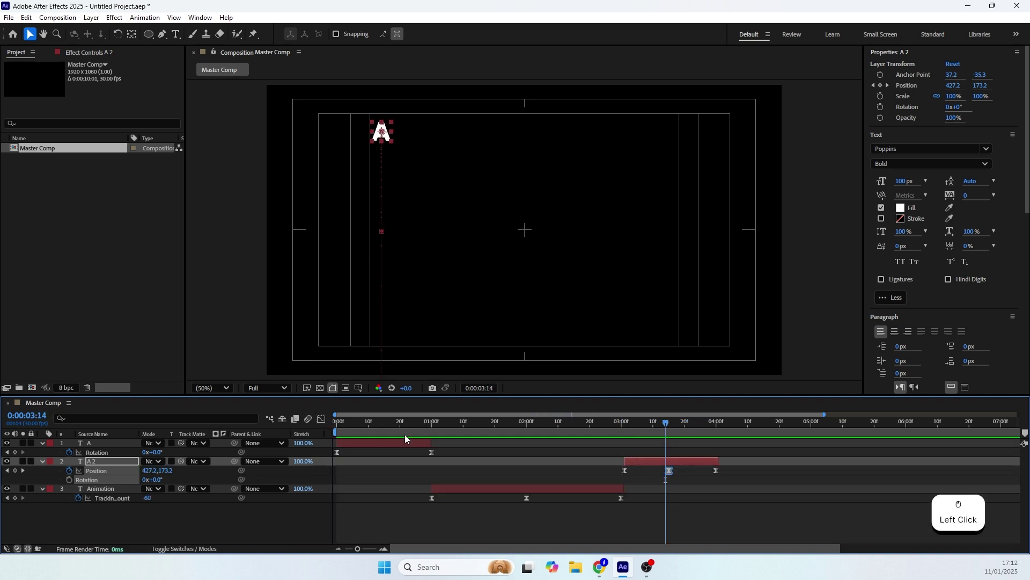
{"action": "left_click_drag", "start_coordinate": [646, 423], "coordinate": [624, 440]}
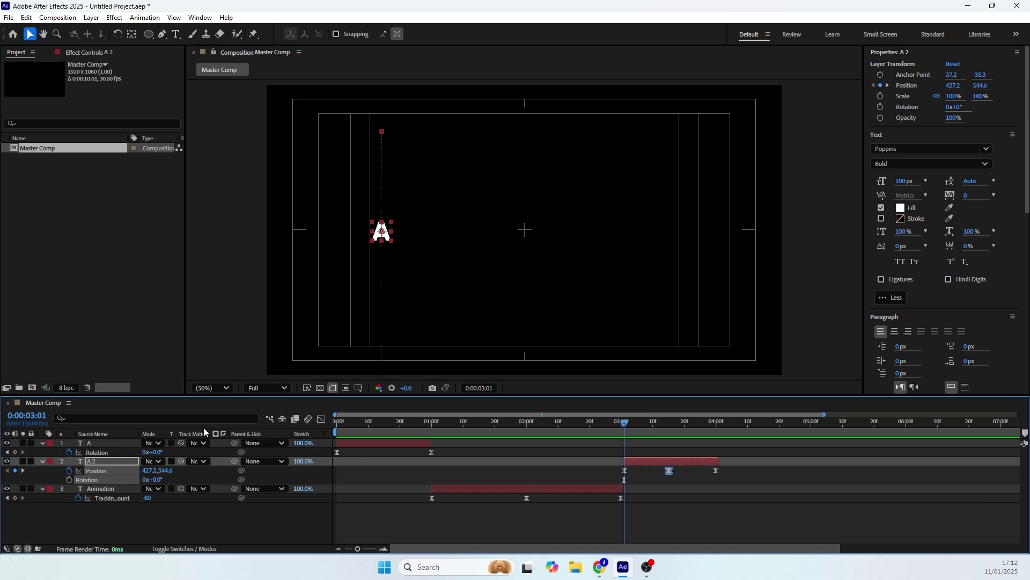
Step: Keyframe A 2's Rotation at 3:01, then set it to 180° at 4:00
{"action": "left_click", "coordinate": [68, 479]}
{"action": "left_click_drag", "start_coordinate": [647, 424], "coordinate": [716, 435]}
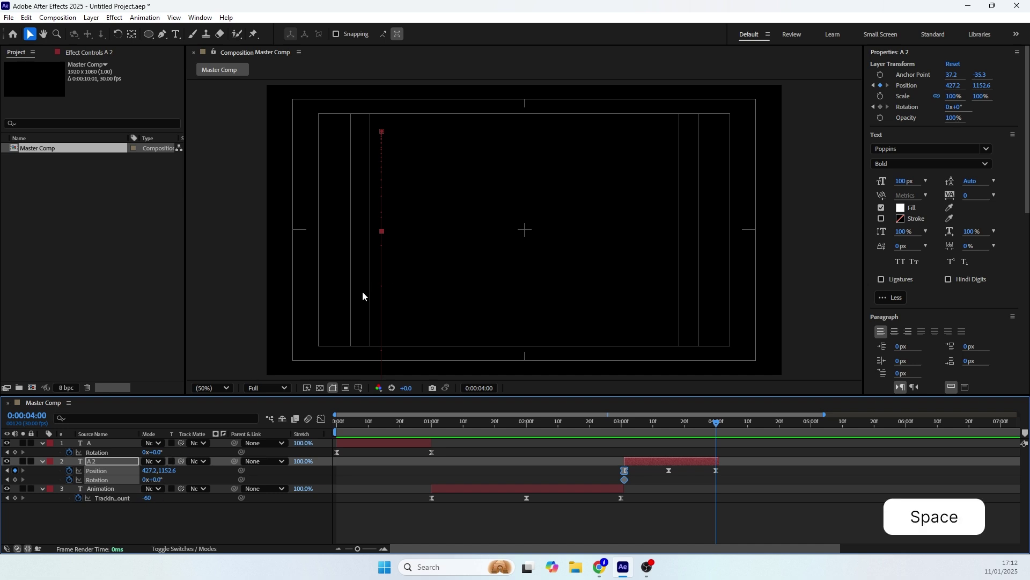
{"action": "left_click_drag", "start_coordinate": [361, 294], "coordinate": [361, 236]}
{"action": "left_click_drag", "start_coordinate": [156, 483], "coordinate": [240, 484]}
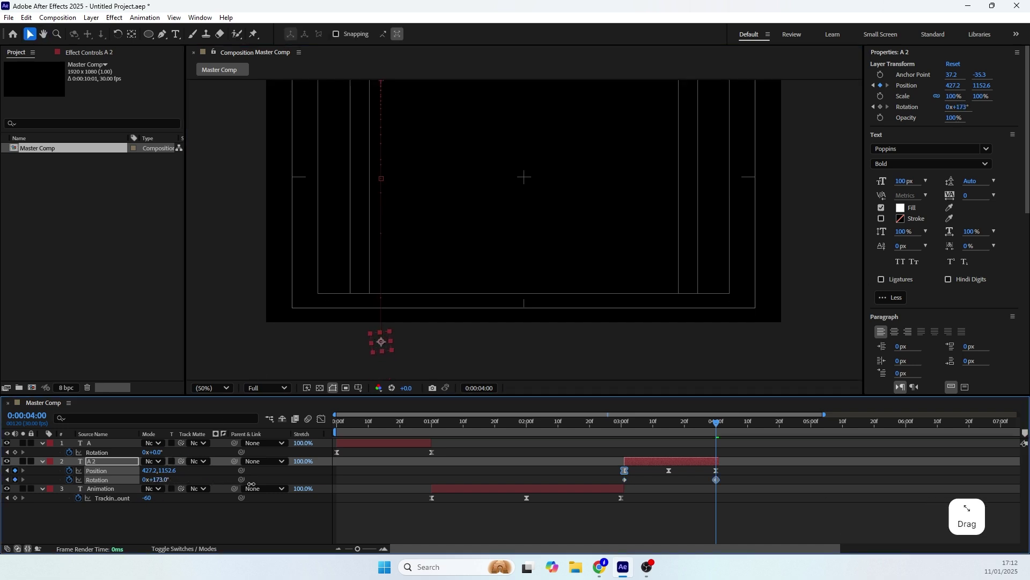
{"action": "left_click", "coordinate": [164, 479]}
{"action": "type", "text": "1"}
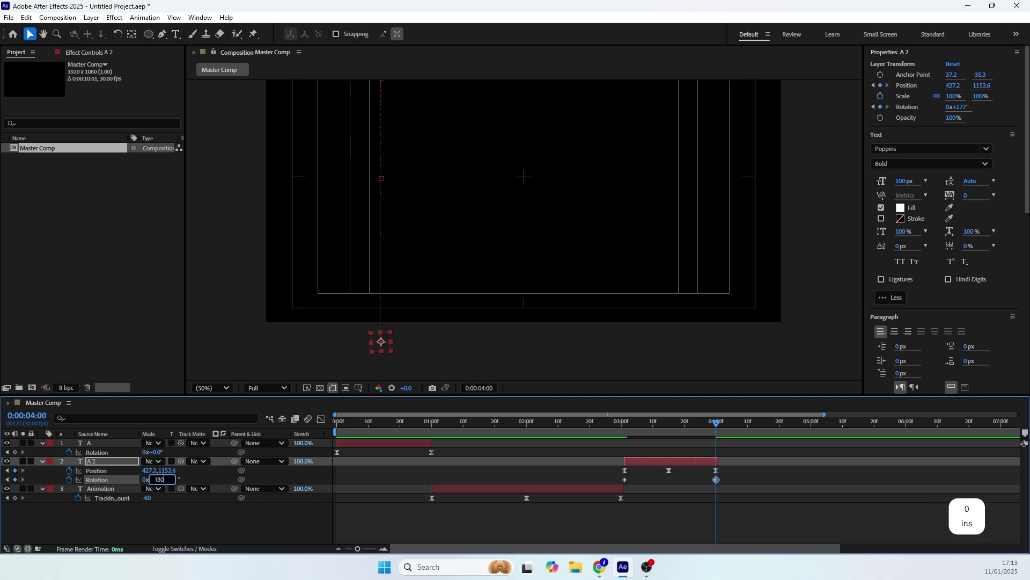
{"action": "type", "text": "80"}
{"action": "key", "text": "Return"}
Step: Apply Easy Ease (F9) to both Rotation keyframes and recentre the view
{"action": "left_click_drag", "start_coordinate": [693, 424], "coordinate": [611, 485]}
{"action": "key", "text": "F9"}
{"action": "key", "text": "space"}
{"action": "left_click_drag", "start_coordinate": [274, 191], "coordinate": [288, 241]}
{"action": "left_click", "coordinate": [681, 425]}
{"action": "left_click_drag", "start_coordinate": [681, 425], "coordinate": [319, 506]}
{"action": "left_click", "coordinate": [290, 514]}
{"action": "key", "text": "space"}
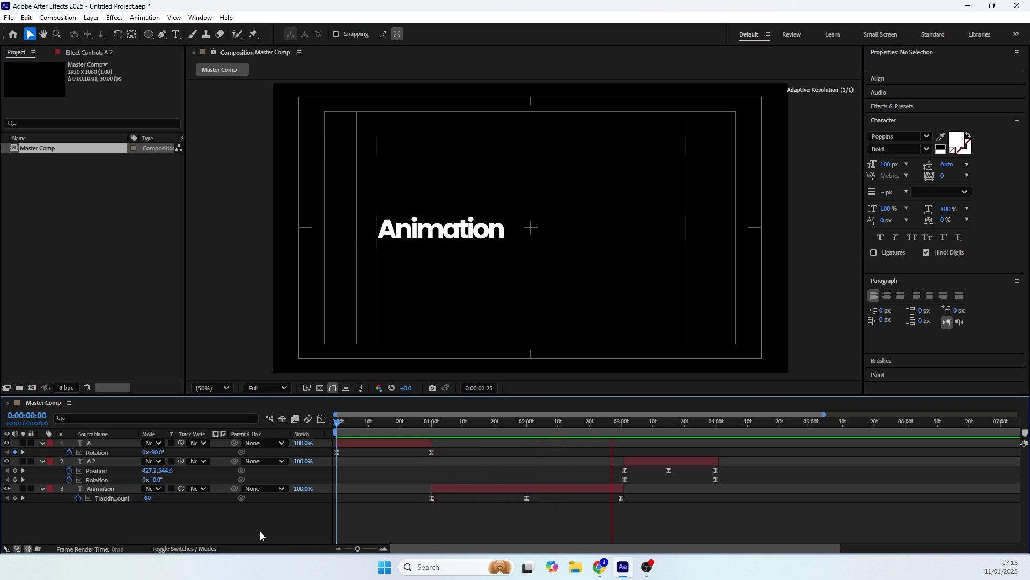
{"action": "key", "text": "space"}
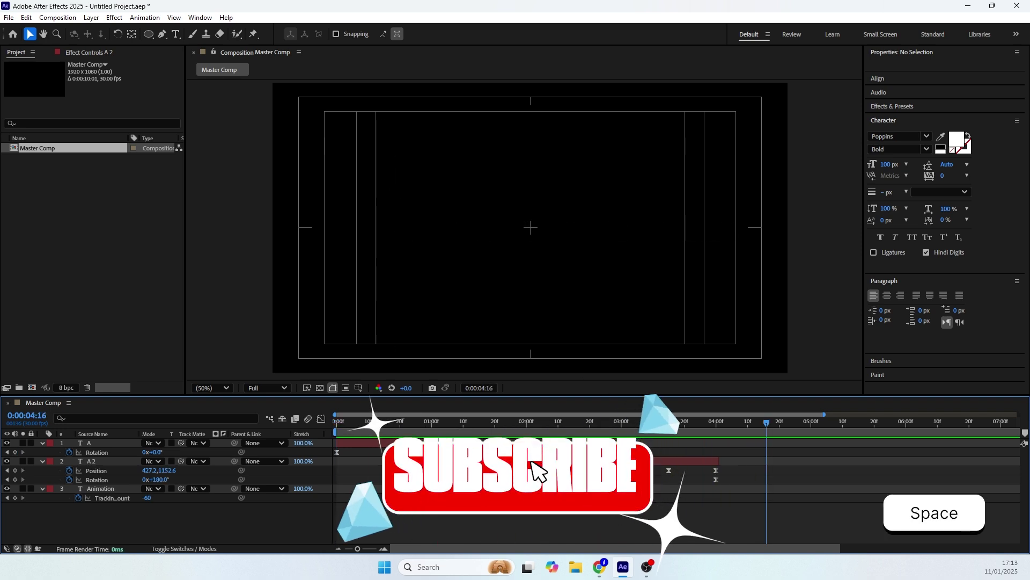
{"action": "left_click_drag", "start_coordinate": [685, 418], "coordinate": [387, 465]}
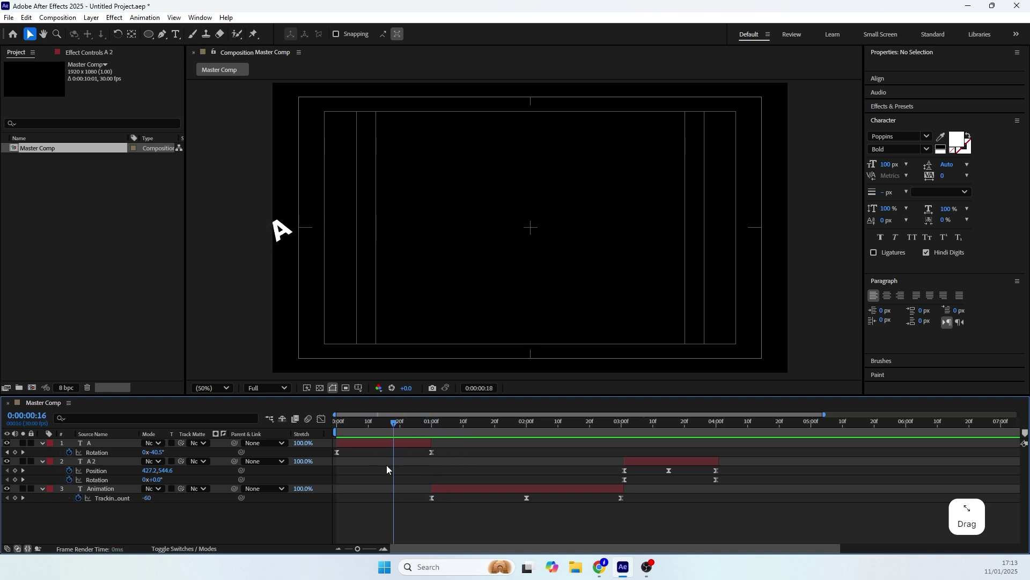
Step: Collapse the A, A 2 and Animation layers' properties in the timeline
{"action": "left_click", "coordinate": [42, 443]}
{"action": "left_click", "coordinate": [41, 452]}
{"action": "left_click", "coordinate": [41, 461]}
{"action": "left_click", "coordinate": [61, 503]}
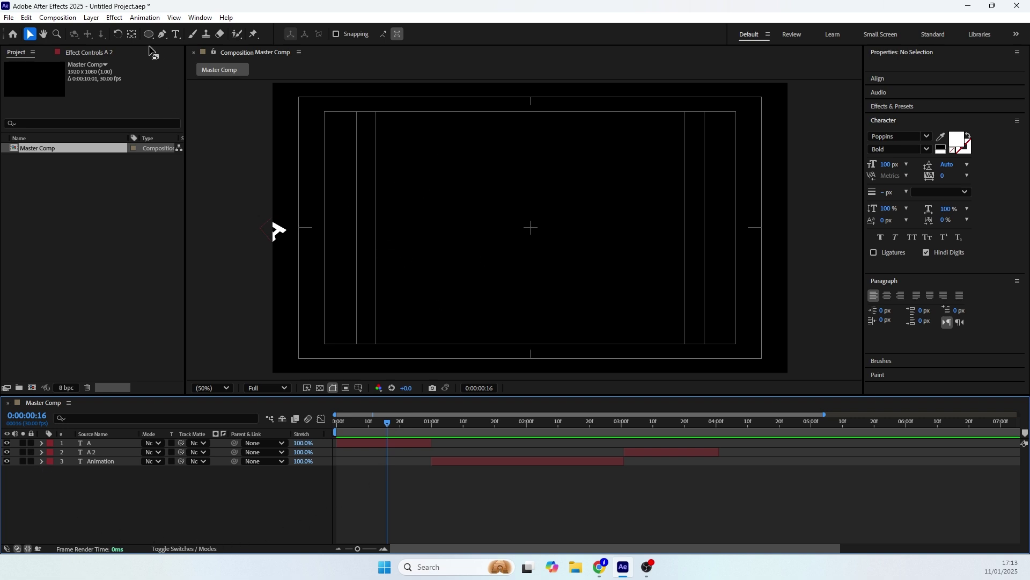
{"action": "left_click", "coordinate": [117, 488]}
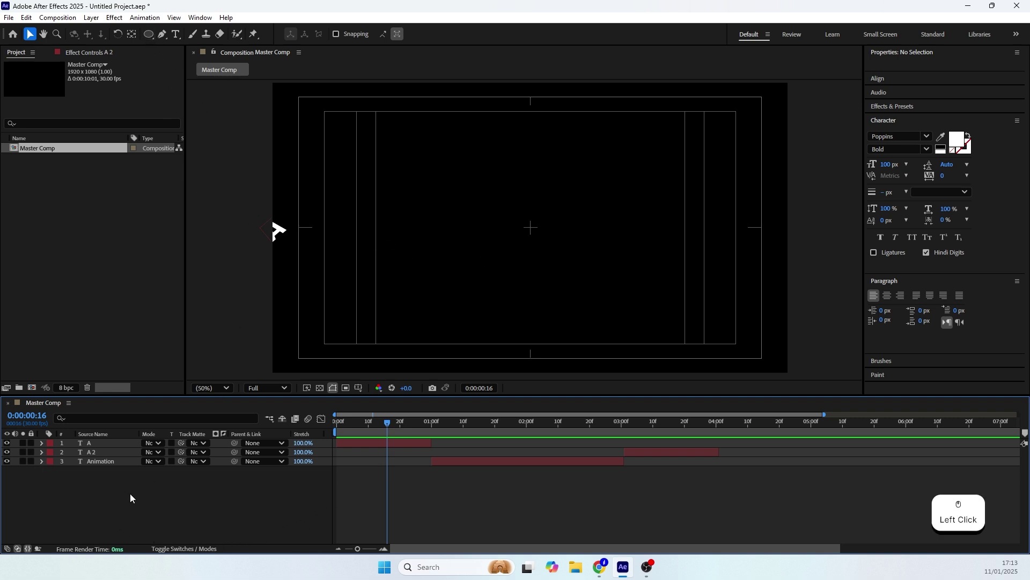
Step: Choose the Ellipse Tool with Fill set to None and a solid white stroke
{"action": "left_click", "coordinate": [148, 35]}
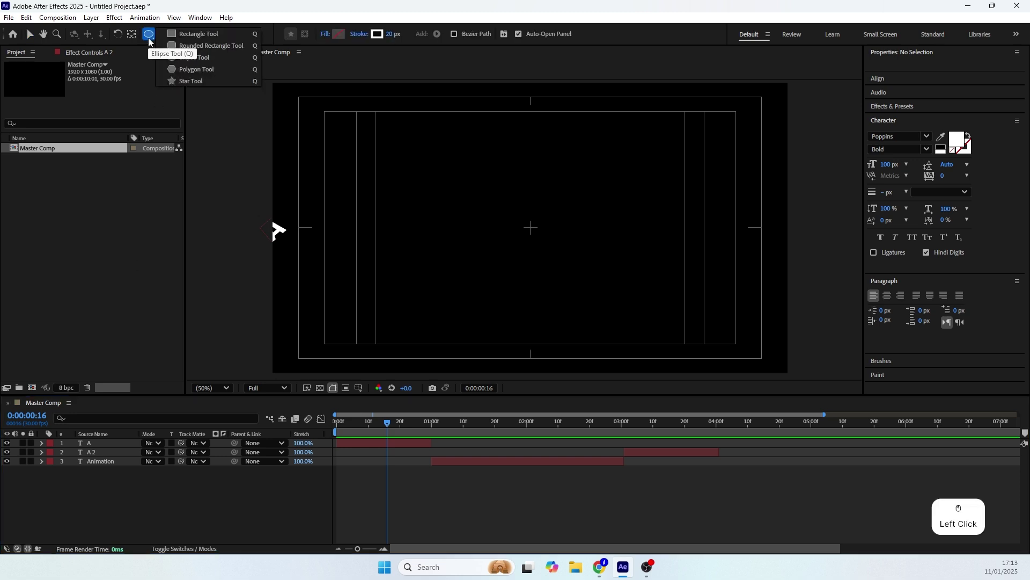
{"action": "left_click_drag", "start_coordinate": [149, 38], "coordinate": [177, 62]}
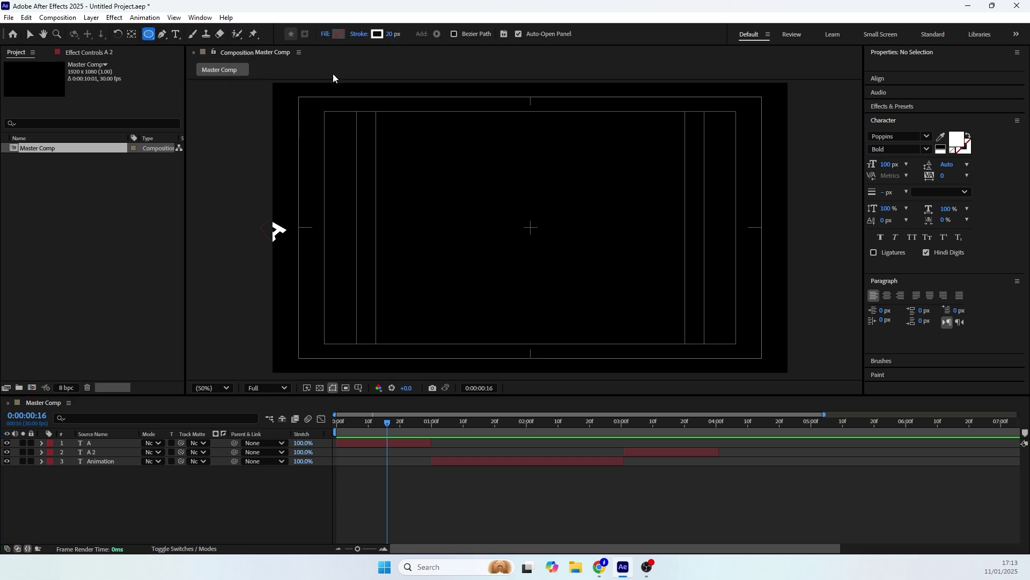
{"action": "left_click", "coordinate": [325, 34]}
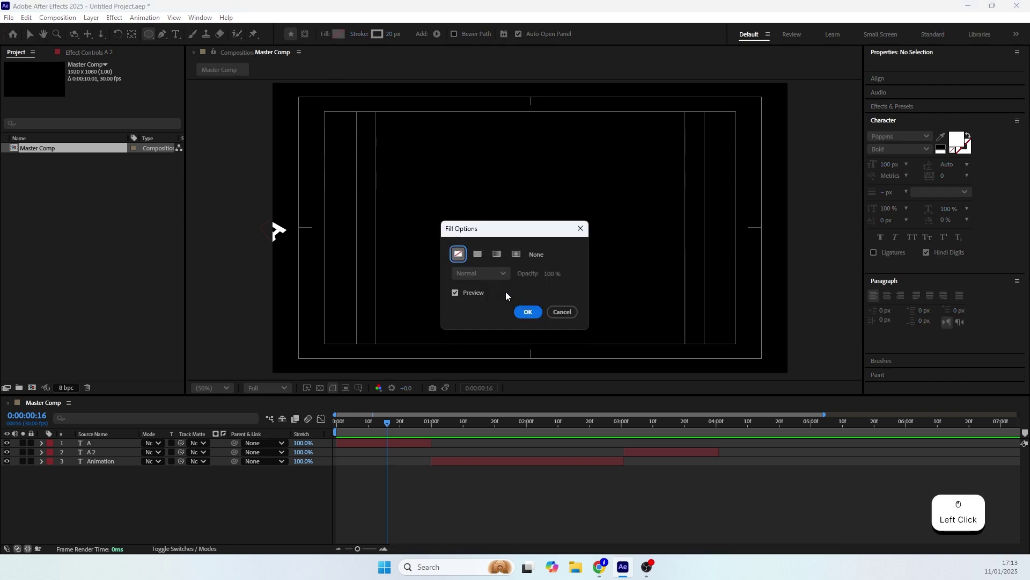
{"action": "left_click", "coordinate": [528, 311]}
{"action": "left_click", "coordinate": [359, 34]}
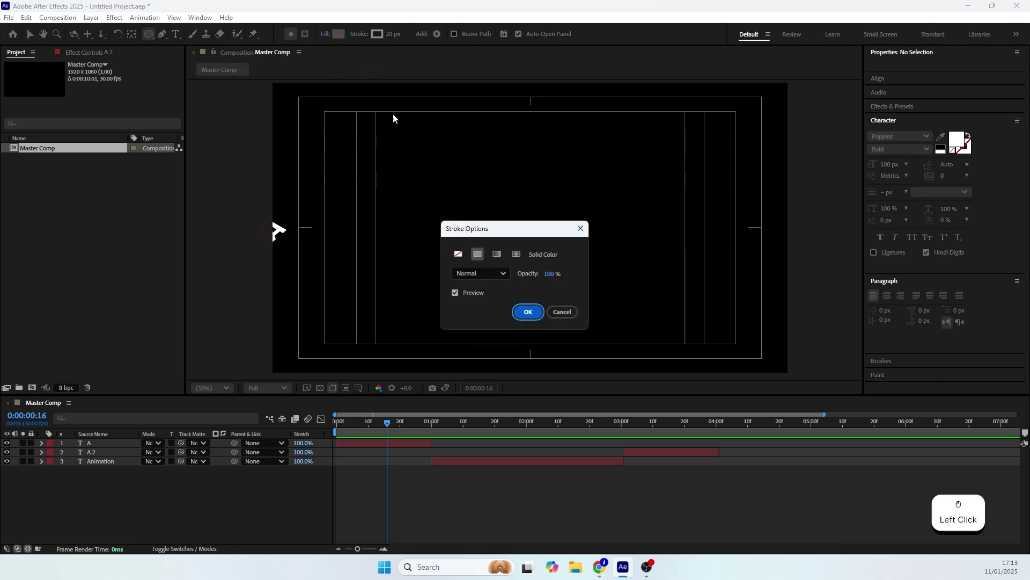
{"action": "left_click", "coordinate": [528, 312]}
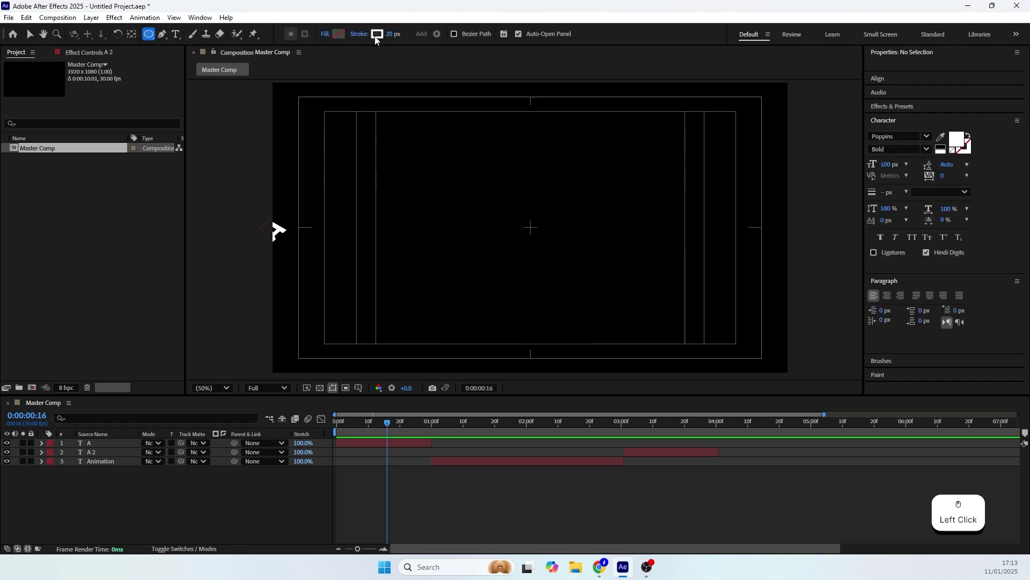
{"action": "left_click", "coordinate": [377, 34]}
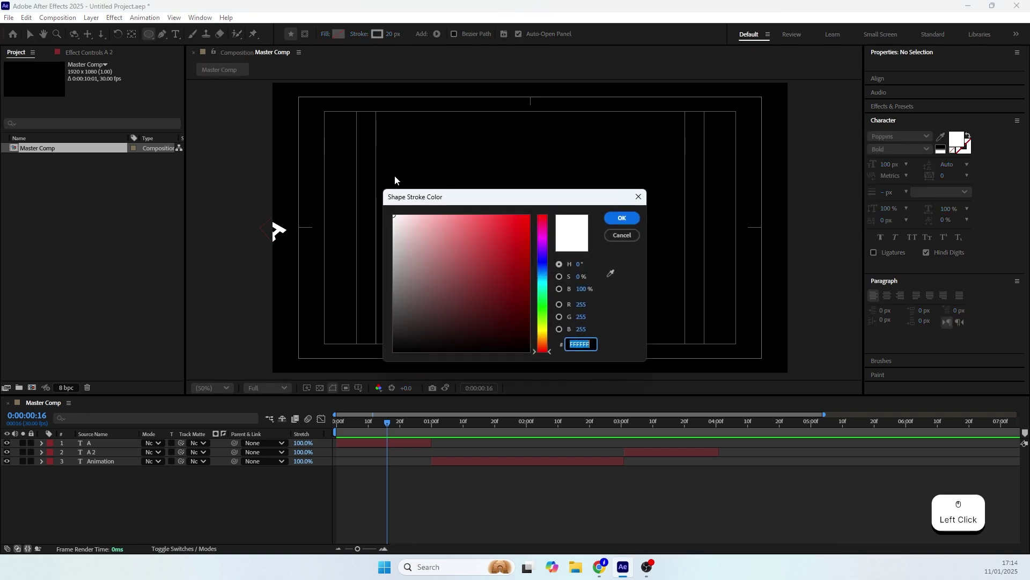
{"action": "left_click", "coordinate": [609, 220]}
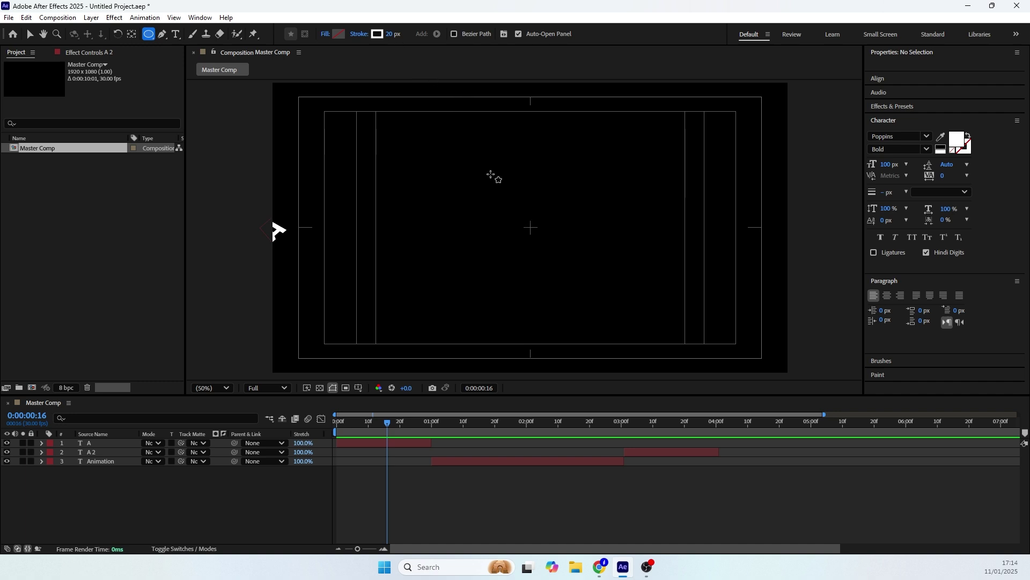
Step: Draw a circle and set its Size to 400 by 400
{"action": "left_click_drag", "start_coordinate": [468, 169], "coordinate": [586, 283]}
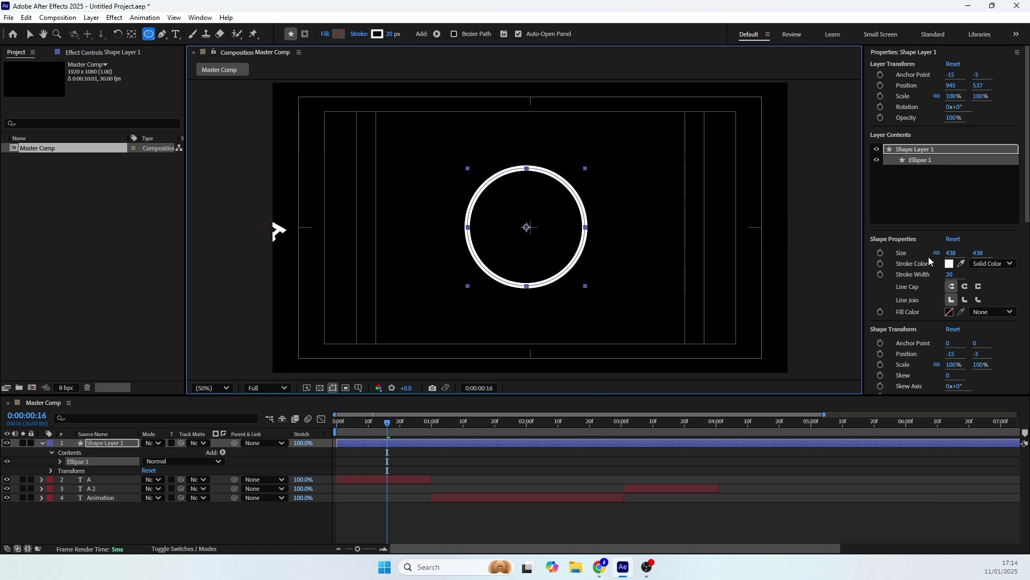
{"action": "left_click", "coordinate": [951, 253]}
{"action": "type", "text": "400"}
{"action": "key", "text": "Return"}
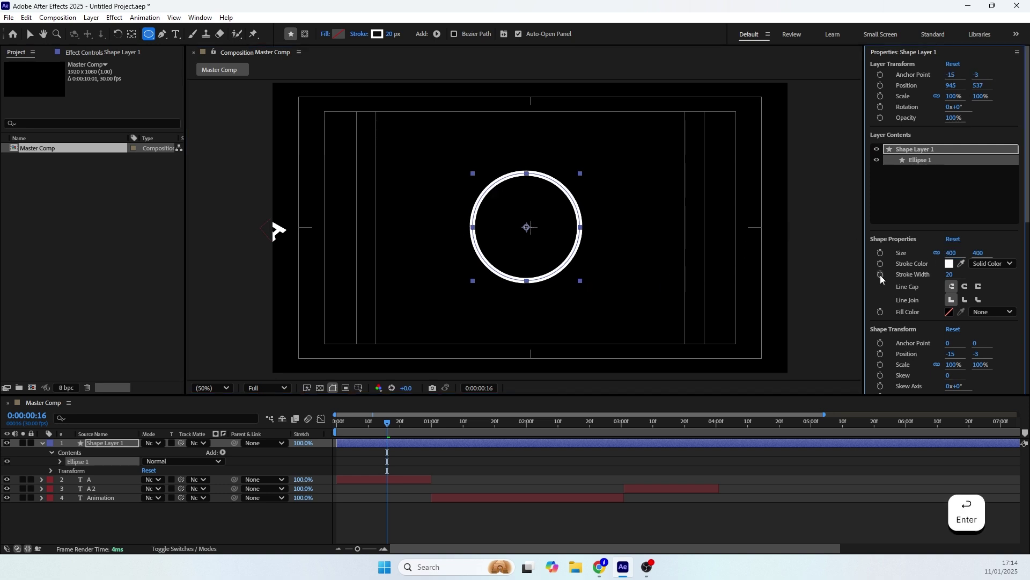
Step: Centre the circle horizontally and vertically in the composition using Align
{"action": "scroll", "coordinate": [905, 188], "scroll_direction": "down", "scroll_amount": 2}
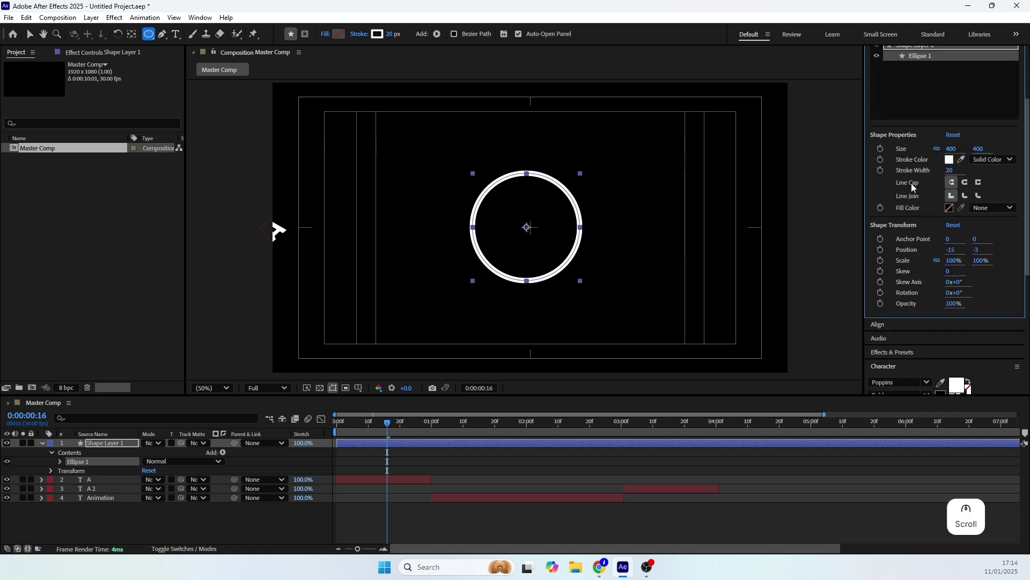
{"action": "scroll", "coordinate": [911, 182], "scroll_direction": "down", "scroll_amount": 2}
{"action": "left_click", "coordinate": [887, 223]}
{"action": "left_click", "coordinate": [948, 255]}
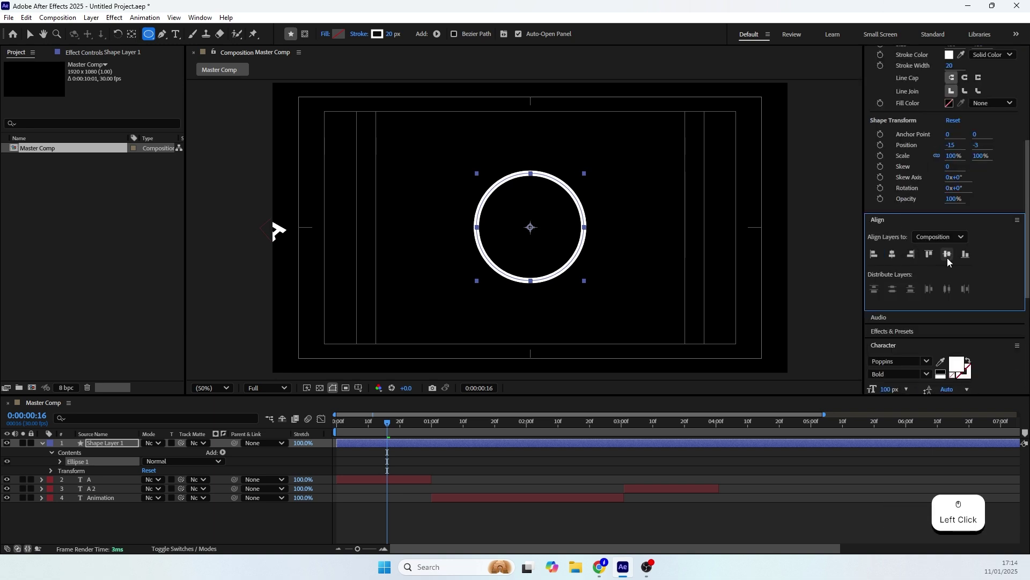
{"action": "left_click", "coordinate": [948, 259]}
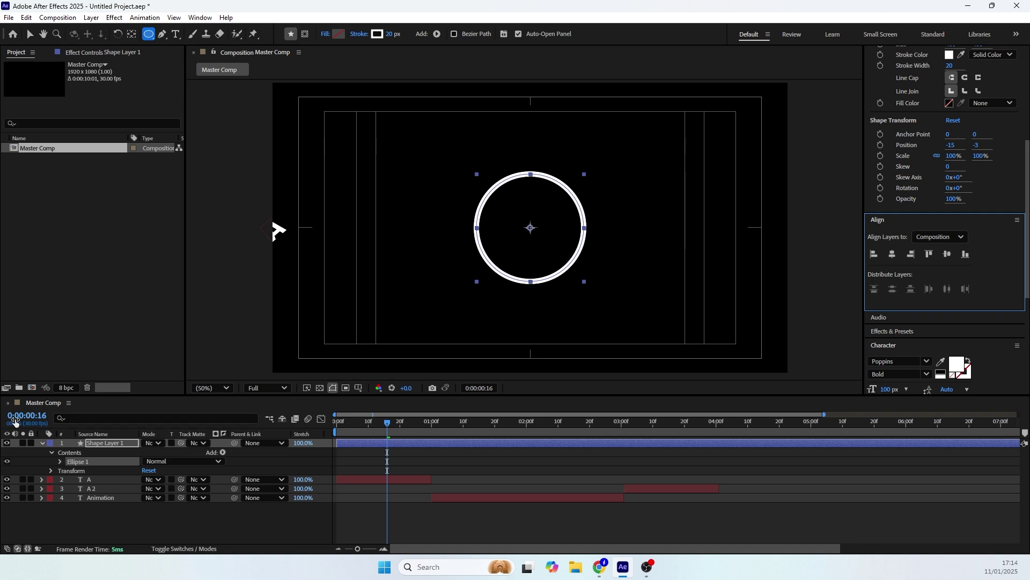
Step: Hide the text layers and keyframe Shape Layer 1's Scale at 0% at frame zero
{"action": "left_click_drag", "start_coordinate": [7, 481], "coordinate": [6, 509]}
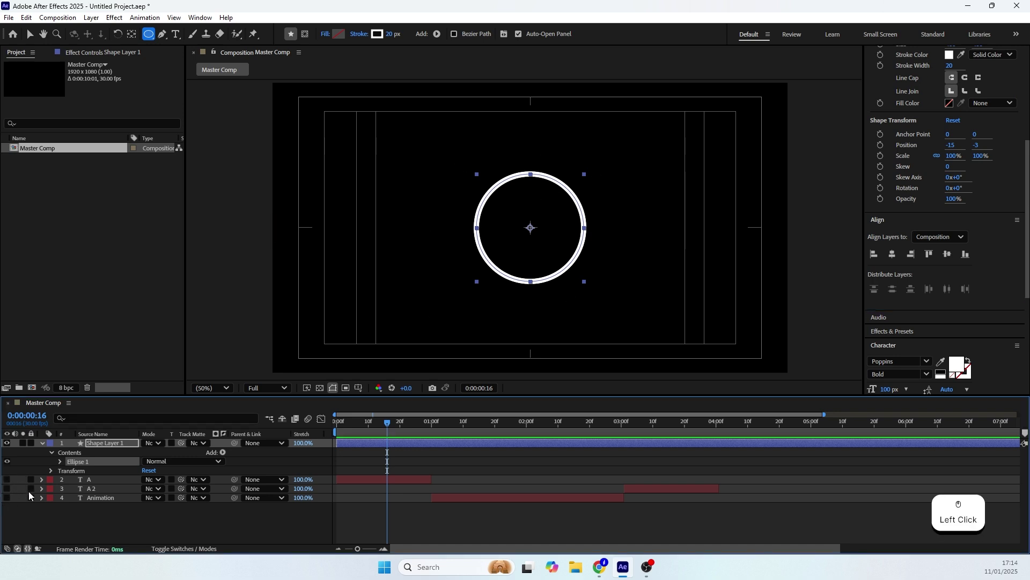
{"action": "left_click", "coordinate": [92, 445]}
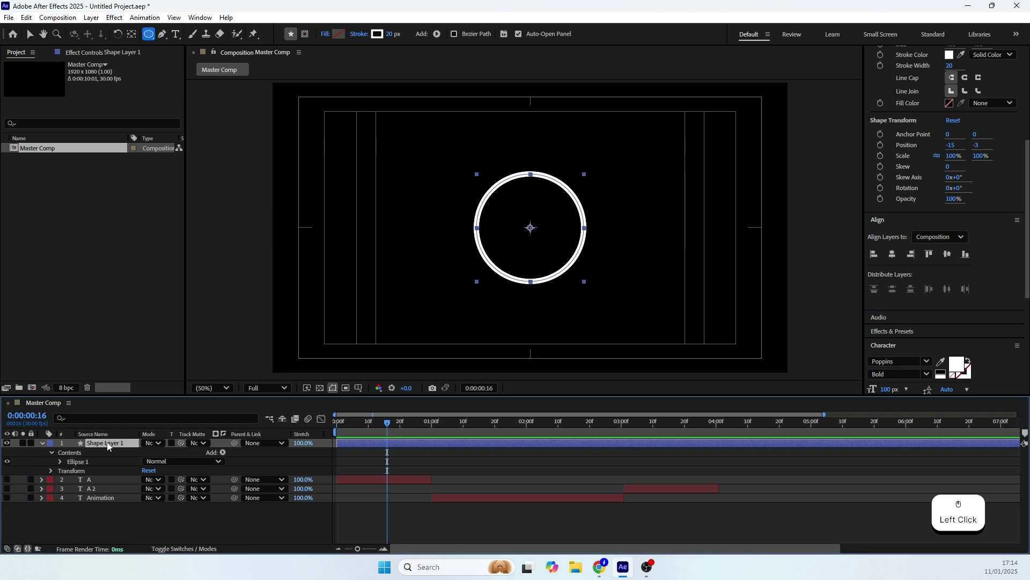
{"action": "left_click_drag", "start_coordinate": [353, 427], "coordinate": [317, 439]}
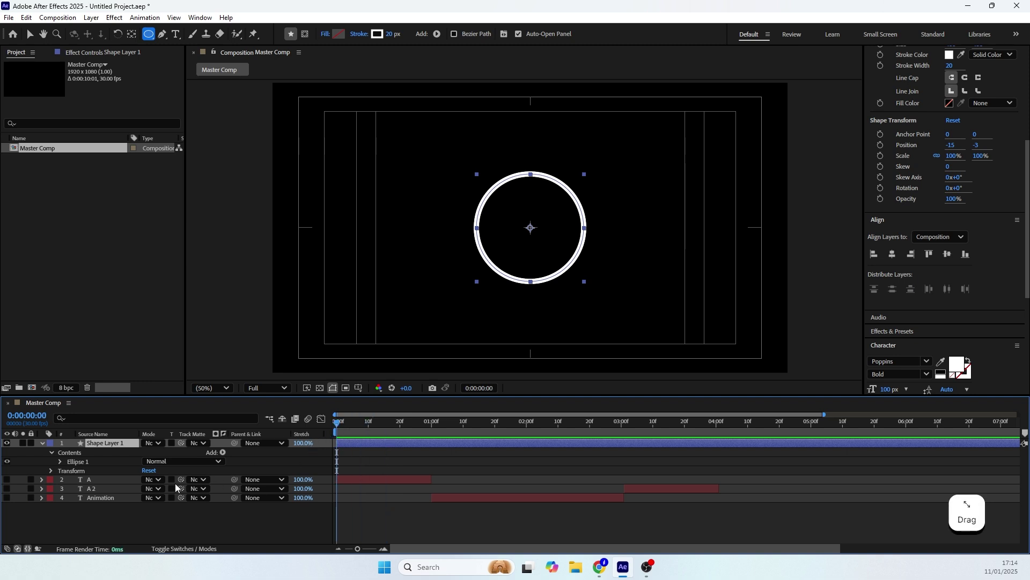
{"action": "key", "text": "s"}
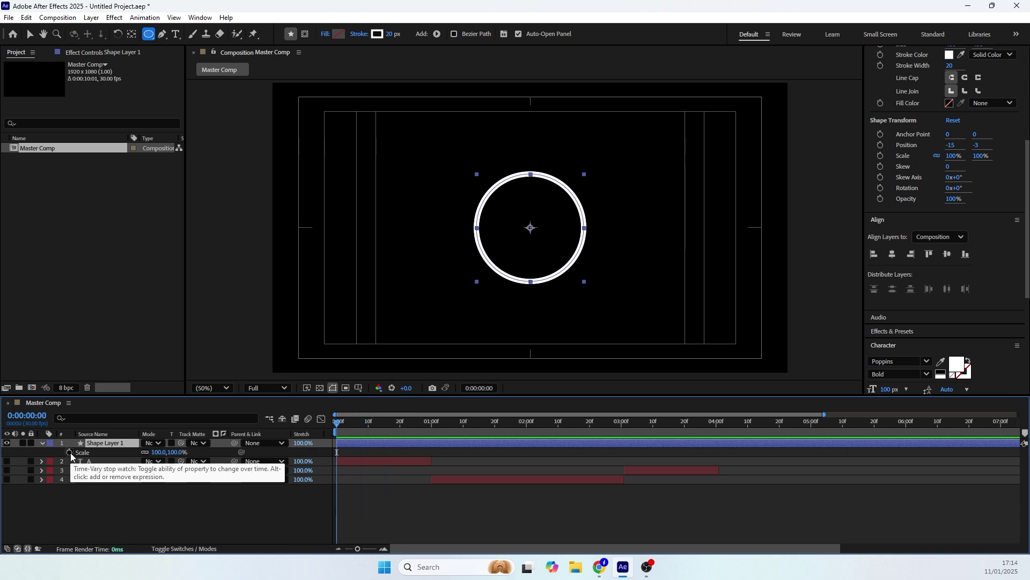
{"action": "left_click", "coordinate": [69, 452]}
{"action": "left_click", "coordinate": [157, 453]}
{"action": "type", "text": "0"}
{"action": "key", "text": "Return"}
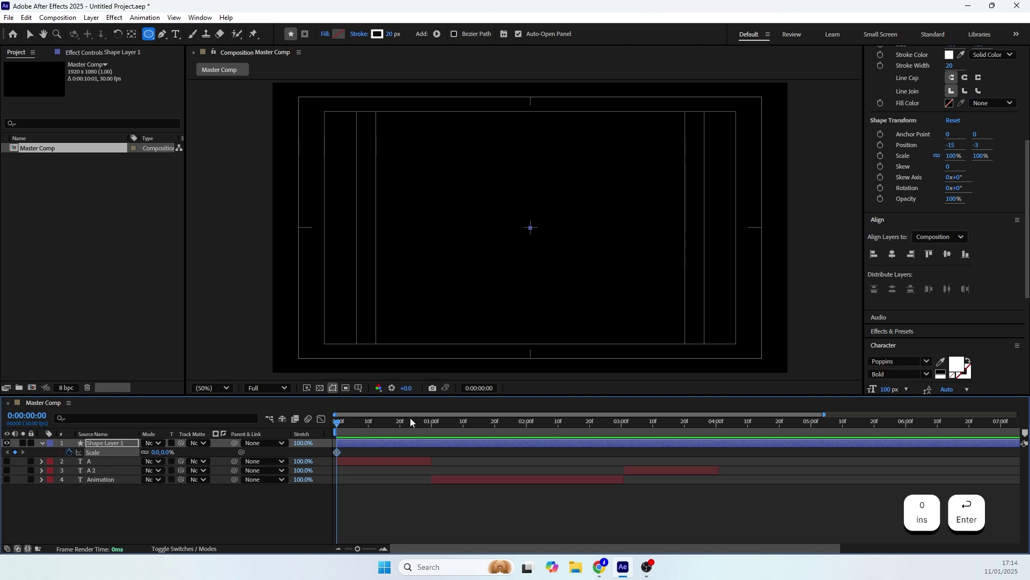
Step: Set Scale to 100% at one second and scrub to preview the ring growing
{"action": "left_click_drag", "start_coordinate": [393, 418], "coordinate": [431, 433]}
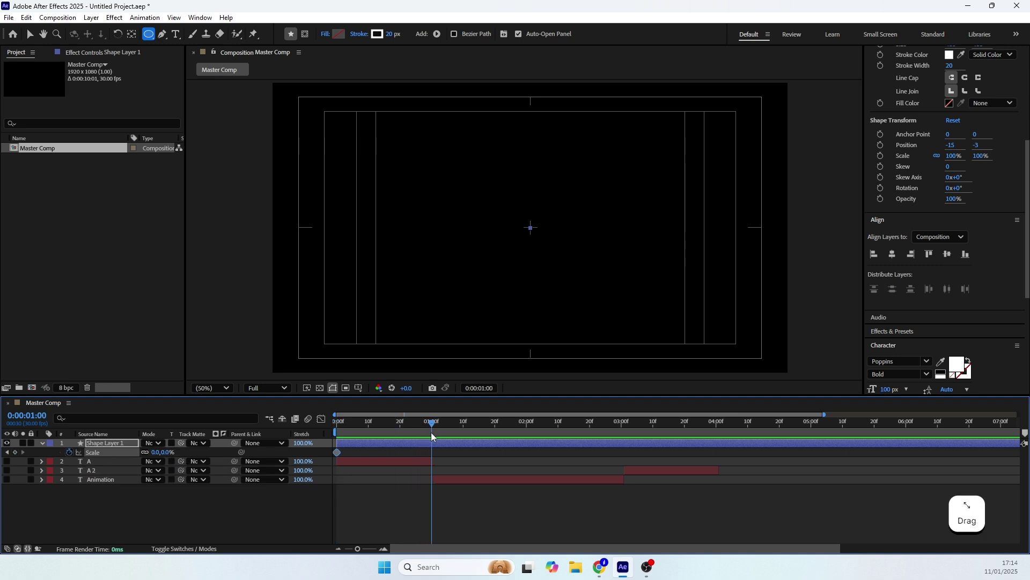
{"action": "left_click", "coordinate": [158, 453]}
{"action": "type", "text": "100"}
{"action": "key", "text": "Return"}
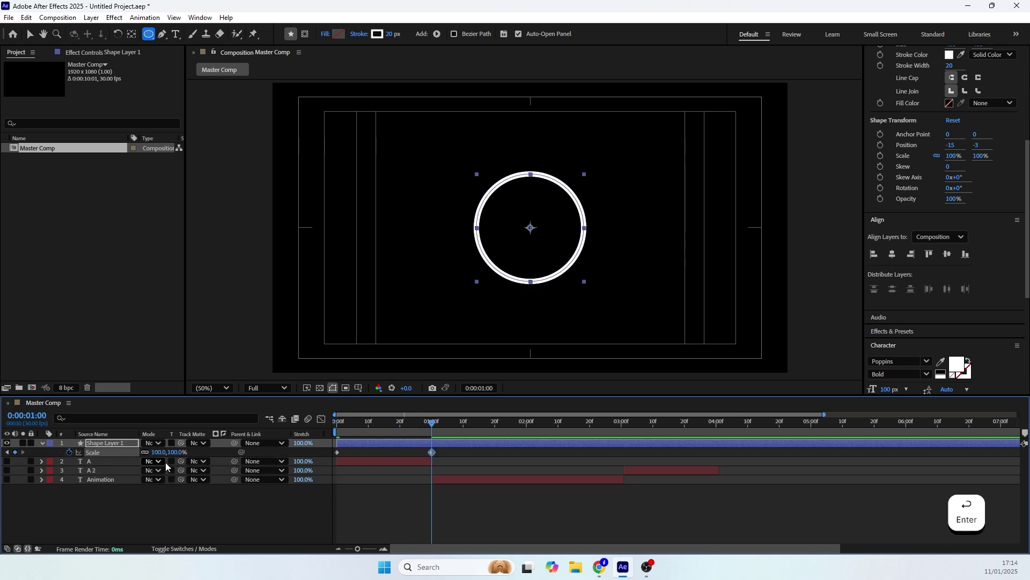
{"action": "left_click_drag", "start_coordinate": [397, 426], "coordinate": [333, 446]}
Step: Expand Shape Layer 1's Contents > Ellipse 1 > Stroke 1 properties
{"action": "left_click", "coordinate": [41, 442]}
{"action": "left_click", "coordinate": [40, 442]}
{"action": "left_click", "coordinate": [51, 461]}
{"action": "left_click", "coordinate": [51, 452]}
{"action": "left_click", "coordinate": [60, 461]}
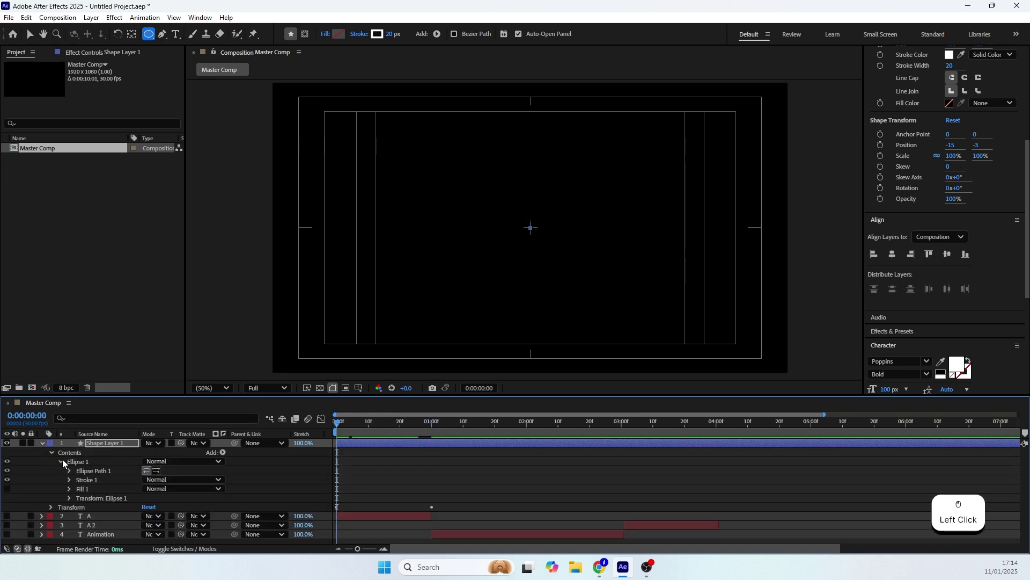
{"action": "left_click", "coordinate": [69, 480]}
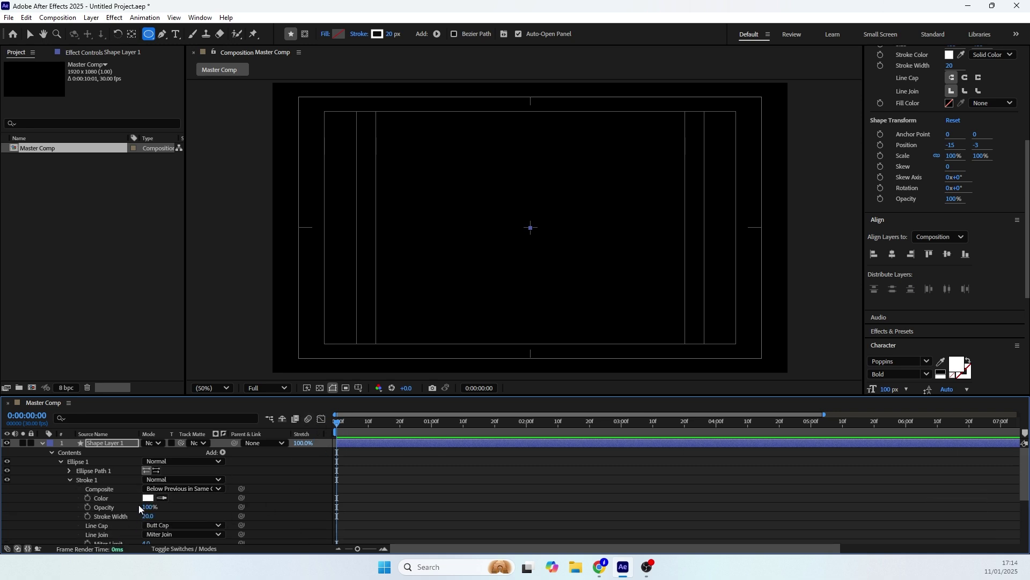
Step: Keyframe Stroke Width at 20 at the start and 0 at one second
{"action": "left_click", "coordinate": [87, 515]}
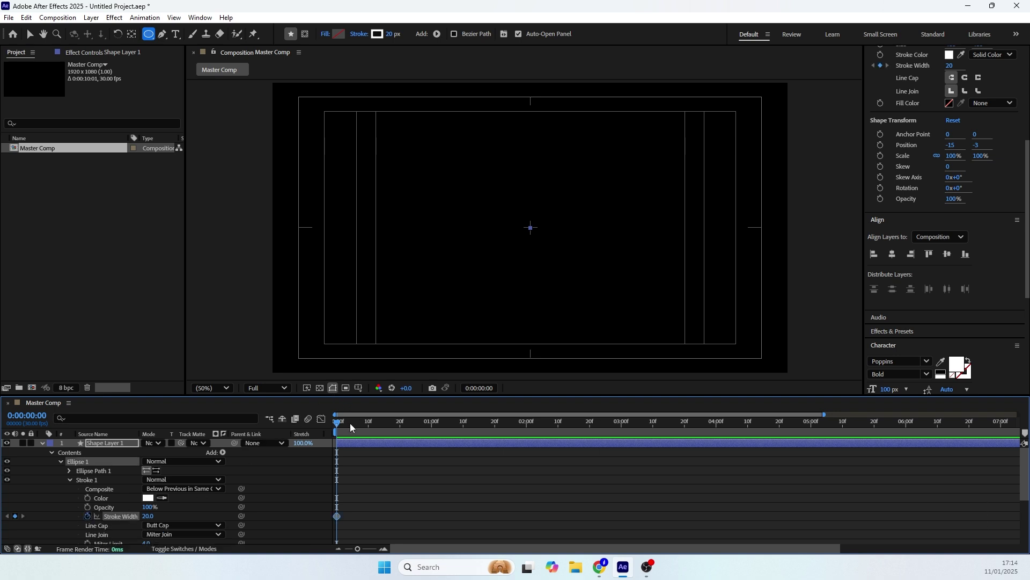
{"action": "left_click_drag", "start_coordinate": [352, 424], "coordinate": [429, 444]}
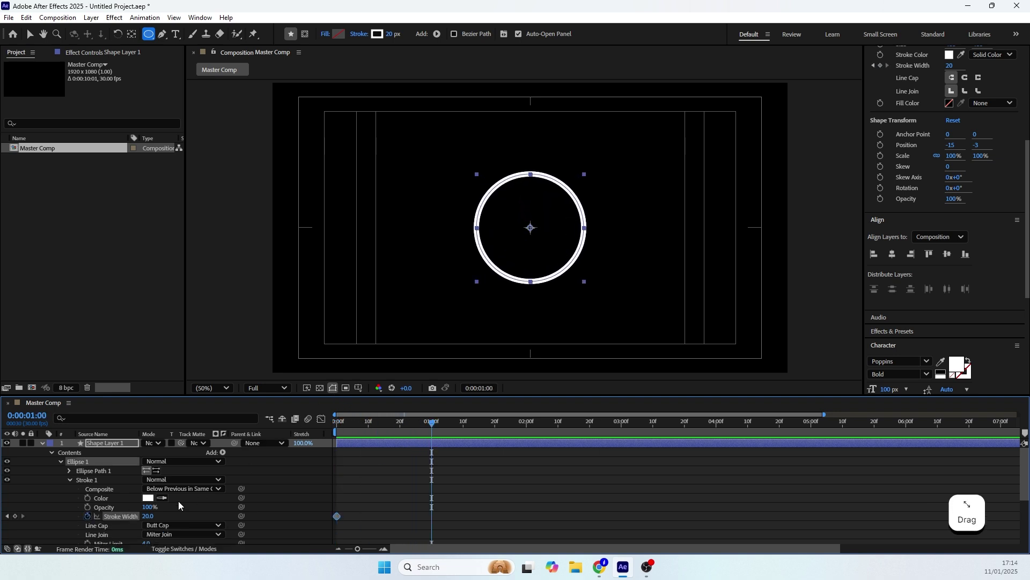
{"action": "type", "text": "0"}
{"action": "key", "text": "Return"}
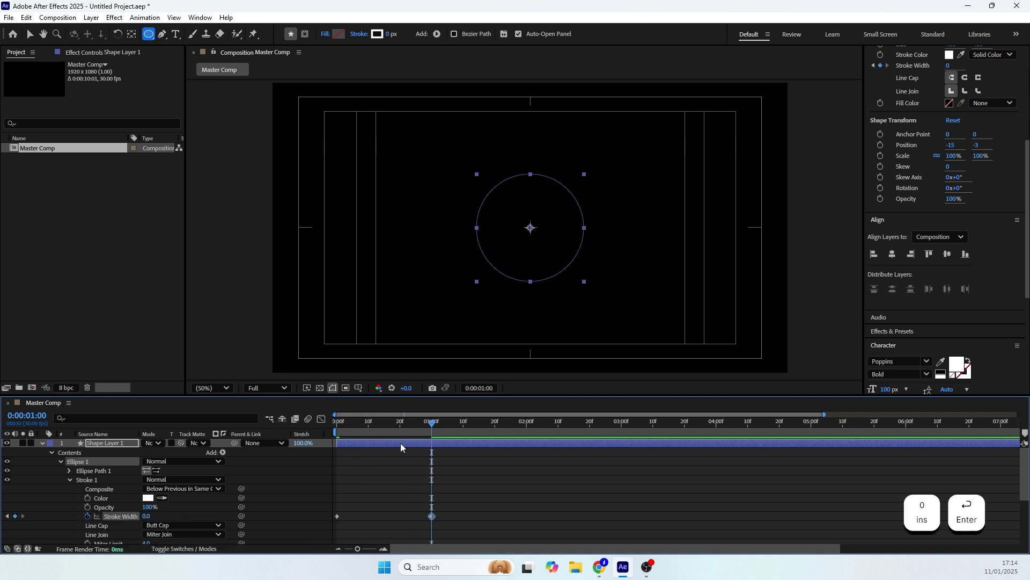
Step: Ease all four scale and stroke keyframes, refine their curves in the Graph Editor, and preview
{"action": "key", "text": "u"}
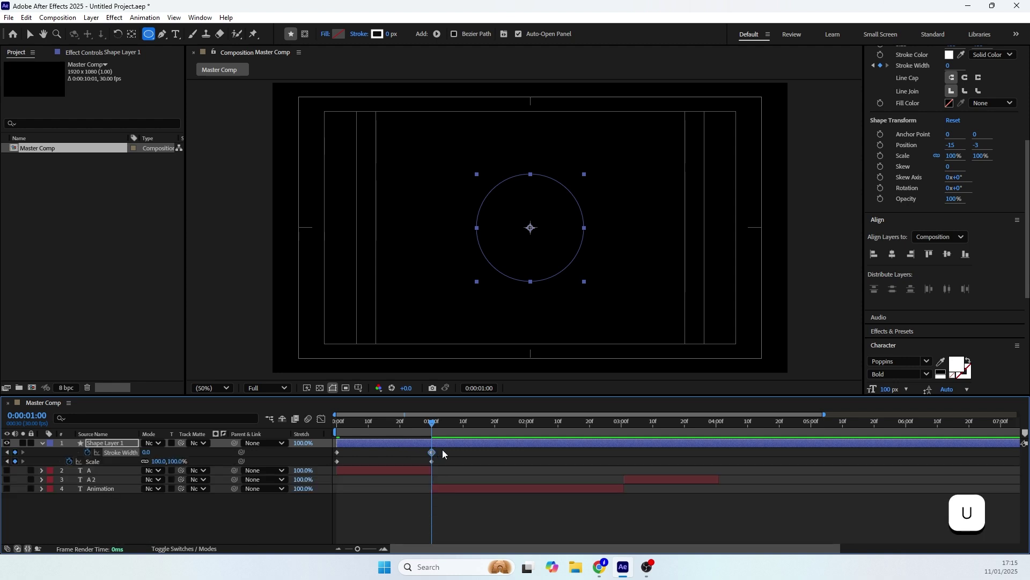
{"action": "left_click_drag", "start_coordinate": [447, 449], "coordinate": [316, 470]}
{"action": "key", "text": "F9"}
{"action": "left_click", "coordinate": [322, 418]}
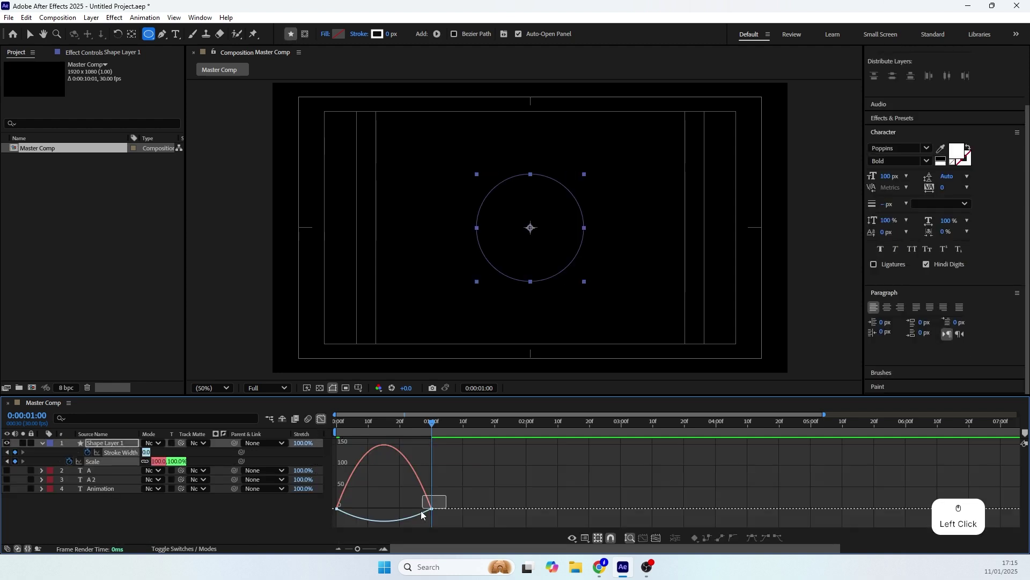
{"action": "left_click_drag", "start_coordinate": [422, 517], "coordinate": [342, 508]}
{"action": "left_click", "coordinate": [340, 508]}
{"action": "key", "text": "Home"}
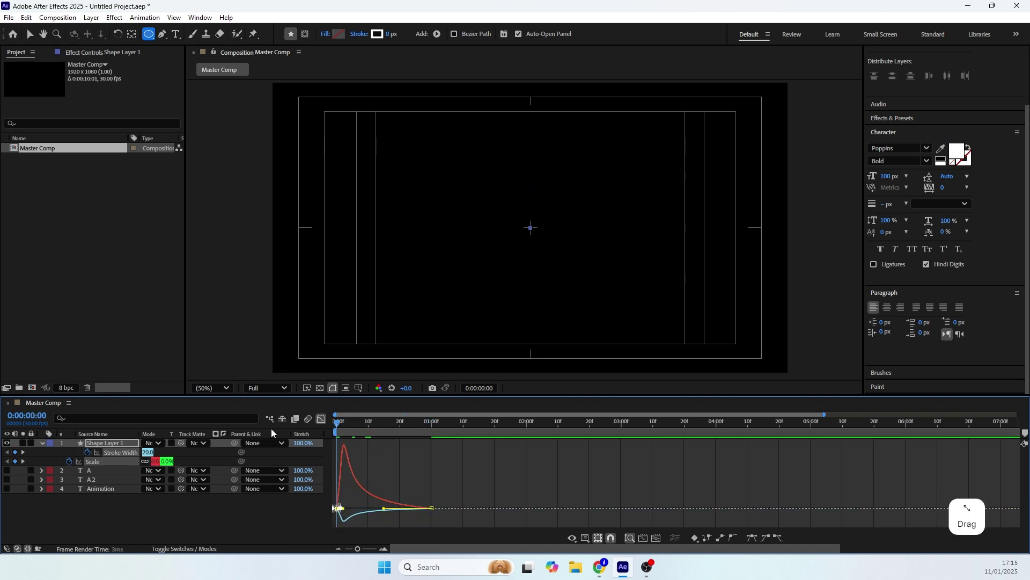
{"action": "left_click", "coordinate": [267, 514]}
{"action": "key", "text": "space"}
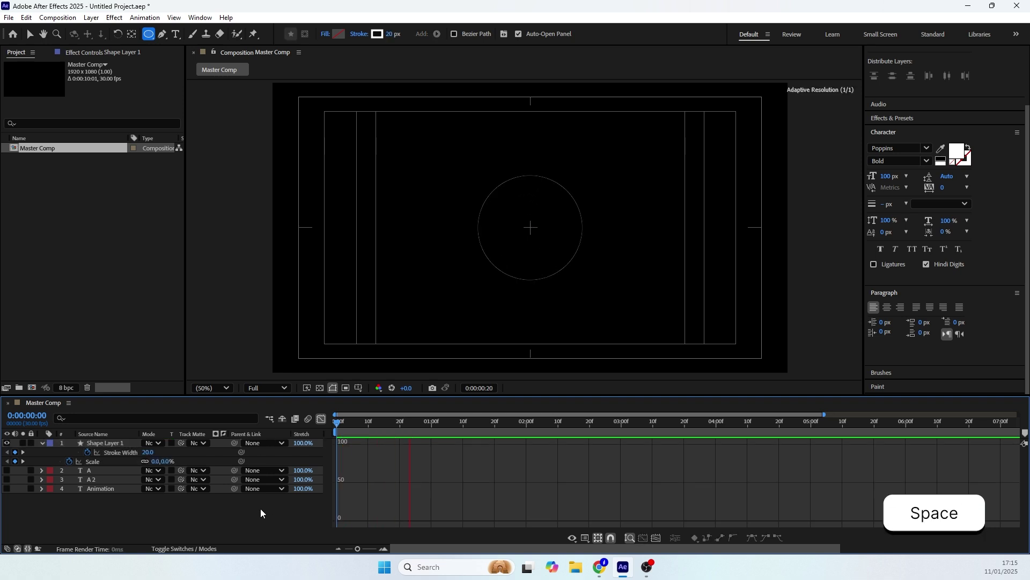
Step: Trim the ring layer's out point to one second with Alt+]
{"action": "left_click", "coordinate": [321, 419]}
{"action": "left_click", "coordinate": [431, 430], "text": "shift"}
{"action": "left_click", "coordinate": [431, 441]}
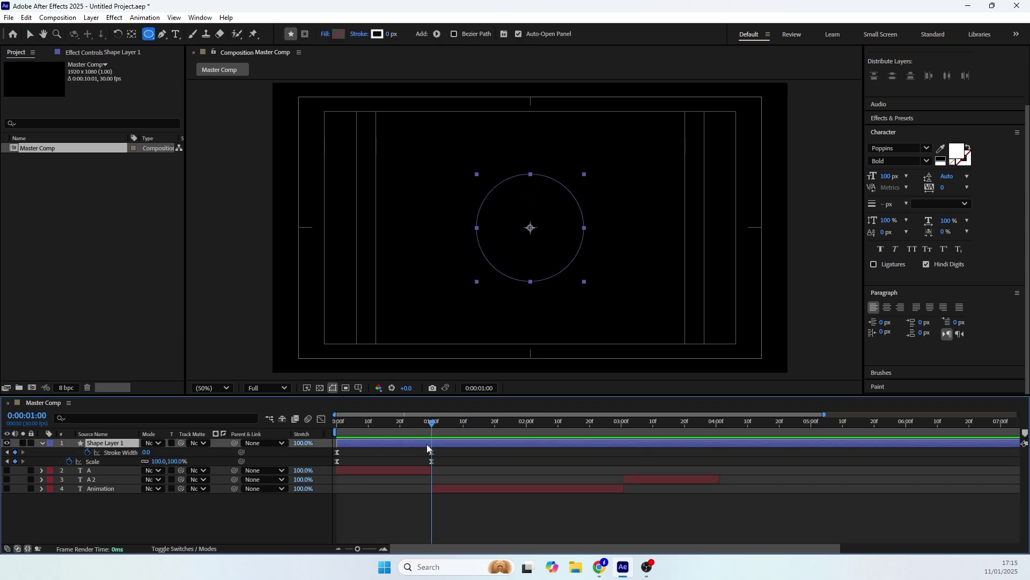
{"action": "key", "text": "alt+bracketright"}
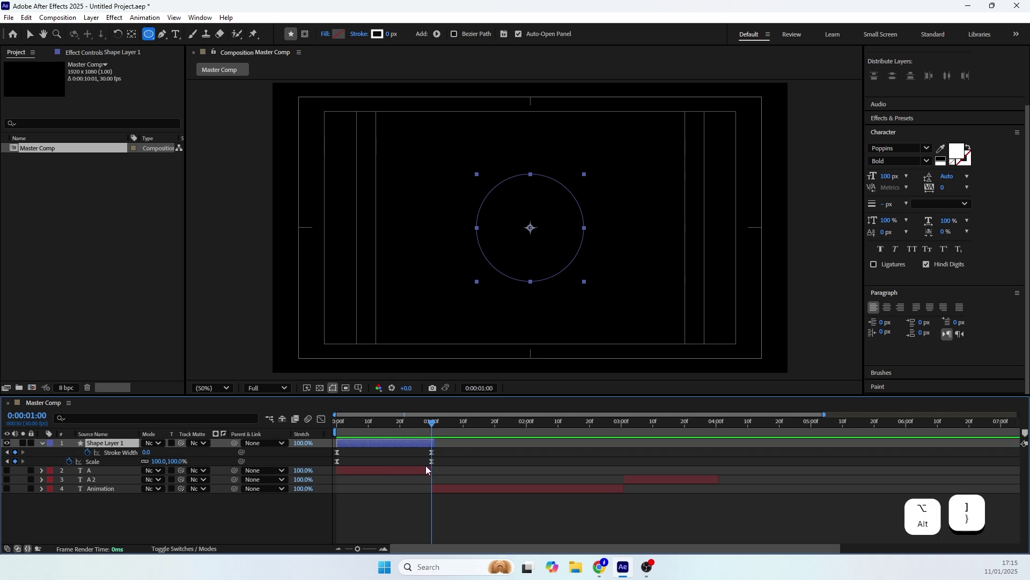
{"action": "left_click", "coordinate": [43, 443]}
Step: Unhide the text layers, move the ring left to 470, 542, and drop it beneath the text
{"action": "left_click_drag", "start_coordinate": [7, 453], "coordinate": [7, 471]}
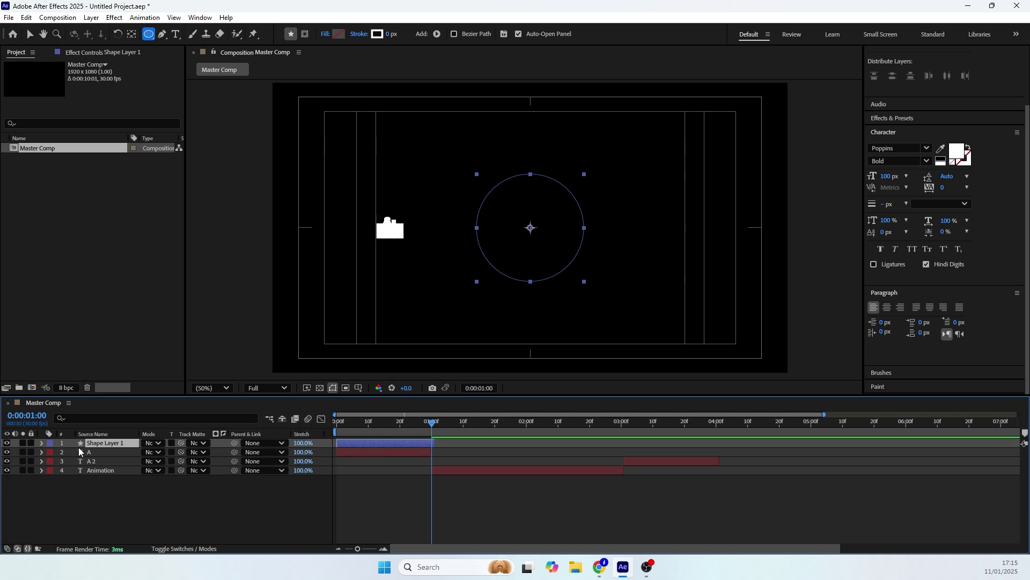
{"action": "left_click_drag", "start_coordinate": [423, 424], "coordinate": [356, 447]}
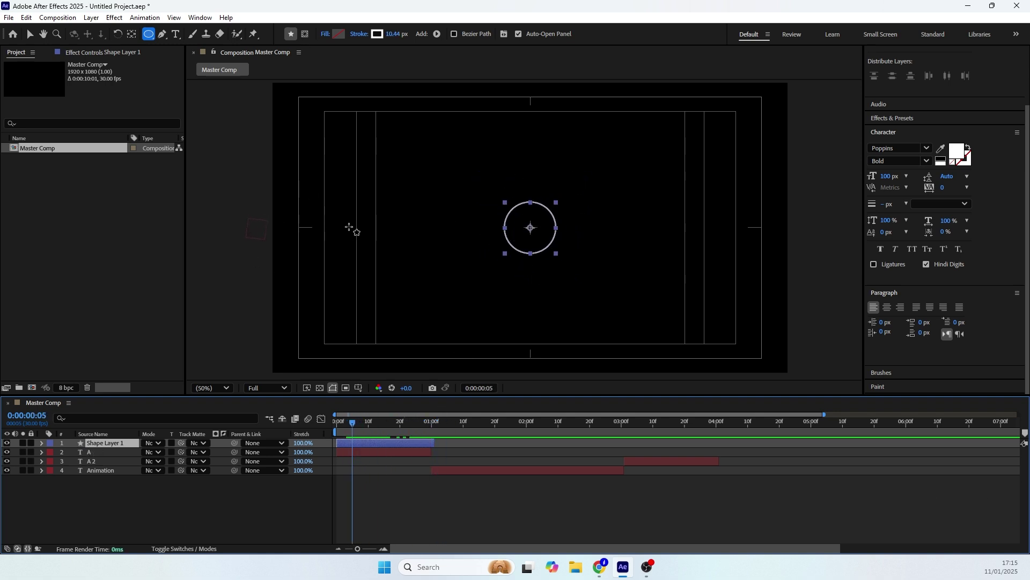
{"action": "left_click", "coordinate": [30, 35]}
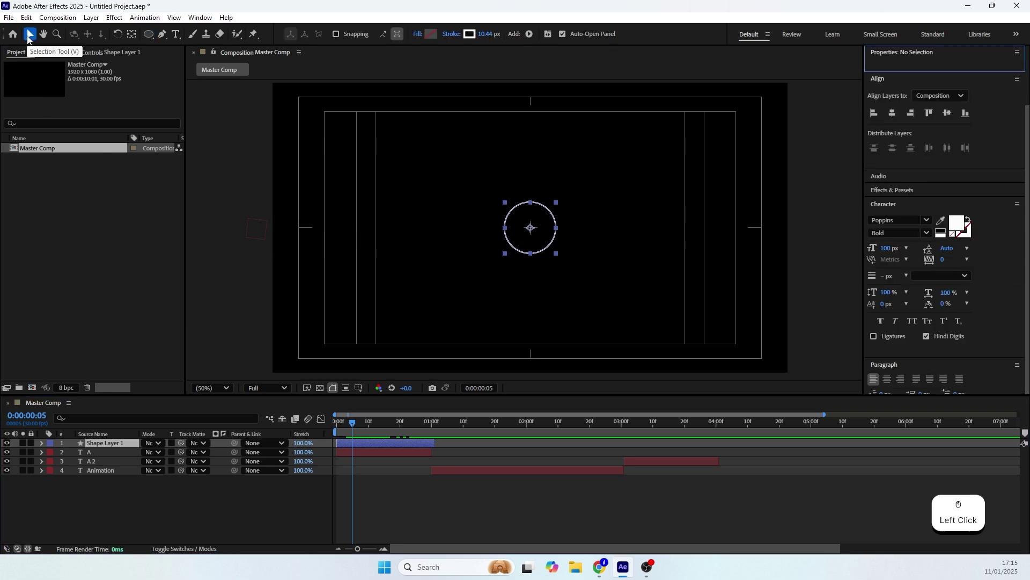
{"action": "left_click", "coordinate": [98, 456]}
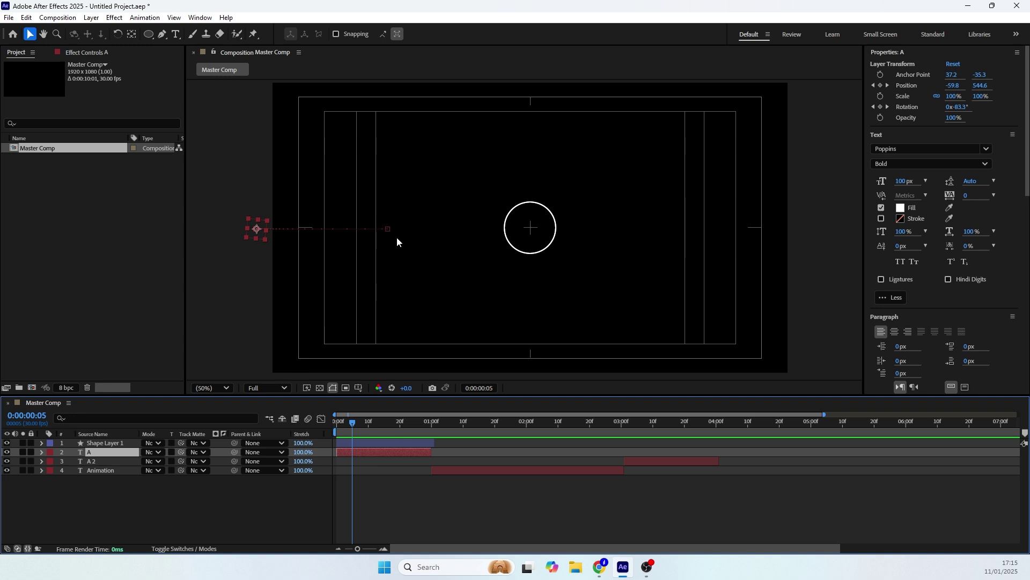
{"action": "left_click_drag", "start_coordinate": [531, 238], "coordinate": [400, 238]}
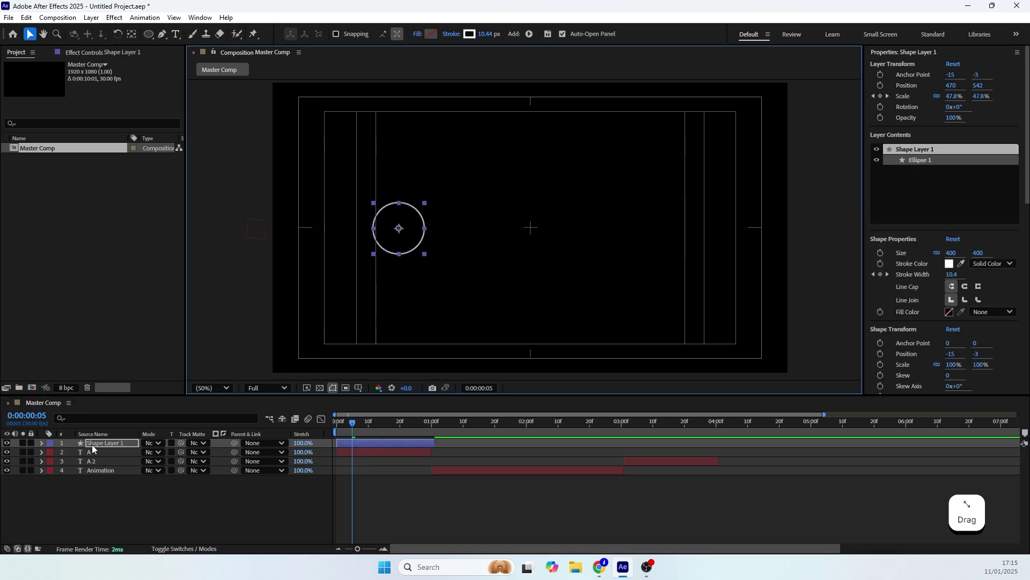
{"action": "left_click_drag", "start_coordinate": [92, 444], "coordinate": [94, 469]}
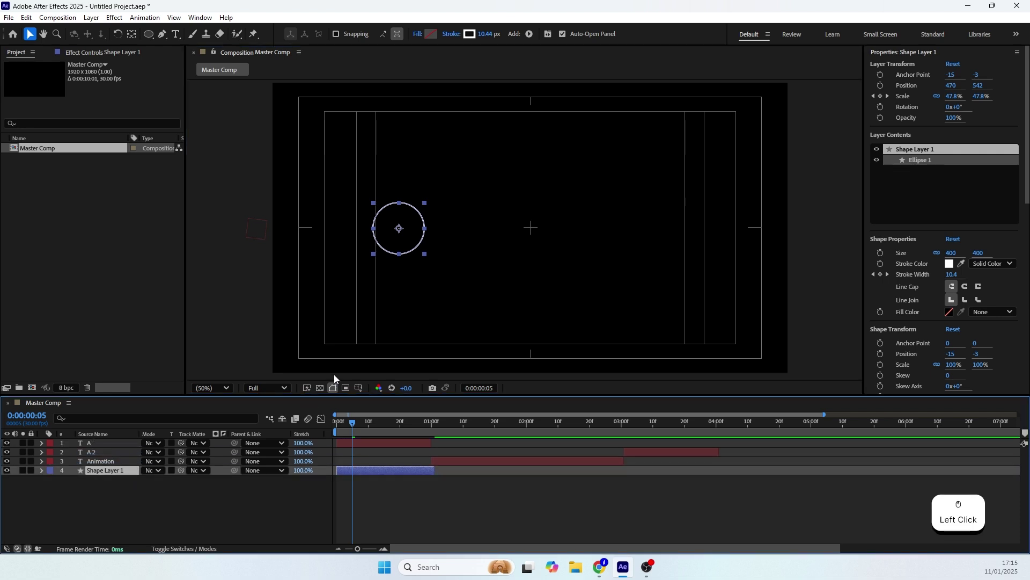
Step: Start the ring layer at one second and centre it on the A at 428, 546
{"action": "left_click_drag", "start_coordinate": [343, 470], "coordinate": [436, 470]}
{"action": "left_click", "coordinate": [417, 425]}
{"action": "left_click", "coordinate": [431, 429]}
{"action": "left_click_drag", "start_coordinate": [432, 429], "coordinate": [443, 429]}
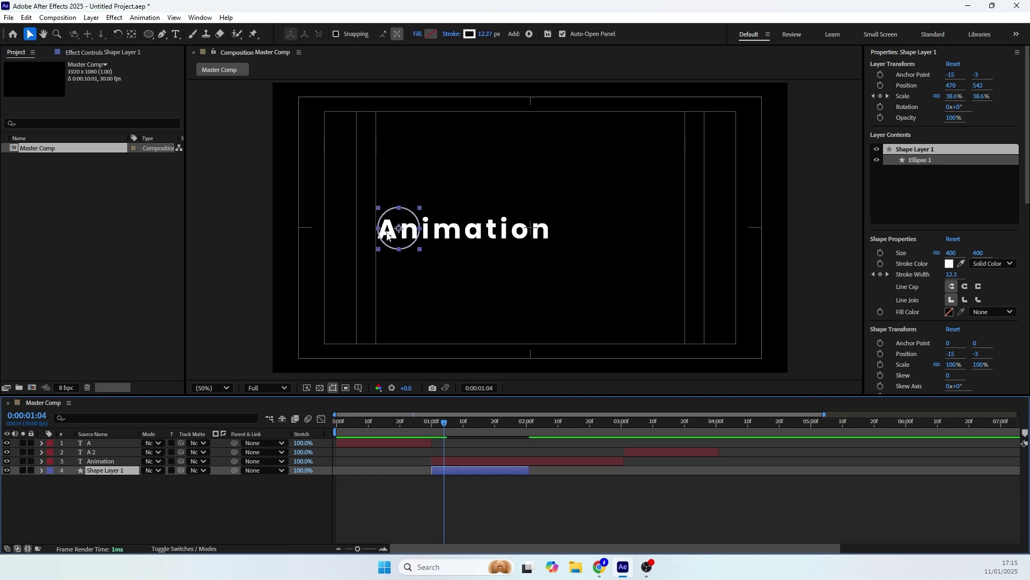
{"action": "scroll", "coordinate": [370, 235], "scroll_direction": "up", "scroll_amount": 2}
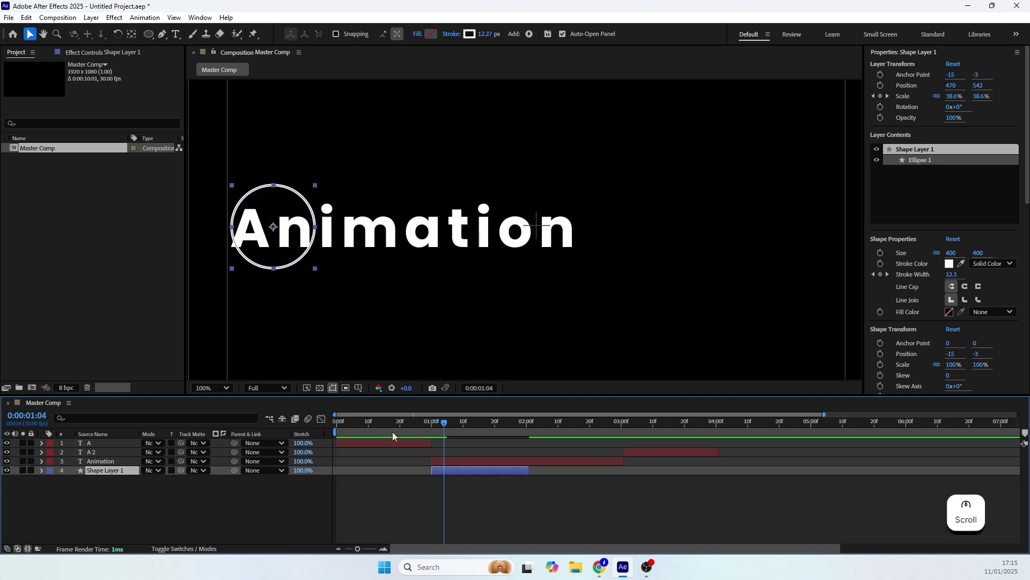
{"action": "left_click_drag", "start_coordinate": [281, 248], "coordinate": [251, 254]}
Step: Duplicate the ring layer as Shape Layer 2
{"action": "mouse_move", "coordinate": [445, 422]}
{"action": "left_mouse_down"}
{"action": "mouse_move", "coordinate": [429, 424]}
{"action": "mouse_move", "coordinate": [556, 431]}
{"action": "mouse_move", "coordinate": [623, 449]}
{"action": "left_mouse_up"}
{"action": "left_click", "coordinate": [497, 470]}
{"action": "key", "text": "ctrl+d"}
Step: Shift Shape Layer 2 to start near three seconds at the bottom of the stack
{"action": "left_click_drag", "start_coordinate": [464, 470], "coordinate": [648, 472]}
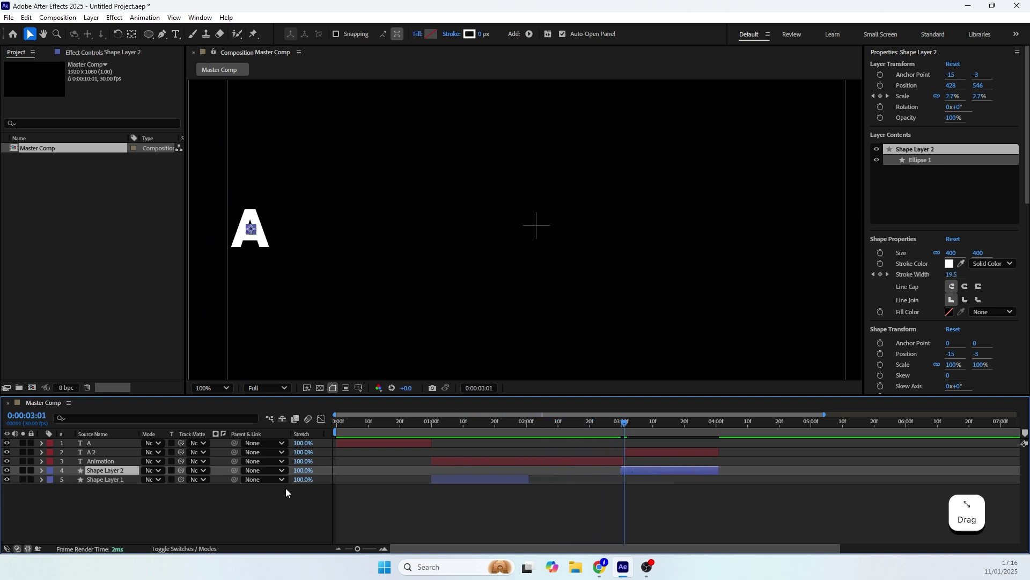
{"action": "left_click_drag", "start_coordinate": [129, 474], "coordinate": [318, 497]}
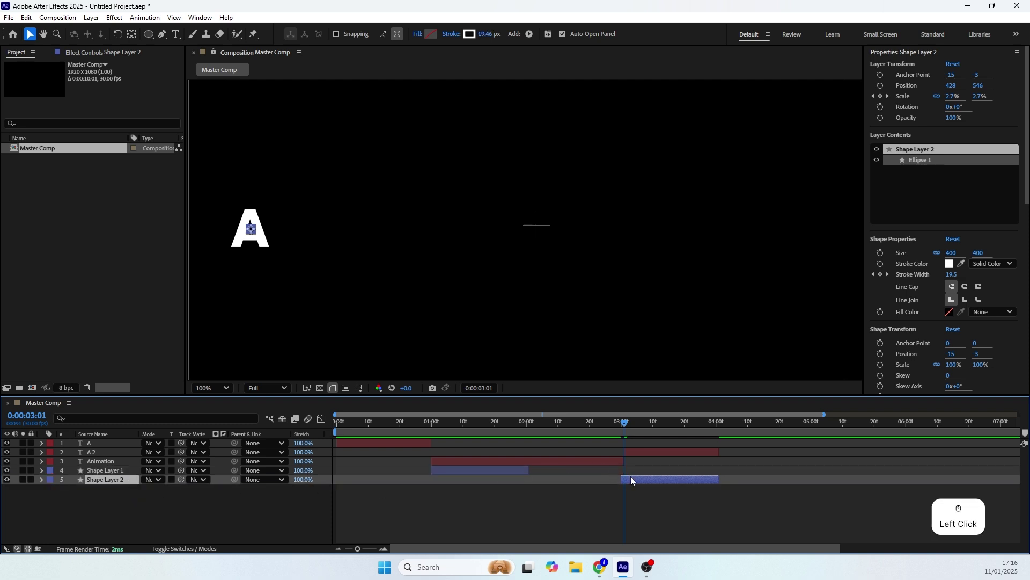
{"action": "mouse_move", "coordinate": [634, 424]}
{"action": "left_mouse_down"}
{"action": "mouse_move", "coordinate": [616, 436]}
{"action": "mouse_move", "coordinate": [630, 439]}
{"action": "mouse_move", "coordinate": [610, 443]}
{"action": "mouse_move", "coordinate": [648, 440]}
{"action": "mouse_move", "coordinate": [577, 450]}
{"action": "mouse_move", "coordinate": [621, 437]}
{"action": "left_mouse_up"}
{"action": "key", "text": "space"}
Step: Nudge the second ring to start just before three seconds, preview, and fit the viewer
{"action": "left_click", "coordinate": [610, 429]}
{"action": "left_click", "coordinate": [623, 438]}
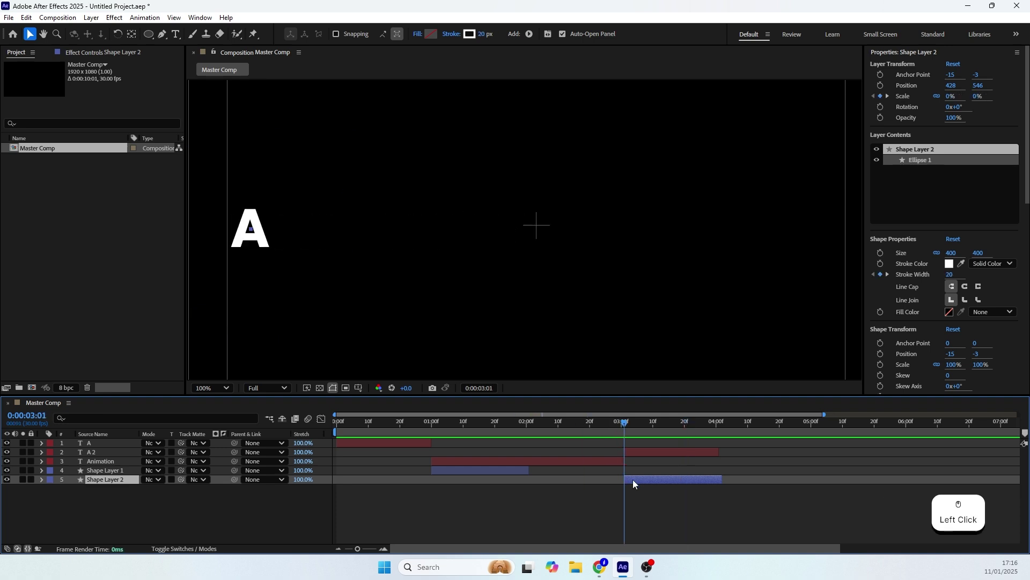
{"action": "left_click_drag", "start_coordinate": [632, 479], "coordinate": [629, 479]}
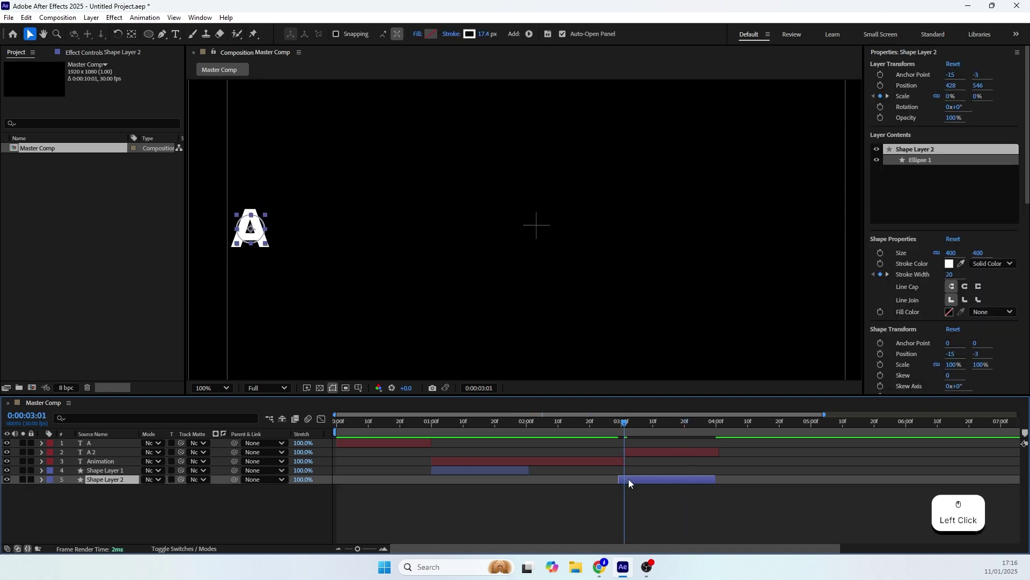
{"action": "left_click_drag", "start_coordinate": [619, 423], "coordinate": [623, 478]}
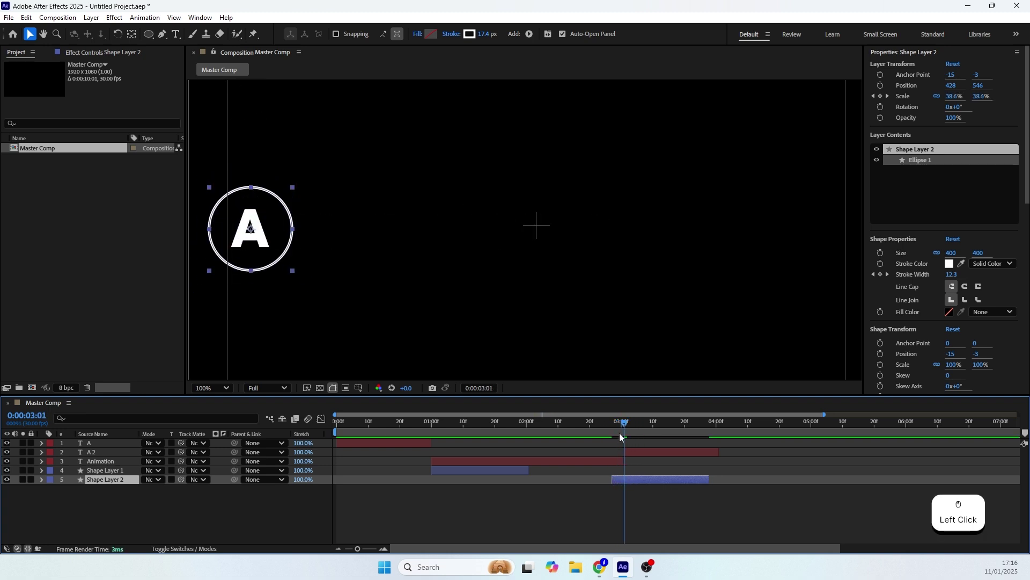
{"action": "left_click_drag", "start_coordinate": [620, 431], "coordinate": [414, 456]}
{"action": "key", "text": "space"}
{"action": "key", "text": "space"}
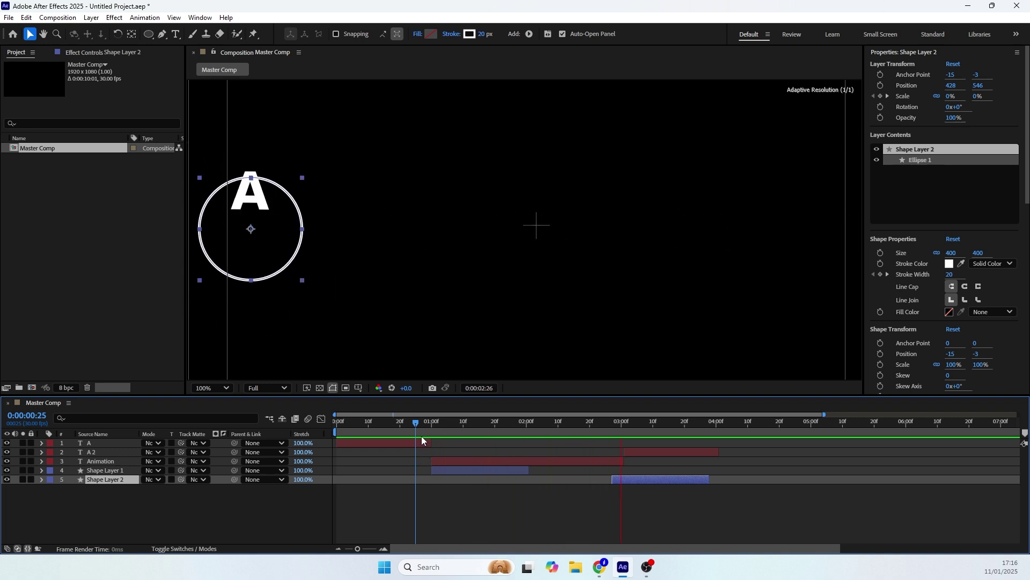
{"action": "left_click_drag", "start_coordinate": [491, 414], "coordinate": [261, 461]}
{"action": "left_click", "coordinate": [220, 389]}
Step: Create a comp-sized solid layer named Bg
{"action": "left_click", "coordinate": [211, 172]}
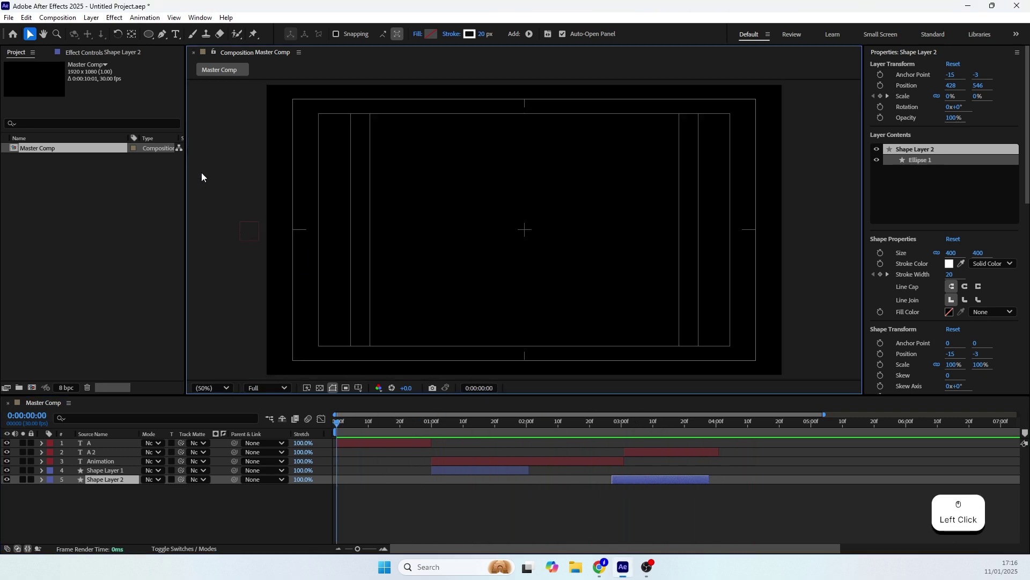
{"action": "left_click", "coordinate": [98, 521]}
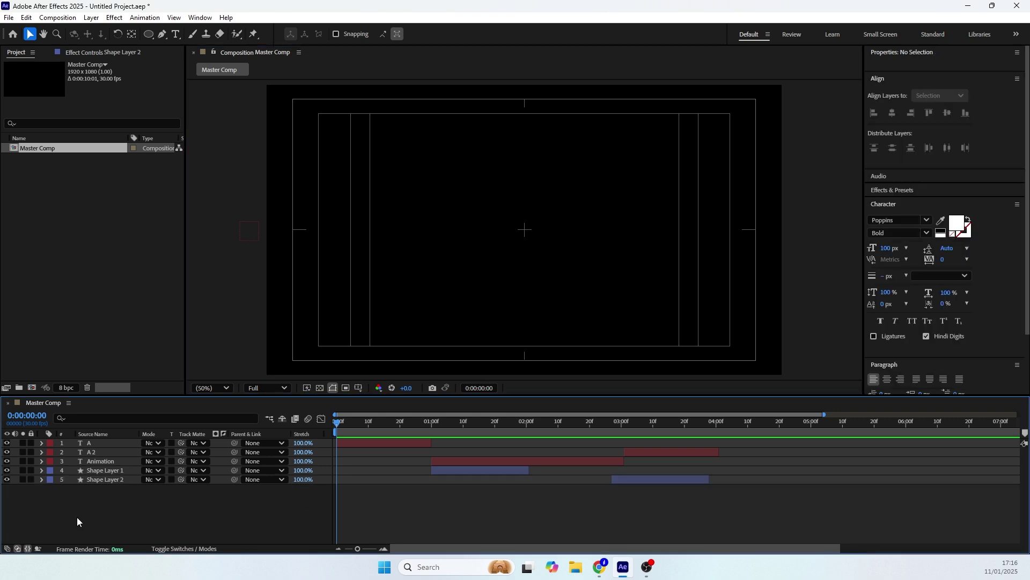
{"action": "key", "text": "ctrl+y"}
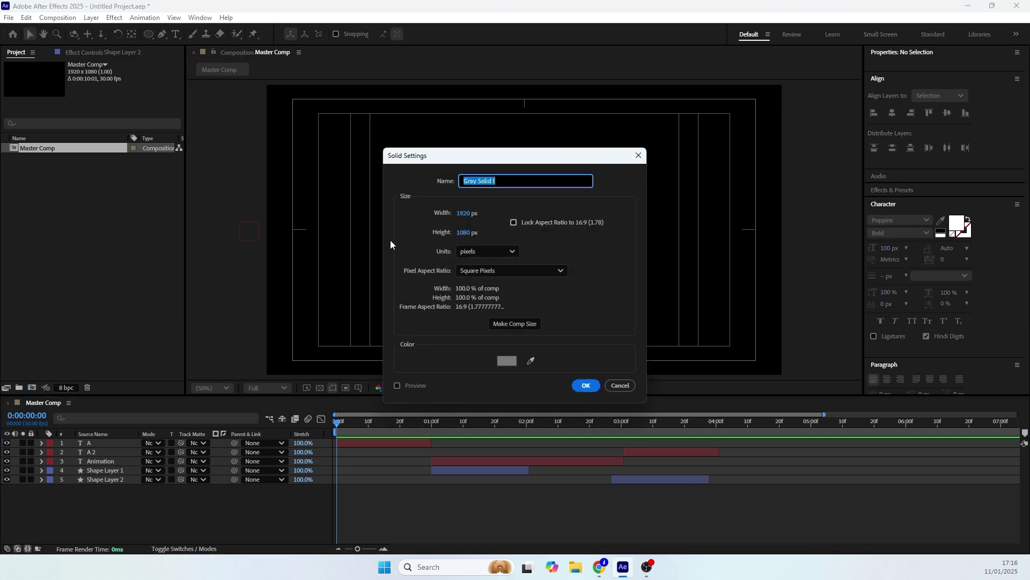
{"action": "type", "text": "Bg"}
{"action": "left_click", "coordinate": [505, 323]}
{"action": "left_click", "coordinate": [507, 360]}
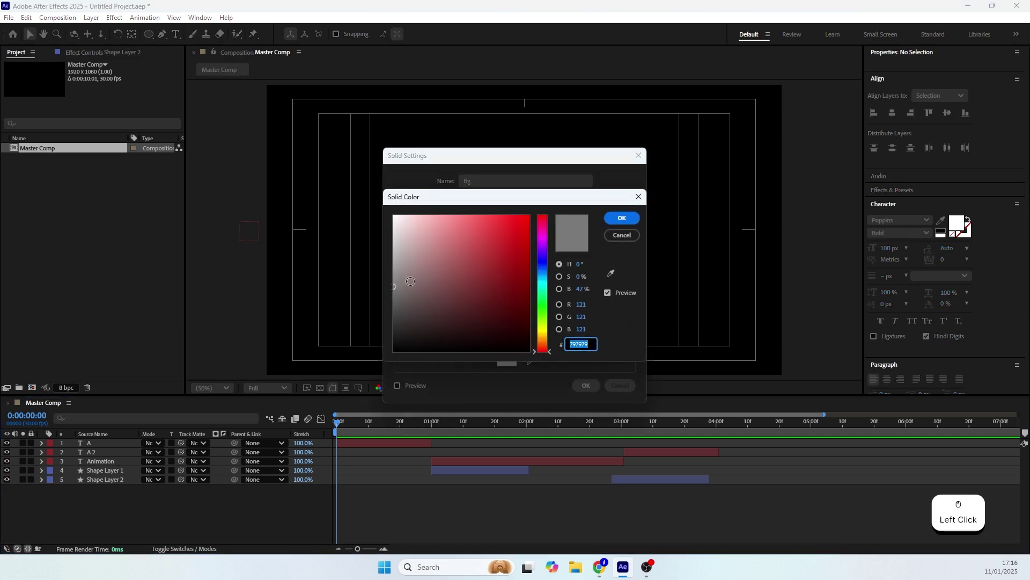
{"action": "left_click", "coordinate": [620, 217]}
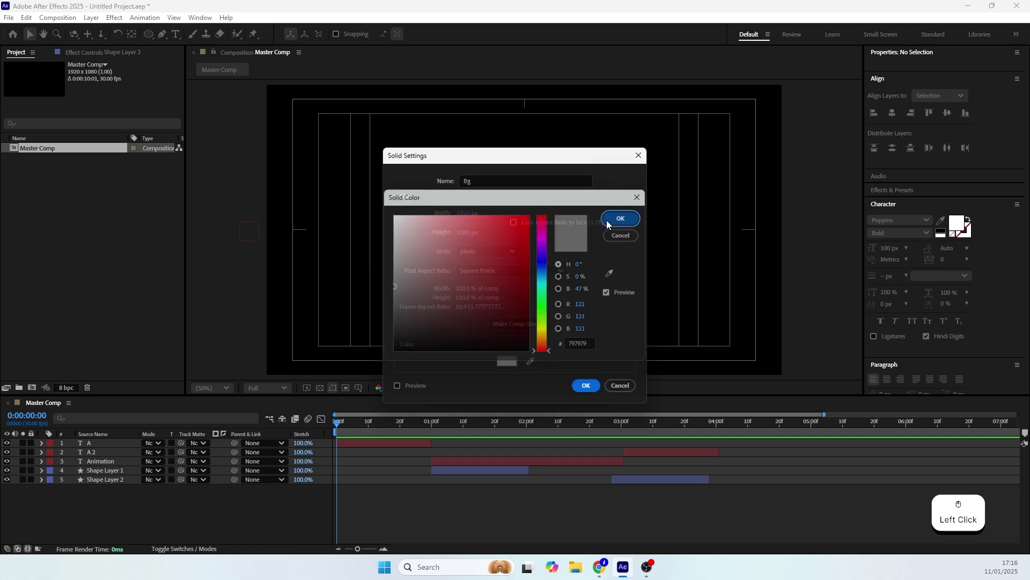
{"action": "left_click", "coordinate": [588, 386]}
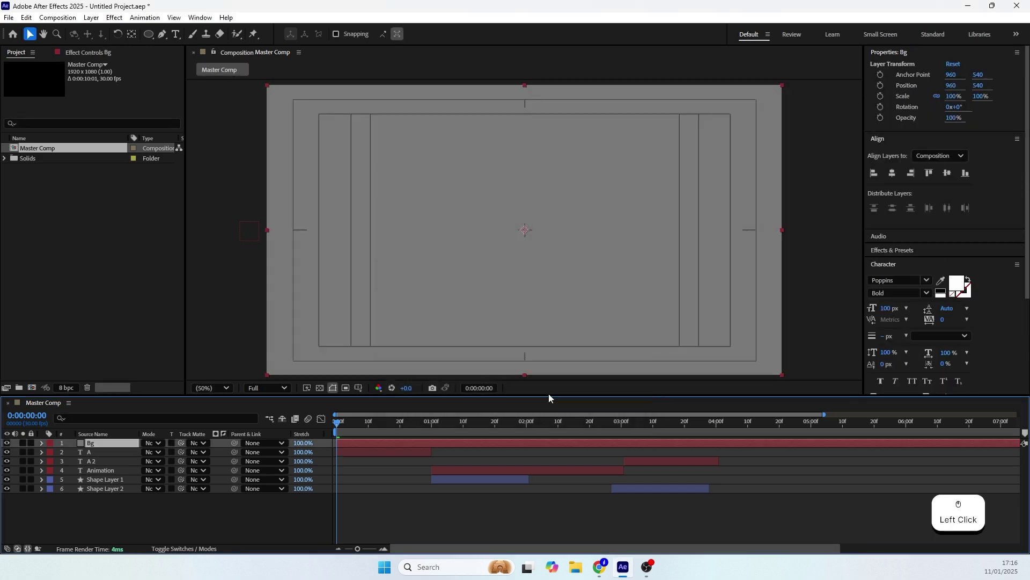
Step: Apply the Fill effect to Bg and set its colour to black
{"action": "left_click", "coordinate": [869, 251]}
{"action": "left_click", "coordinate": [889, 263]}
{"action": "type", "text": "fi"}
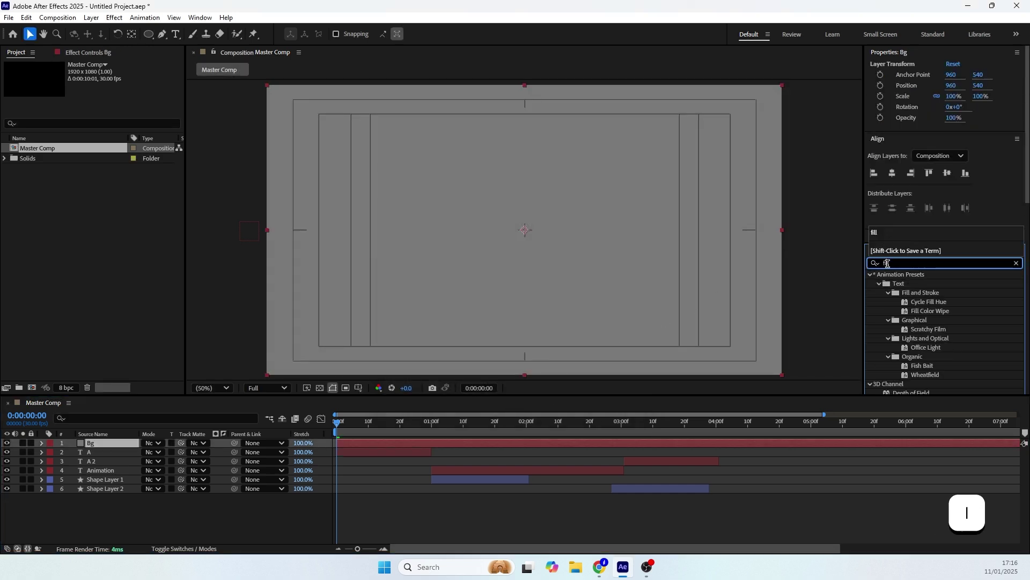
{"action": "type", "text": "ll"}
{"action": "left_click_drag", "start_coordinate": [916, 335], "coordinate": [485, 298]}
{"action": "left_click", "coordinate": [107, 101]}
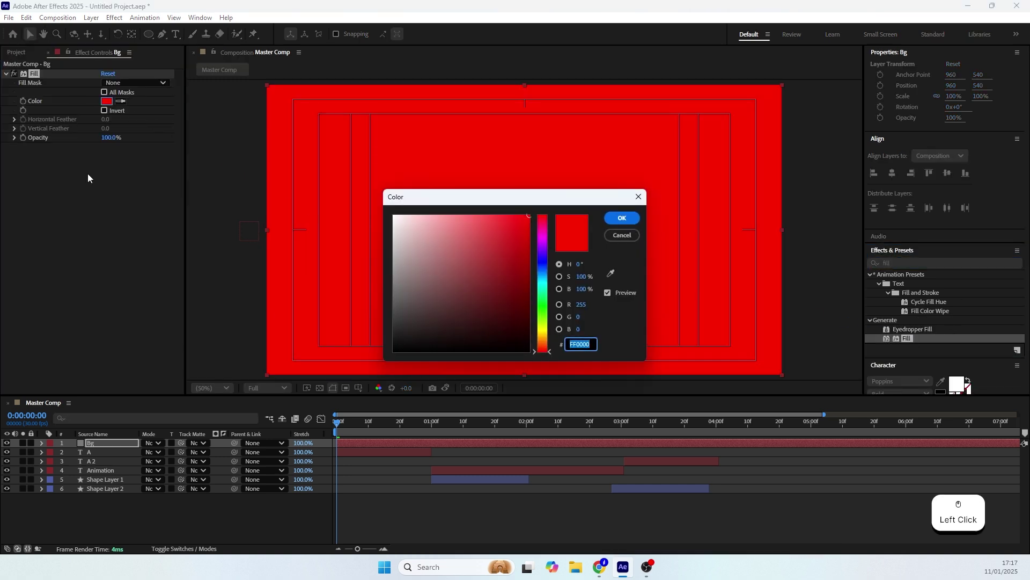
{"action": "left_click_drag", "start_coordinate": [469, 288], "coordinate": [410, 339]}
Step: Confirm the black fill and split the Bg layer at one second
{"action": "left_click", "coordinate": [618, 219]}
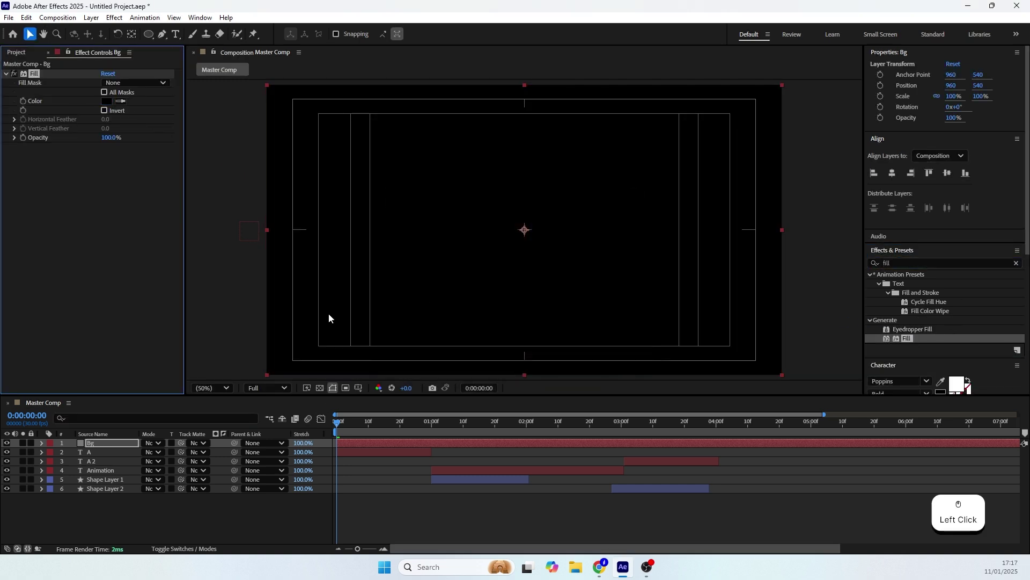
{"action": "left_click", "coordinate": [427, 424]}
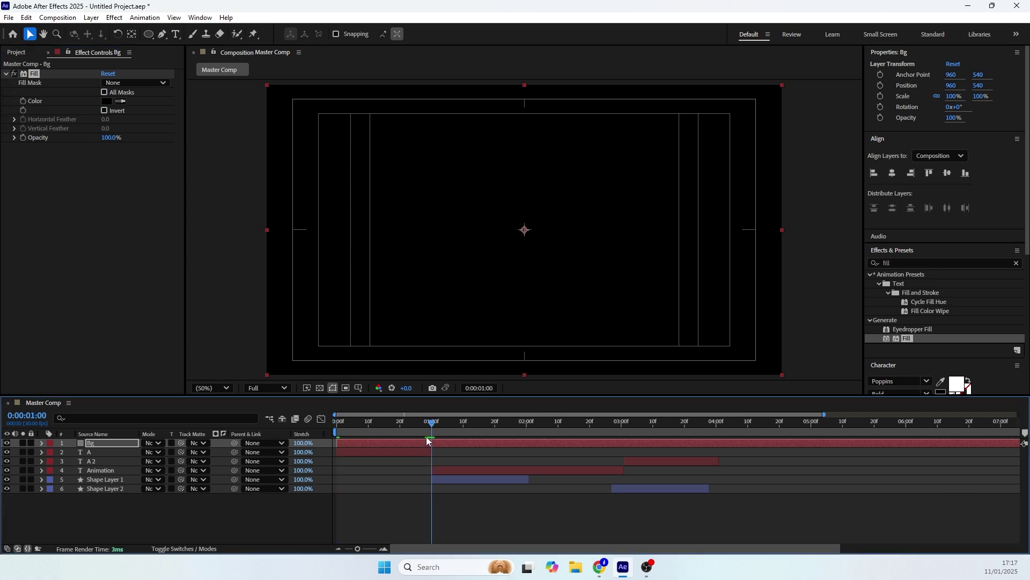
{"action": "key", "text": "ctrl+shift+d"}
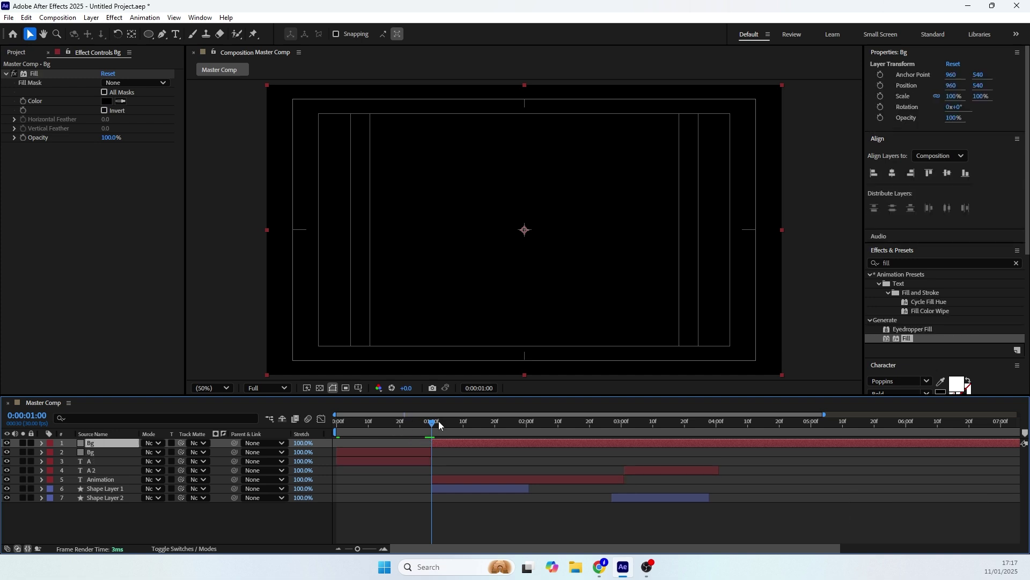
Step: Fill the second Bg segment with blue (000DFF)
{"action": "left_click_drag", "start_coordinate": [438, 425], "coordinate": [475, 428]}
{"action": "left_click", "coordinate": [454, 444]}
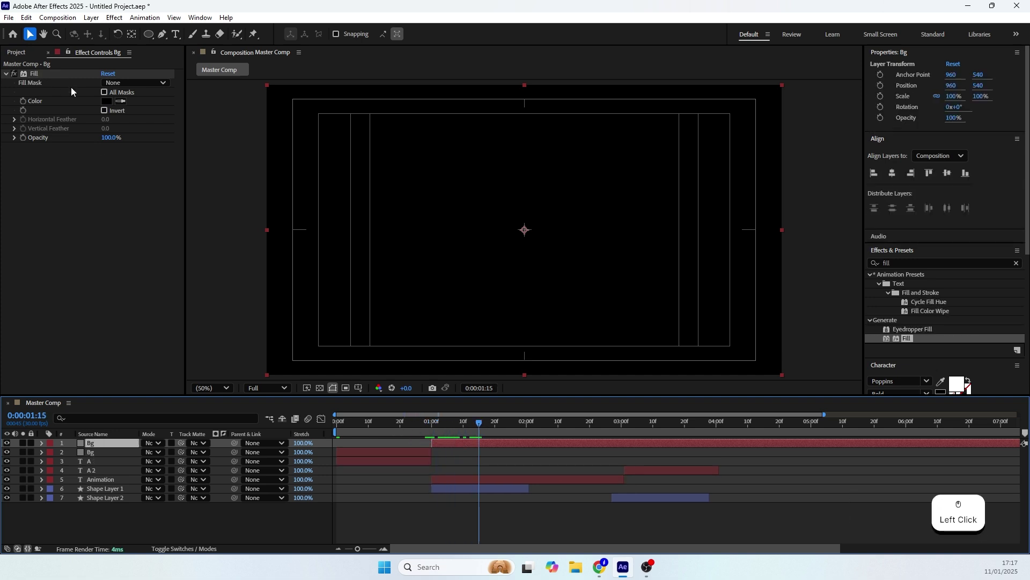
{"action": "left_click", "coordinate": [107, 101]}
{"action": "type", "text": "000D"}
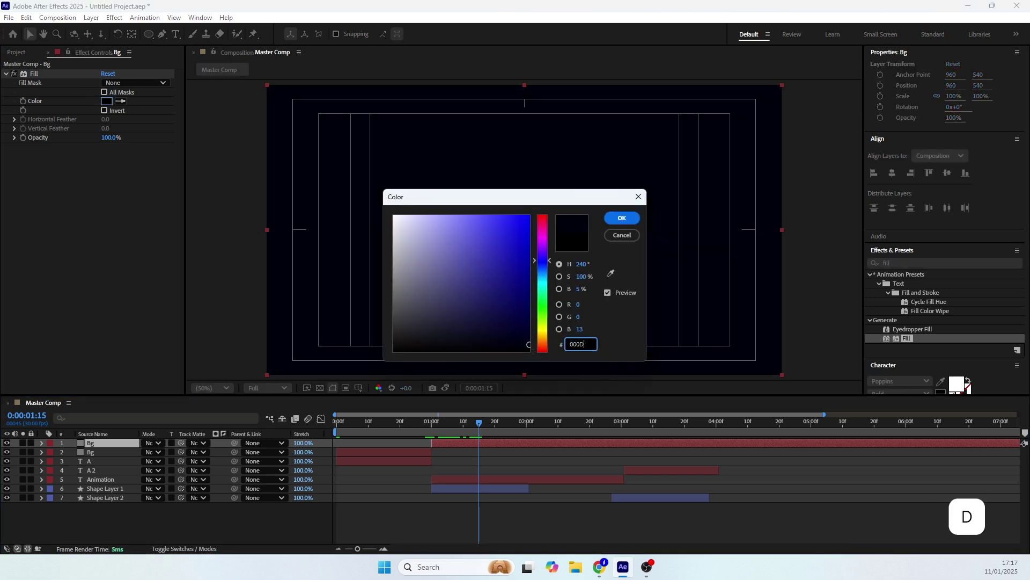
{"action": "type", "text": "FF"}
{"action": "key", "text": "Return"}
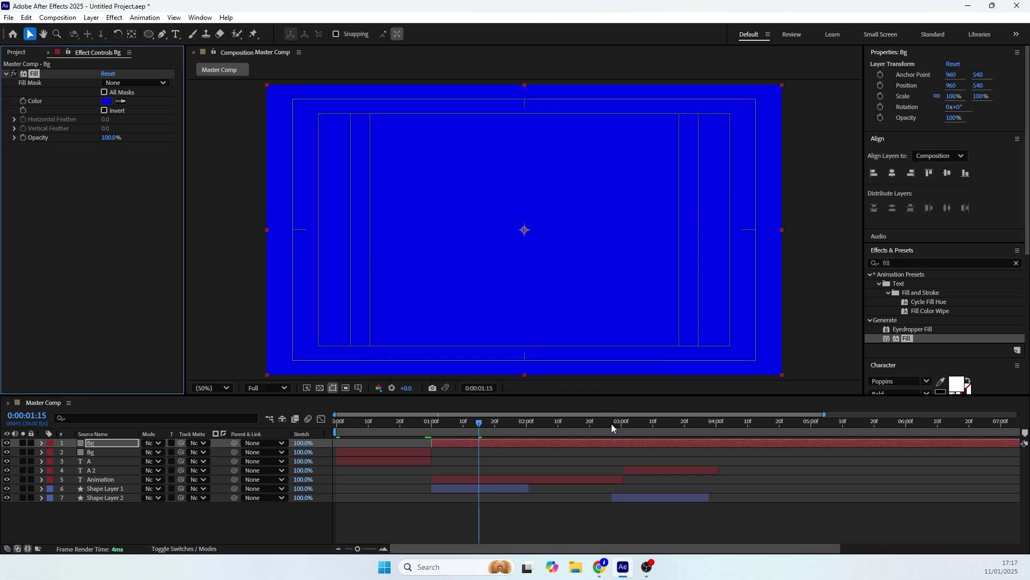
Step: Split the Bg layer again at three seconds and fill the last segment black
{"action": "left_click_drag", "start_coordinate": [611, 423], "coordinate": [623, 429]}
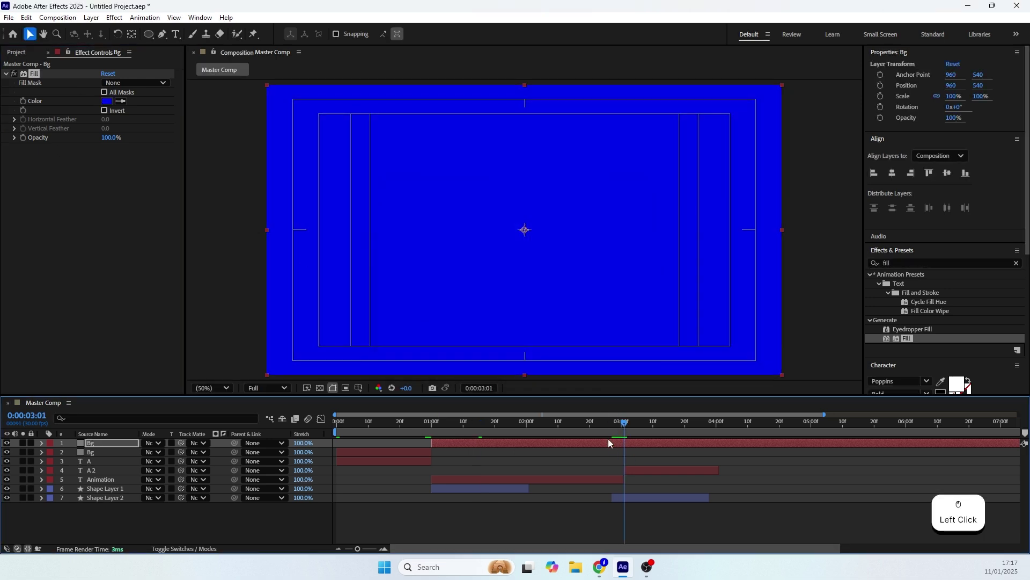
{"action": "key", "text": "ctrl+shift+d"}
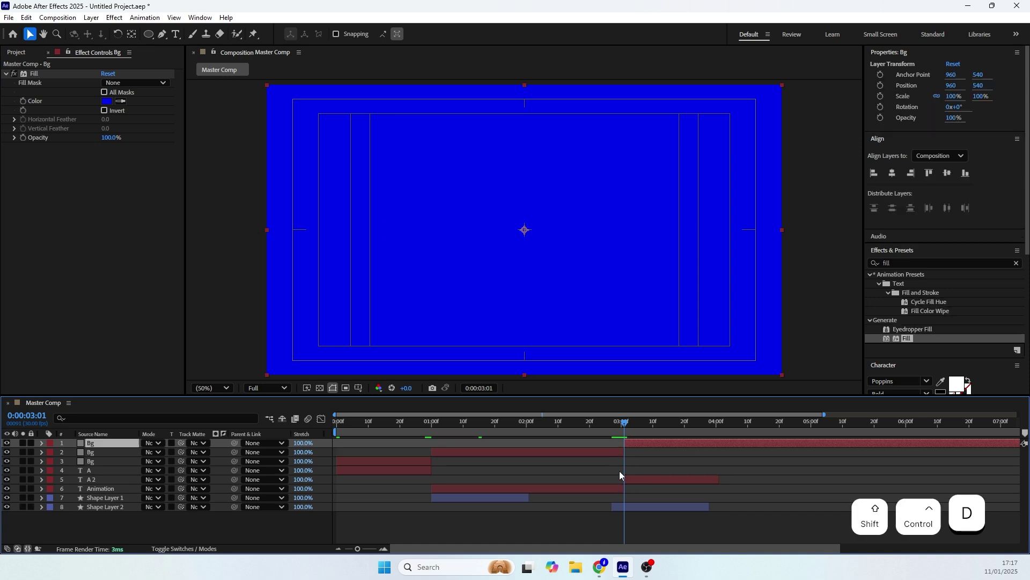
{"action": "left_click", "coordinate": [638, 426]}
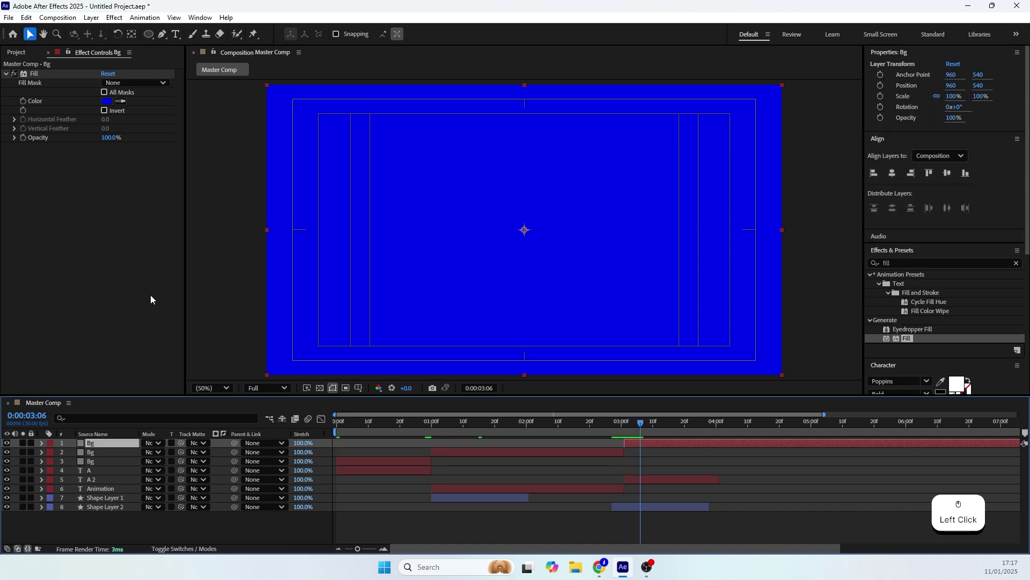
{"action": "left_click", "coordinate": [103, 103]}
{"action": "left_click", "coordinate": [433, 338]}
{"action": "key", "text": "Return"}
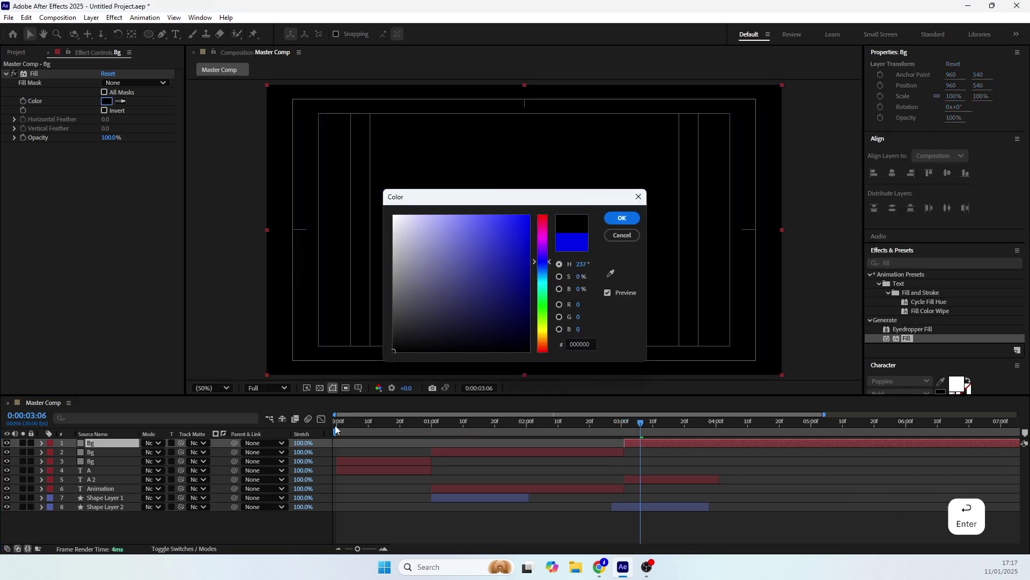
Step: Move the three Bg layers beneath all other layers and end the work area at four seconds
{"action": "left_click", "coordinate": [94, 461], "text": "shift"}
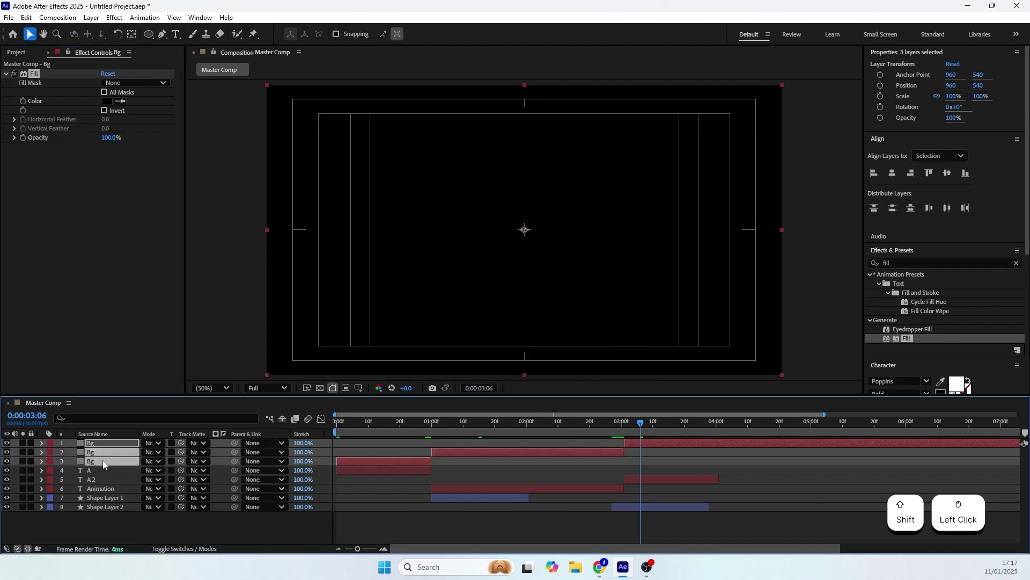
{"action": "left_click_drag", "start_coordinate": [94, 461], "coordinate": [98, 514]}
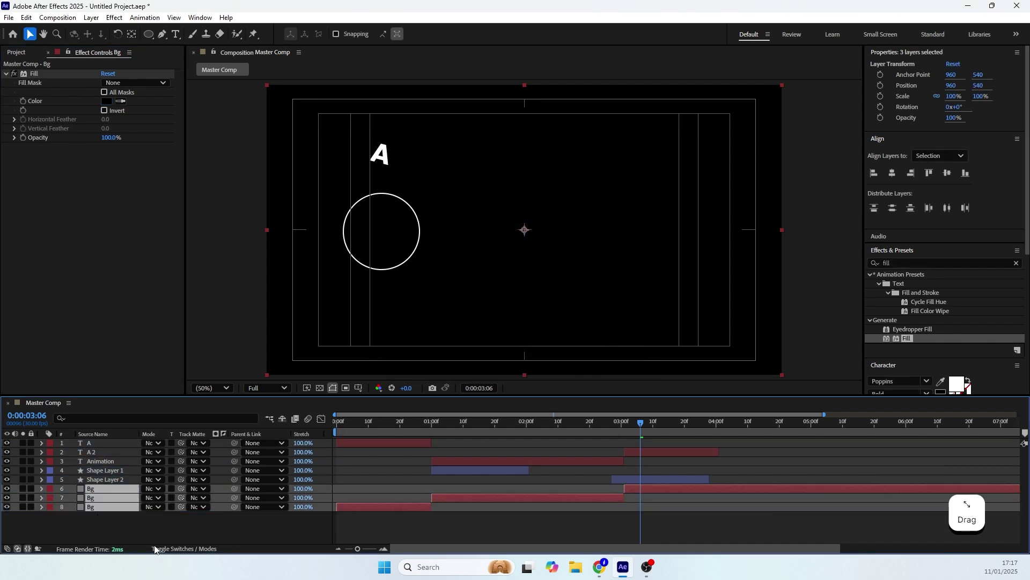
{"action": "left_click_drag", "start_coordinate": [709, 427], "coordinate": [714, 425]}
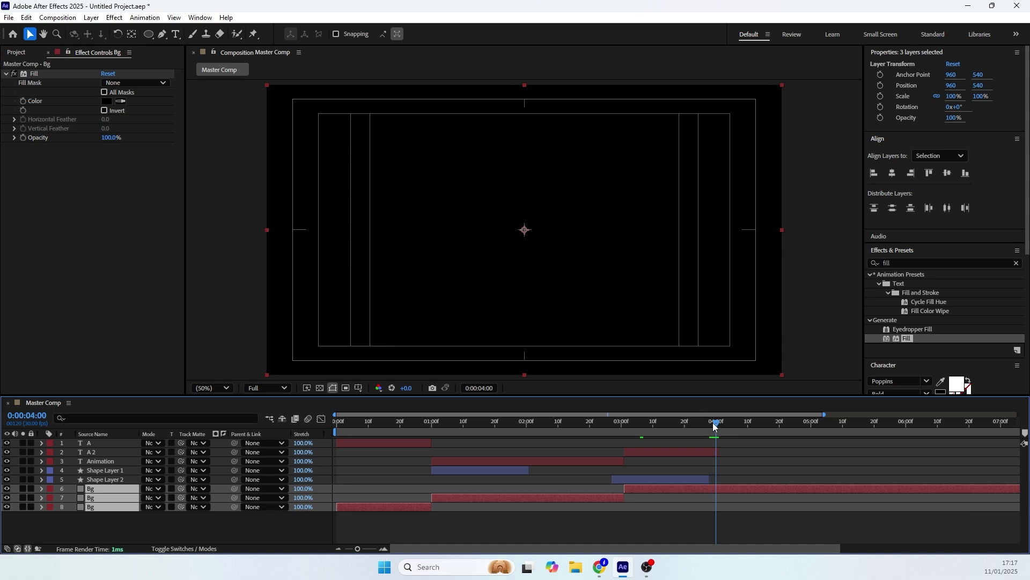
{"action": "key", "text": "n"}
Step: Hide the title/action safe guides, enlarge the composition view, and preview the animation from the start
{"action": "left_click_drag", "start_coordinate": [697, 421], "coordinate": [254, 456]}
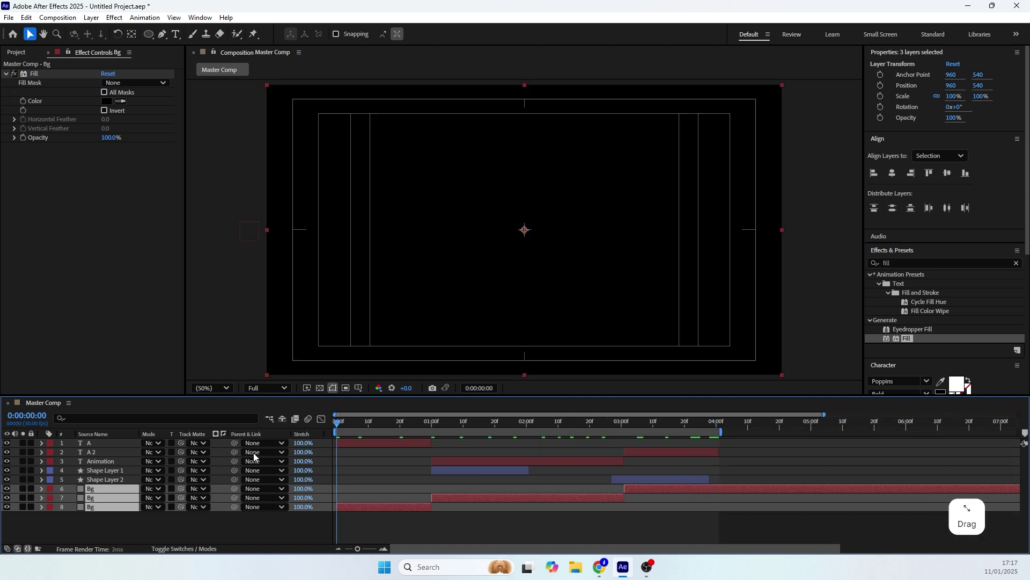
{"action": "left_click", "coordinate": [234, 527]}
{"action": "left_click", "coordinate": [357, 387]}
{"action": "left_click", "coordinate": [387, 400]}
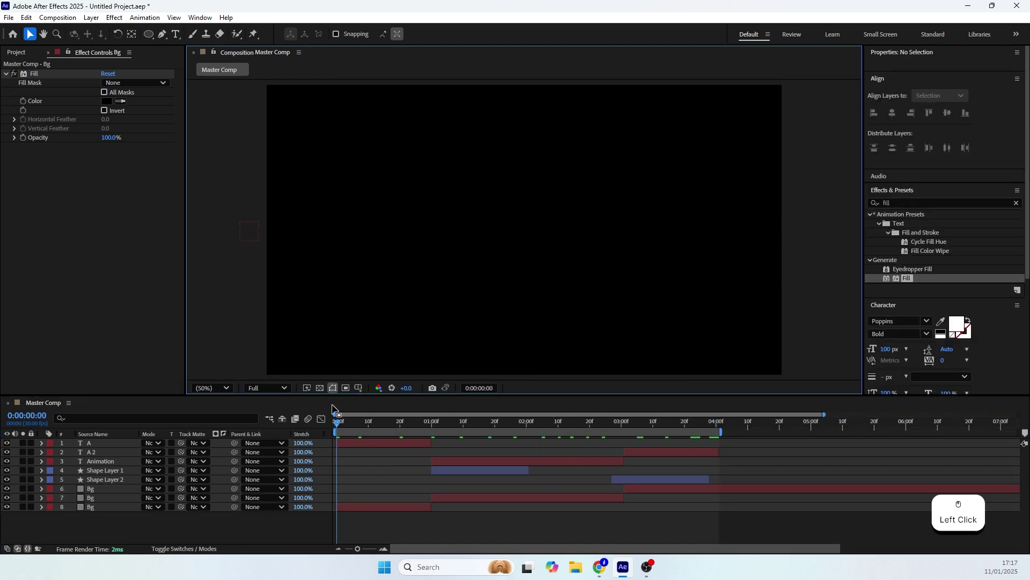
{"action": "left_click_drag", "start_coordinate": [354, 396], "coordinate": [233, 542]}
{"action": "key", "text": "space"}
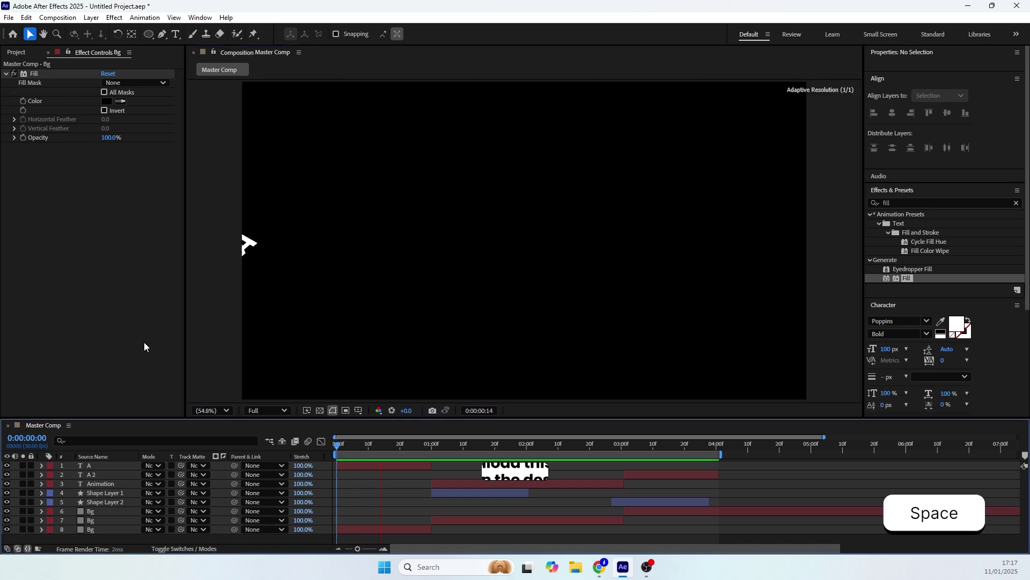